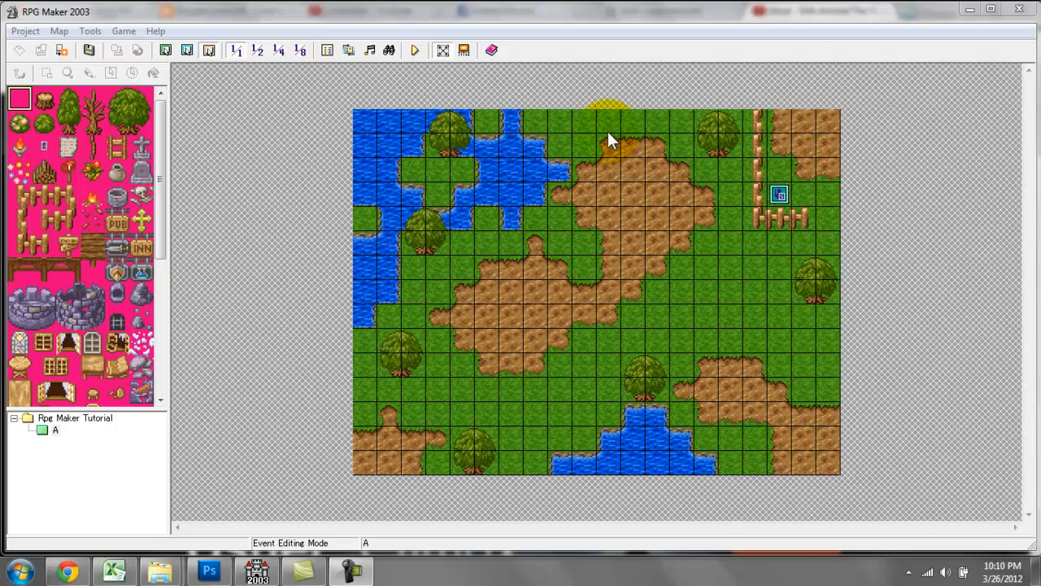
{"action": "left_click", "coordinate": [279, 145]}
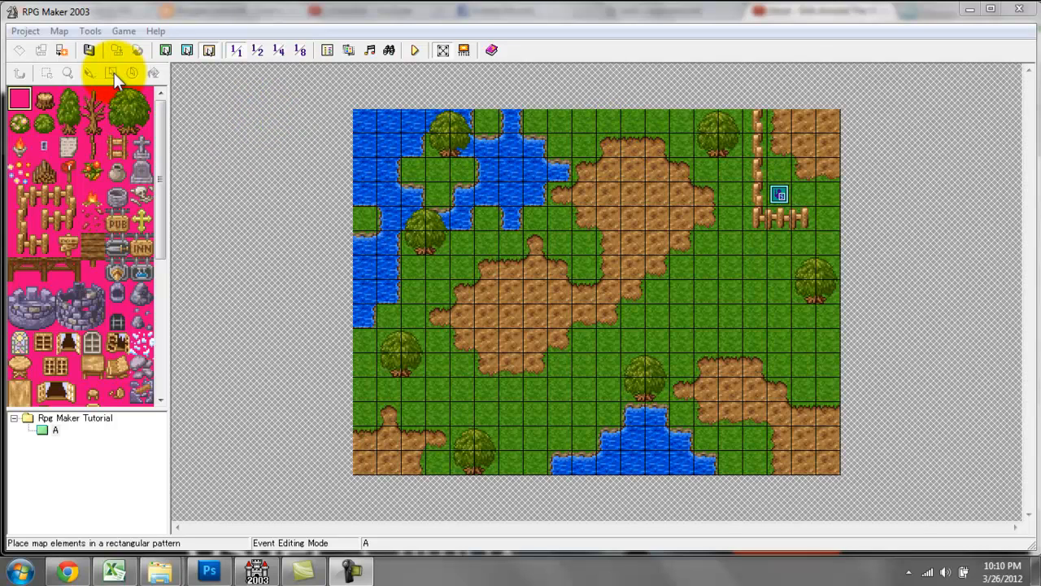
{"action": "left_click", "coordinate": [34, 33]}
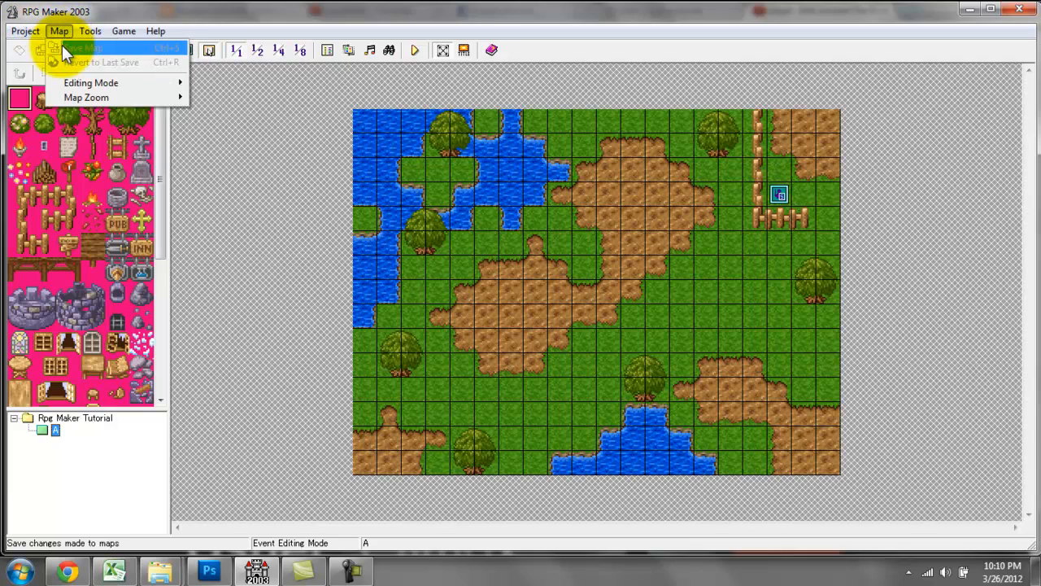
{"action": "mouse_move", "coordinate": [115, 89]}
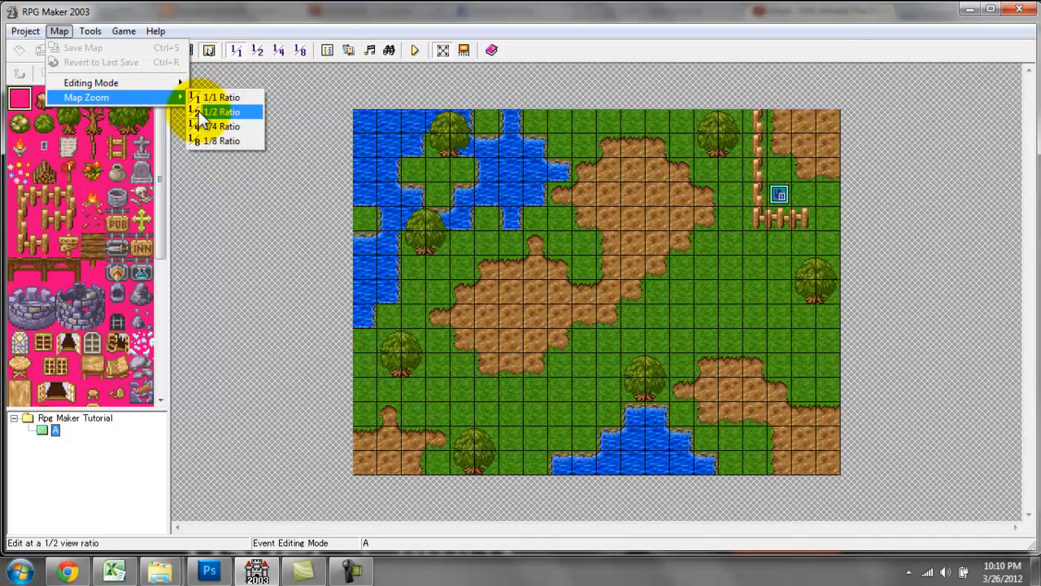
{"action": "mouse_move", "coordinate": [104, 34]}
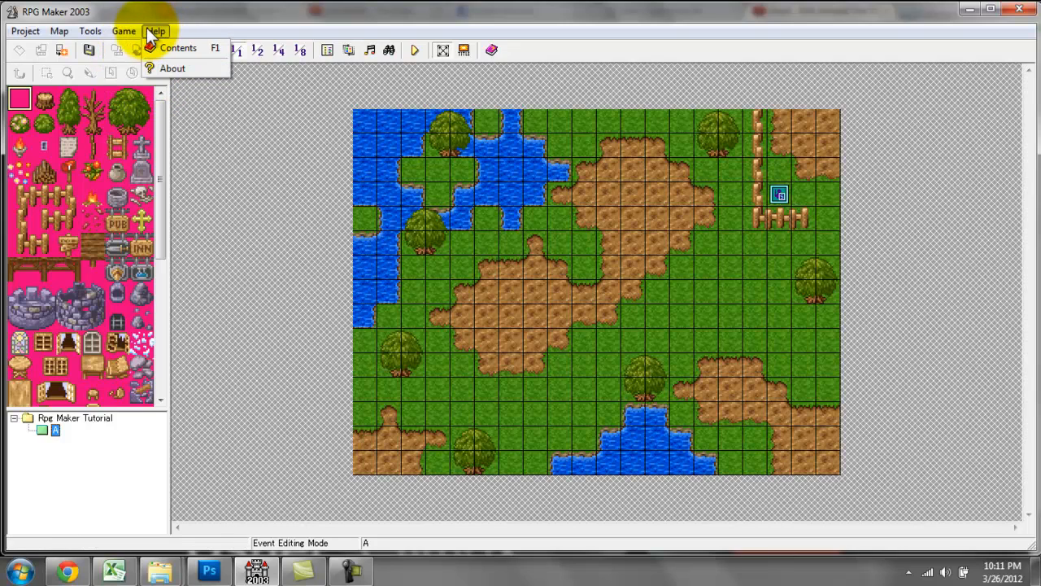
{"action": "left_click", "coordinate": [399, 24]}
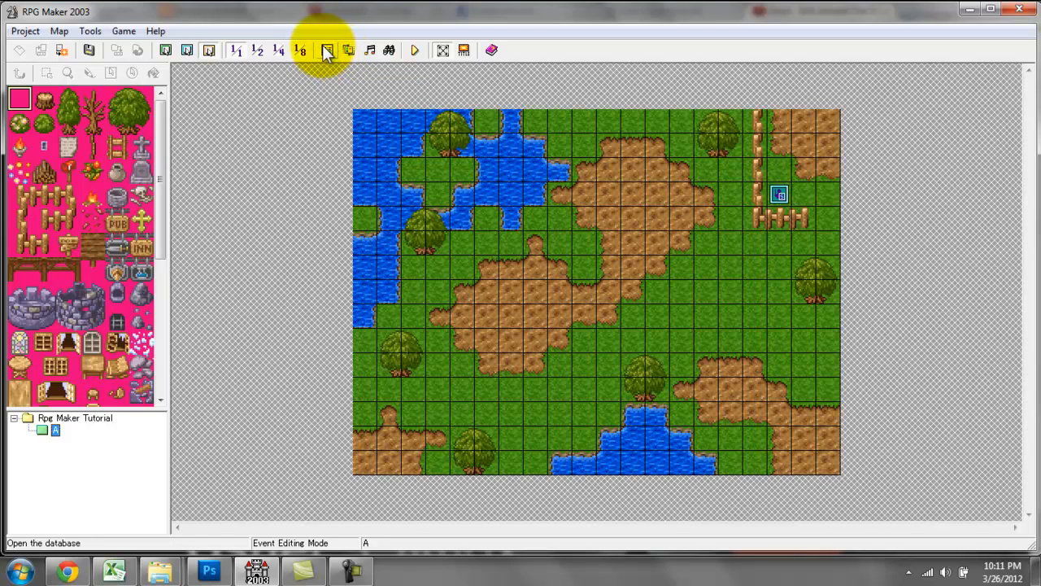
Open the project's database and show its Hero section.
{"action": "left_click", "coordinate": [89, 32]}
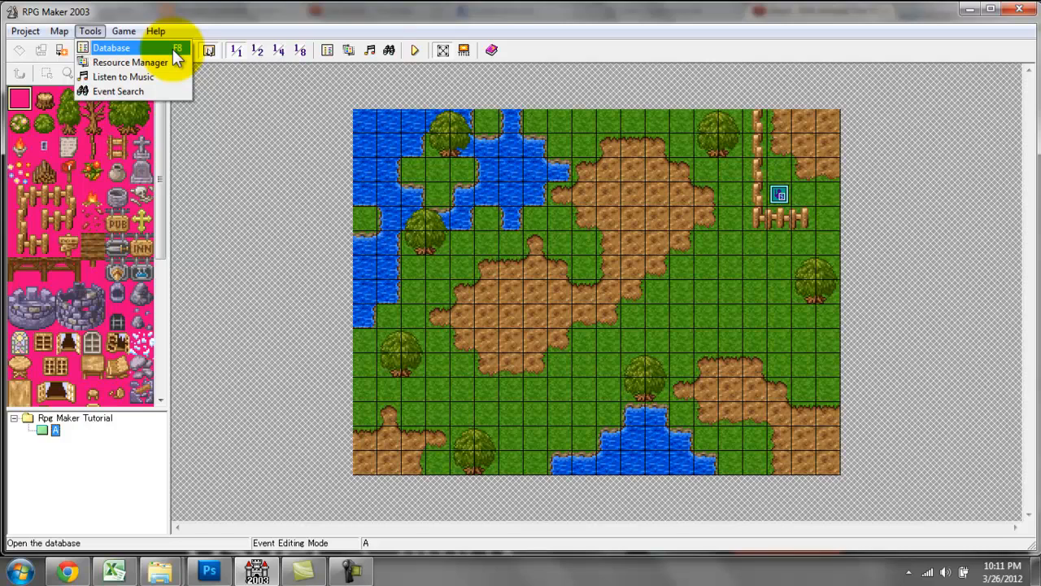
{"action": "left_click", "coordinate": [250, 118]}
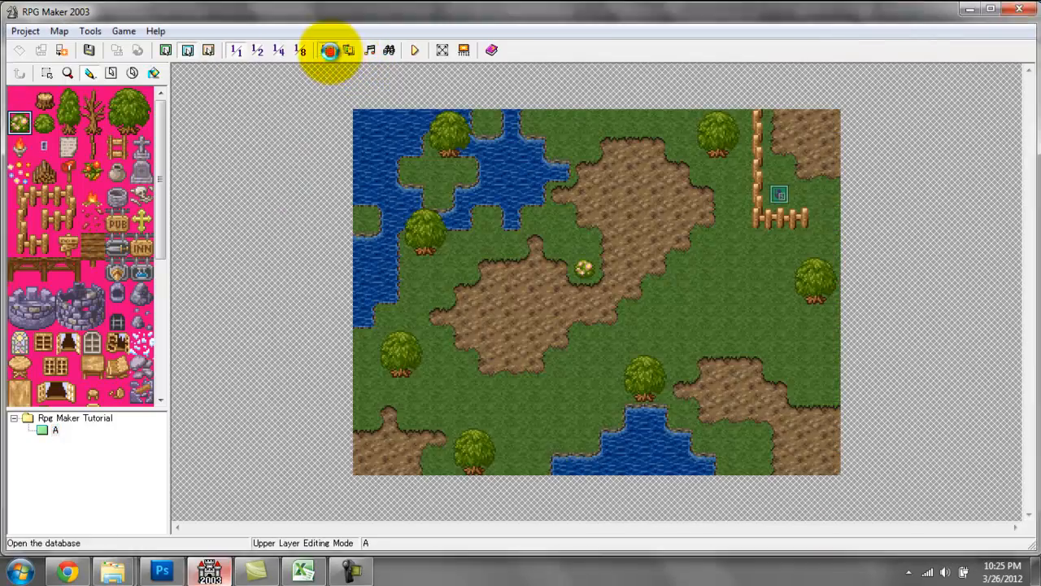
{"action": "left_click", "coordinate": [329, 50]}
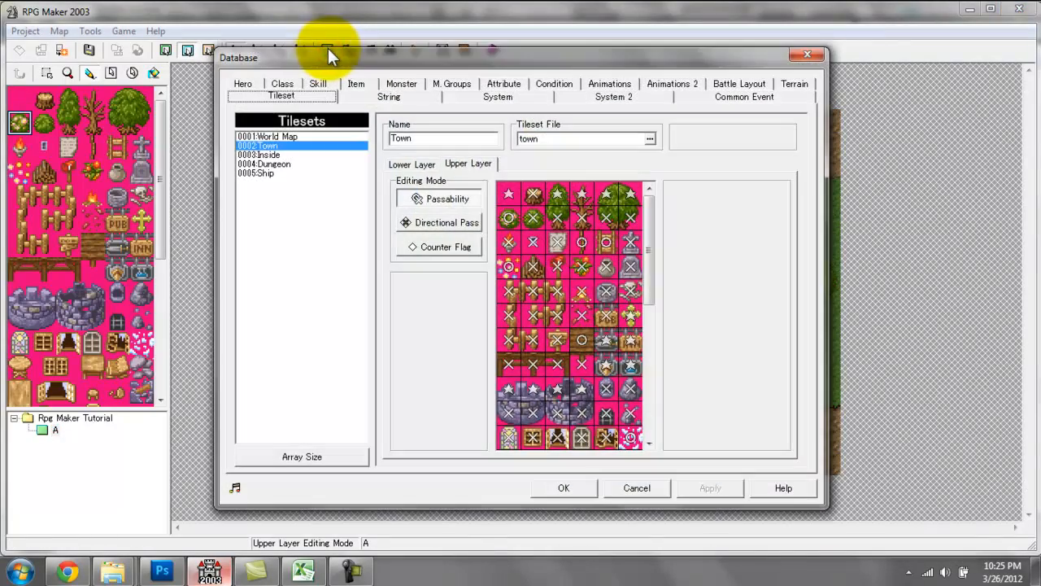
{"action": "left_click", "coordinate": [244, 85]}
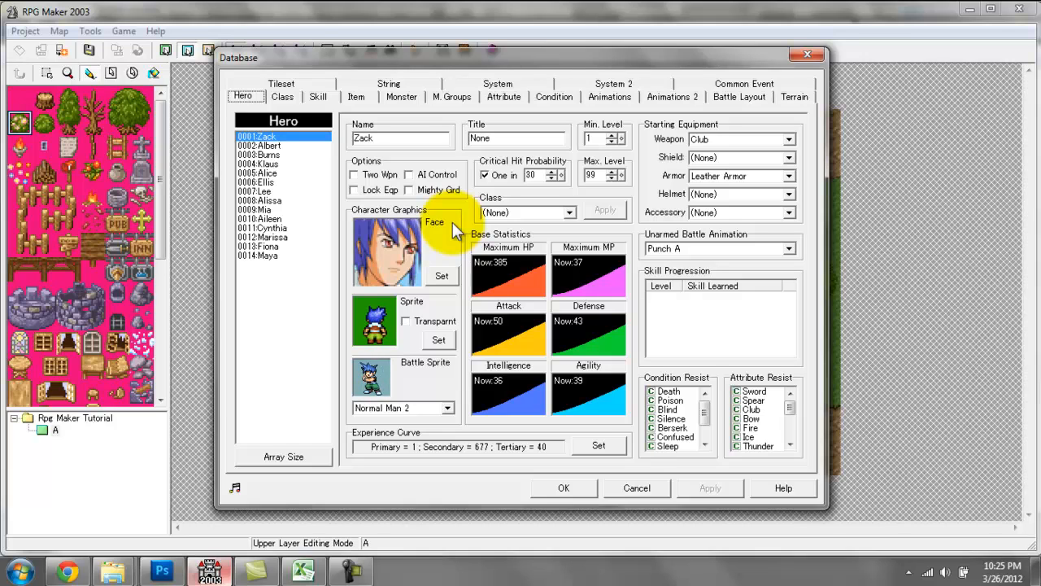
{"action": "left_click", "coordinate": [246, 96]}
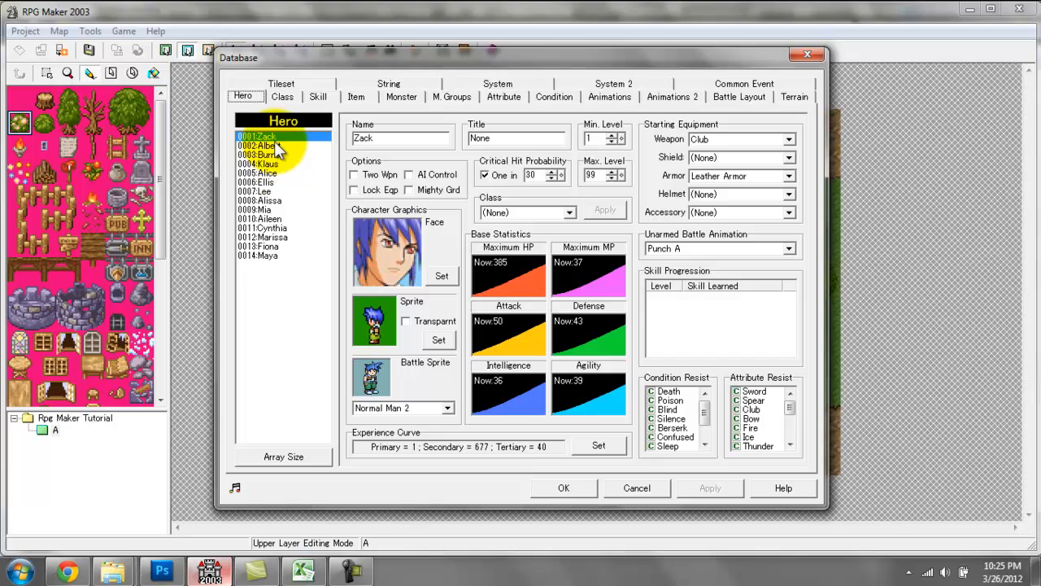
Look through the Class, Skill, Item and Monster sections of the database, sampling a few monster entries, and return to the Hero section.
{"action": "left_click", "coordinate": [283, 96]}
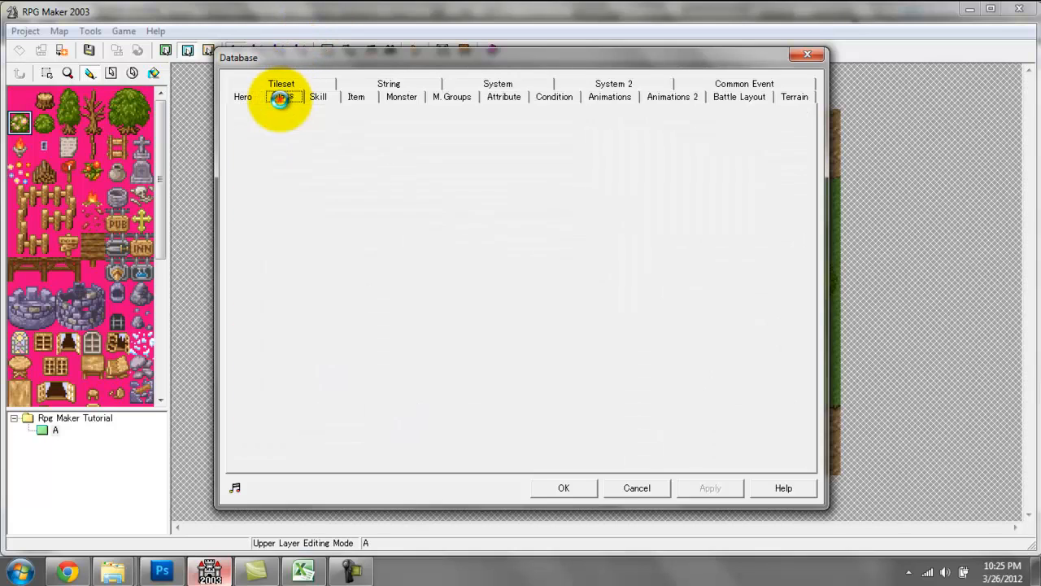
{"action": "left_click", "coordinate": [317, 96]}
{"action": "left_click", "coordinate": [356, 96]}
{"action": "left_click", "coordinate": [400, 97]}
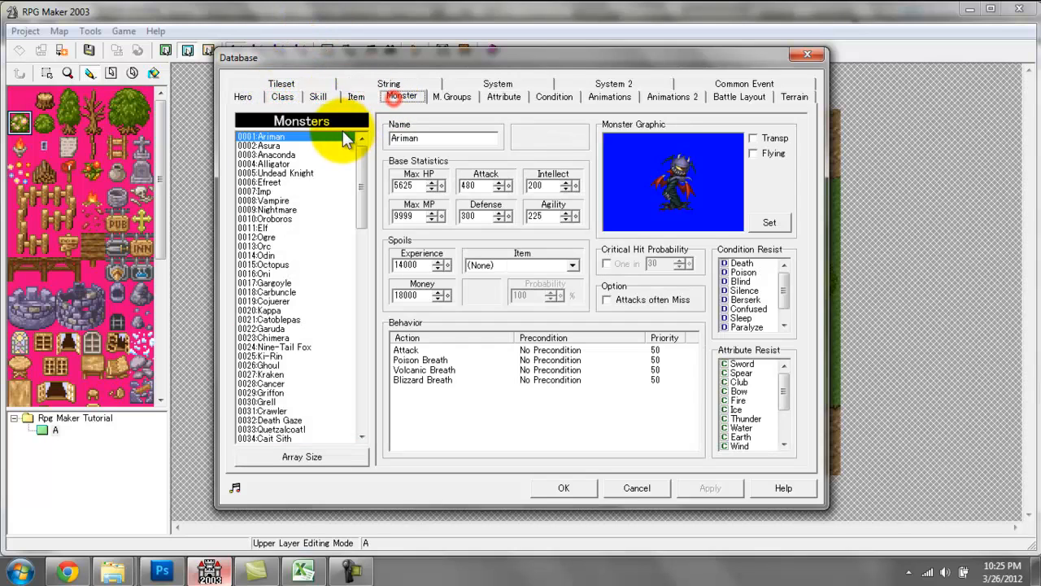
{"action": "left_click", "coordinate": [305, 389]}
{"action": "left_click", "coordinate": [303, 303]}
{"action": "left_click", "coordinate": [302, 222]}
{"action": "left_click", "coordinate": [294, 154]}
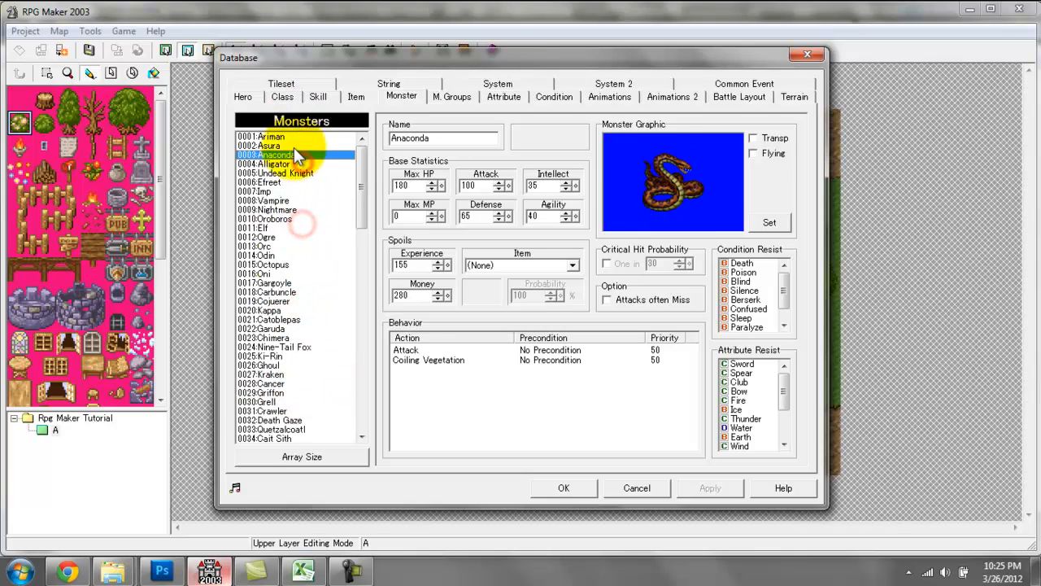
{"action": "left_click", "coordinate": [355, 95]}
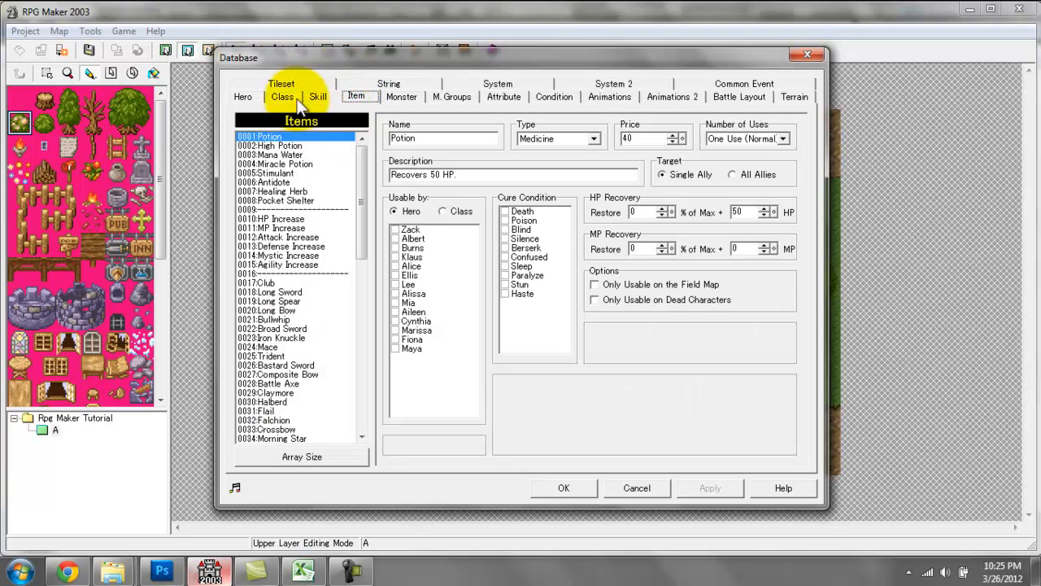
{"action": "left_click", "coordinate": [316, 96]}
{"action": "left_click", "coordinate": [277, 96]}
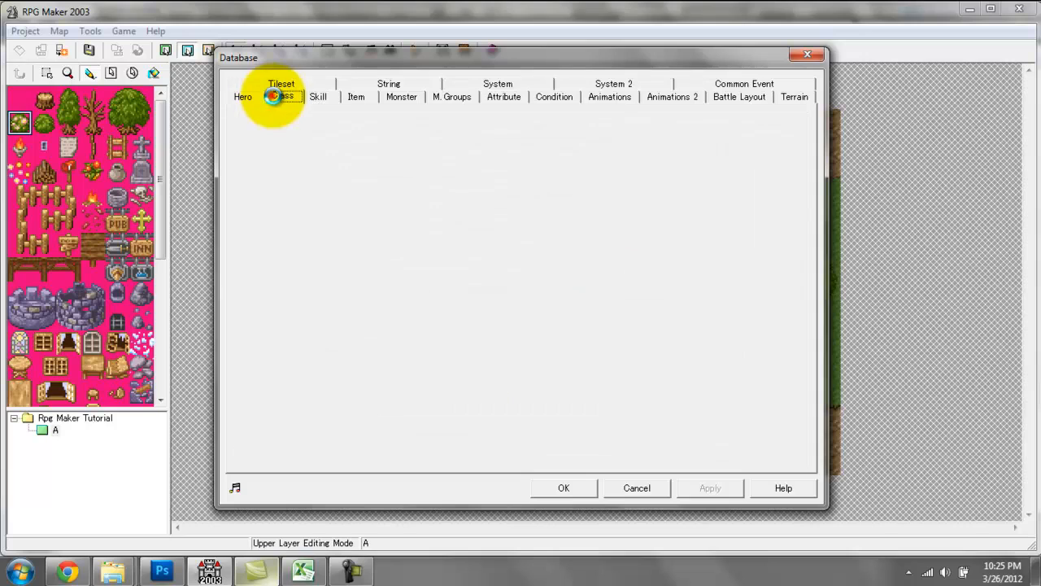
{"action": "left_click", "coordinate": [248, 95]}
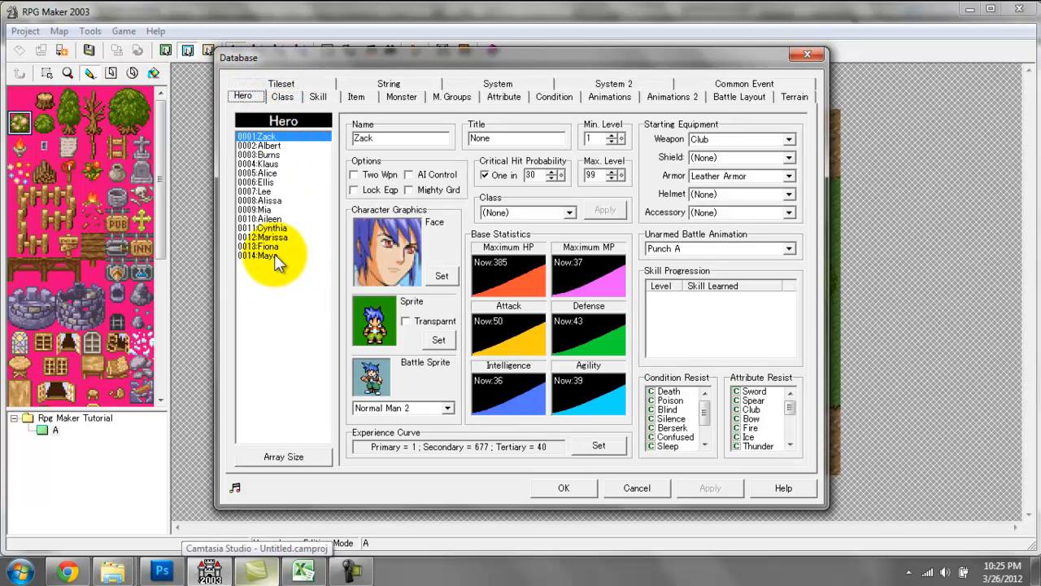
Examine the default hero entries one after another, from Albert through Lee, plus Zack and Maya.
{"action": "left_click", "coordinate": [282, 146]}
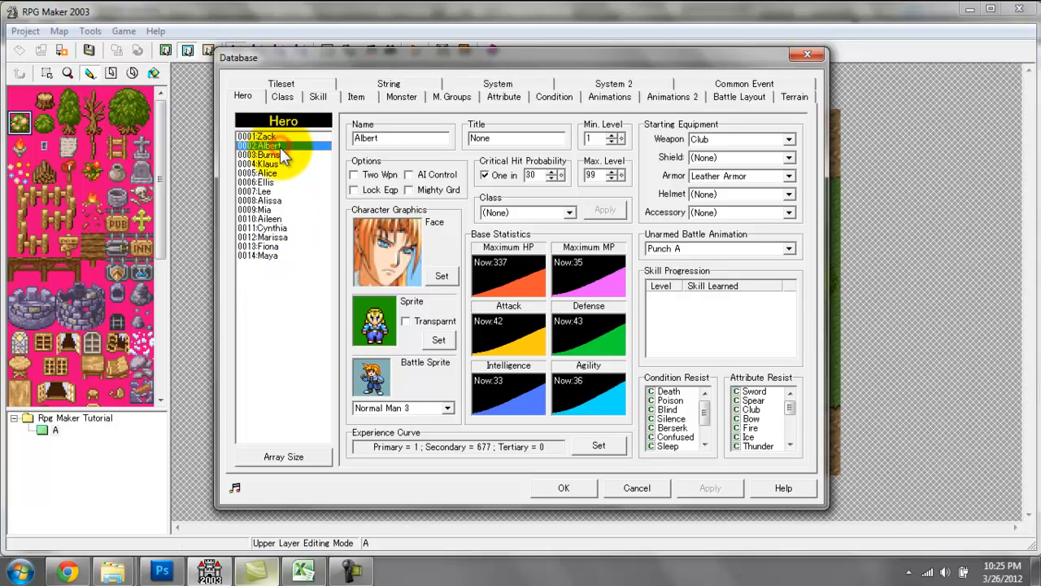
{"action": "left_click", "coordinate": [280, 155]}
{"action": "left_click", "coordinate": [279, 164]}
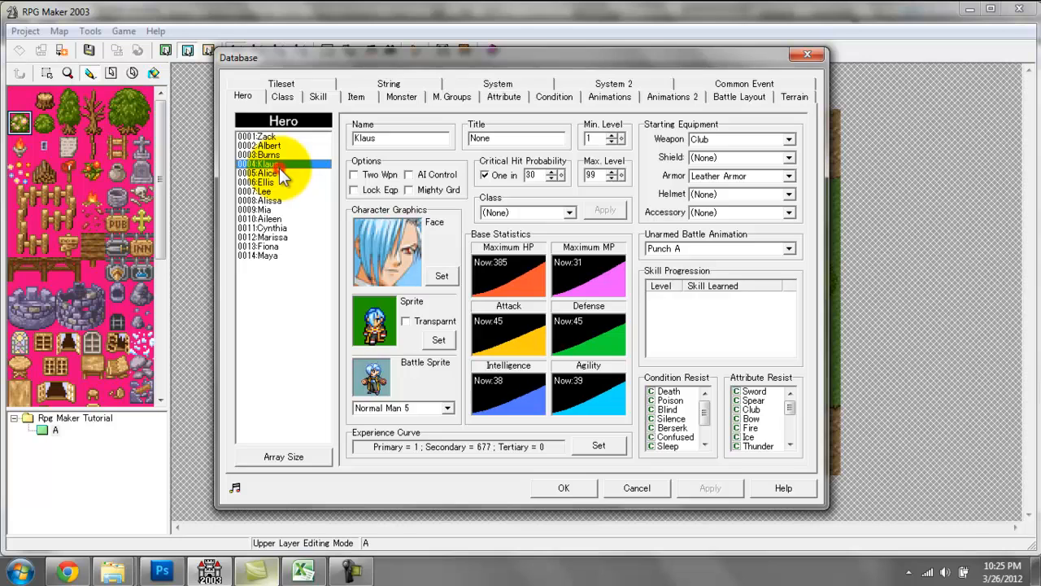
{"action": "left_click", "coordinate": [279, 173]}
{"action": "left_click", "coordinate": [278, 182]}
{"action": "left_click", "coordinate": [276, 191]}
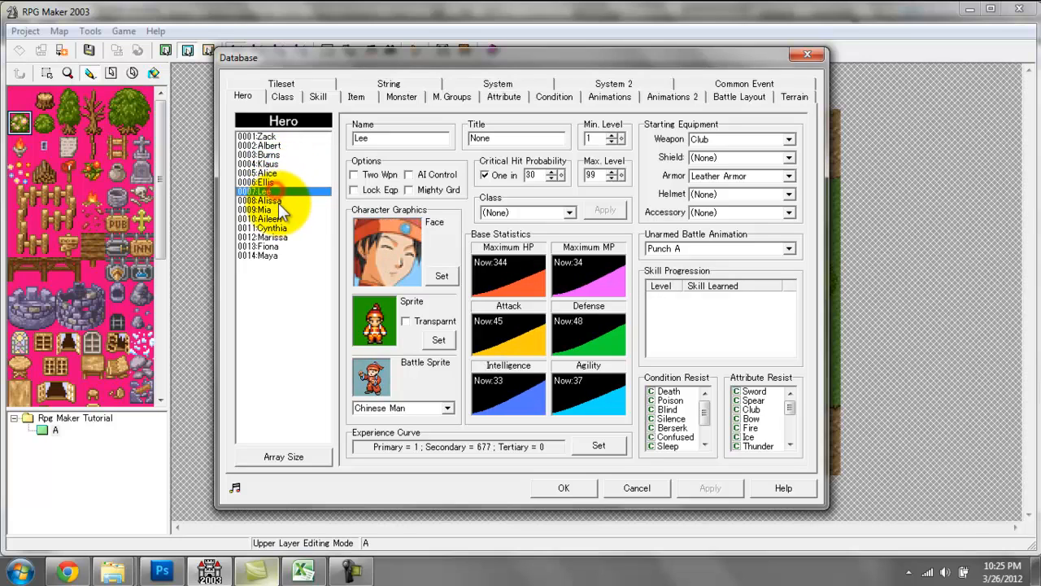
{"action": "left_click", "coordinate": [279, 137]}
{"action": "left_click", "coordinate": [271, 255]}
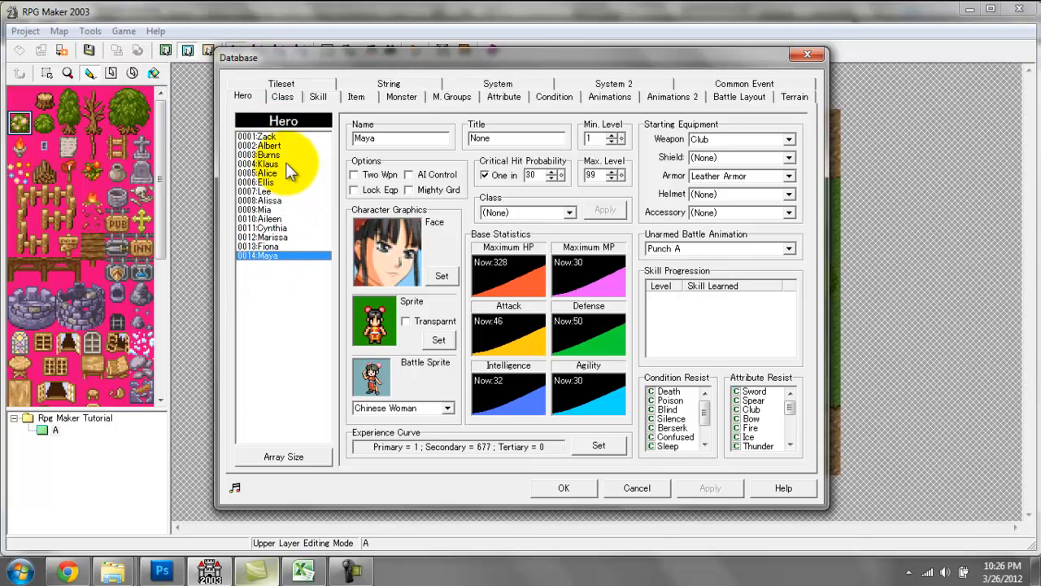
Rename the first hero, Zack, as Cloud.
{"action": "left_click", "coordinate": [262, 136]}
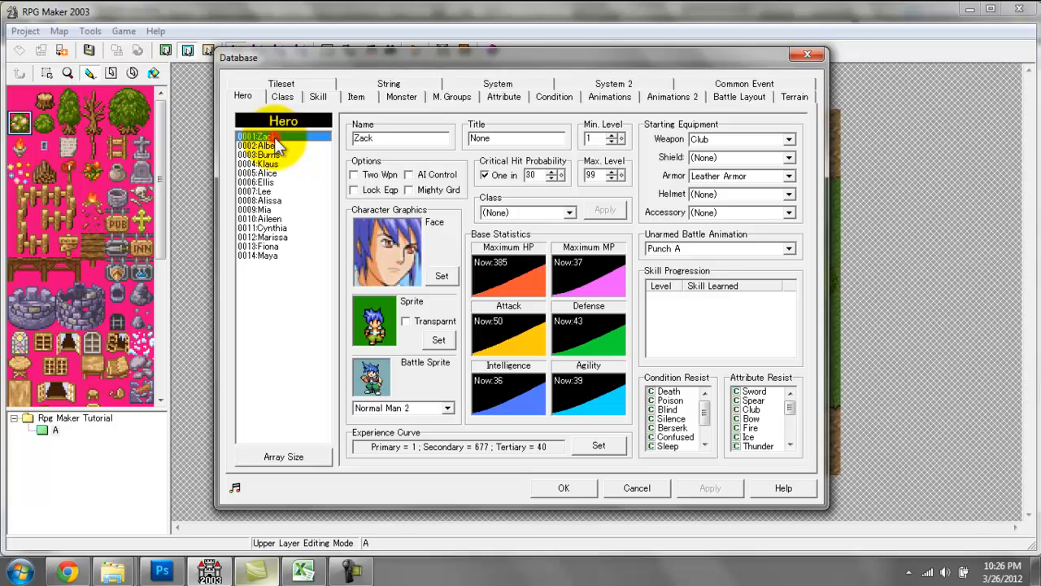
{"action": "double_click", "coordinate": [395, 139]}
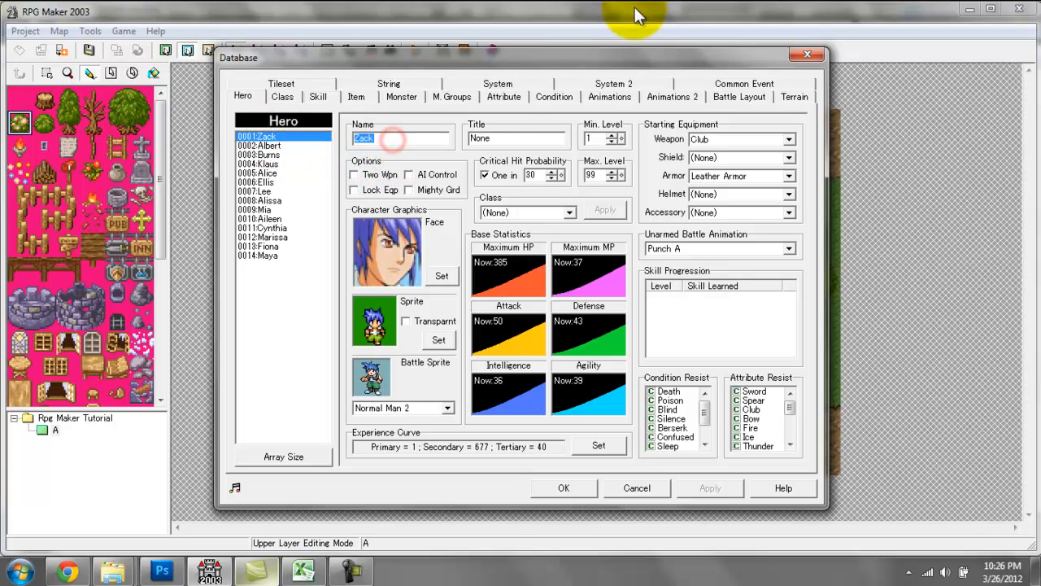
{"action": "type", "text": "cL"}
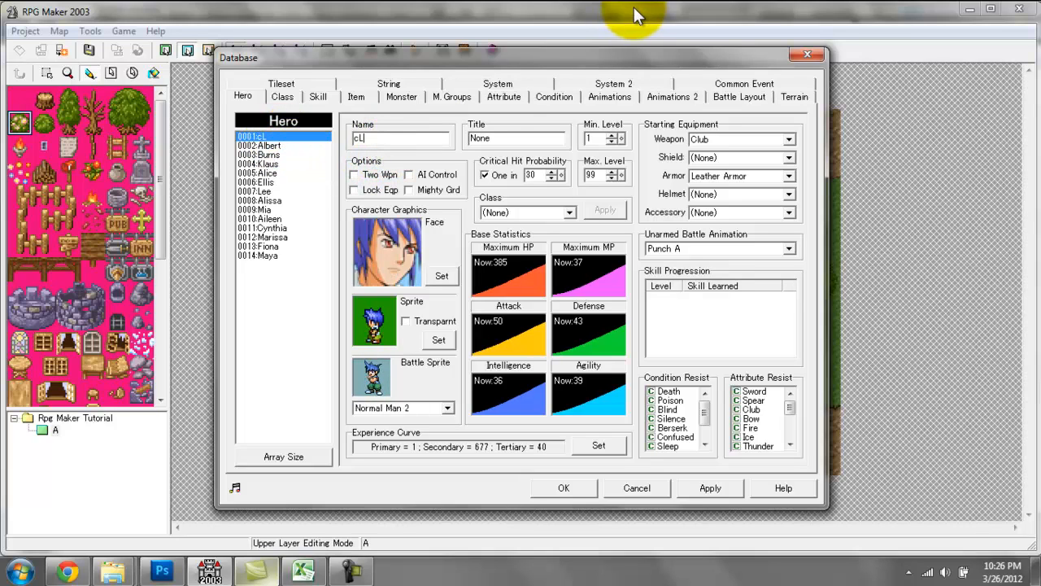
{"action": "type", "text": "Cl"}
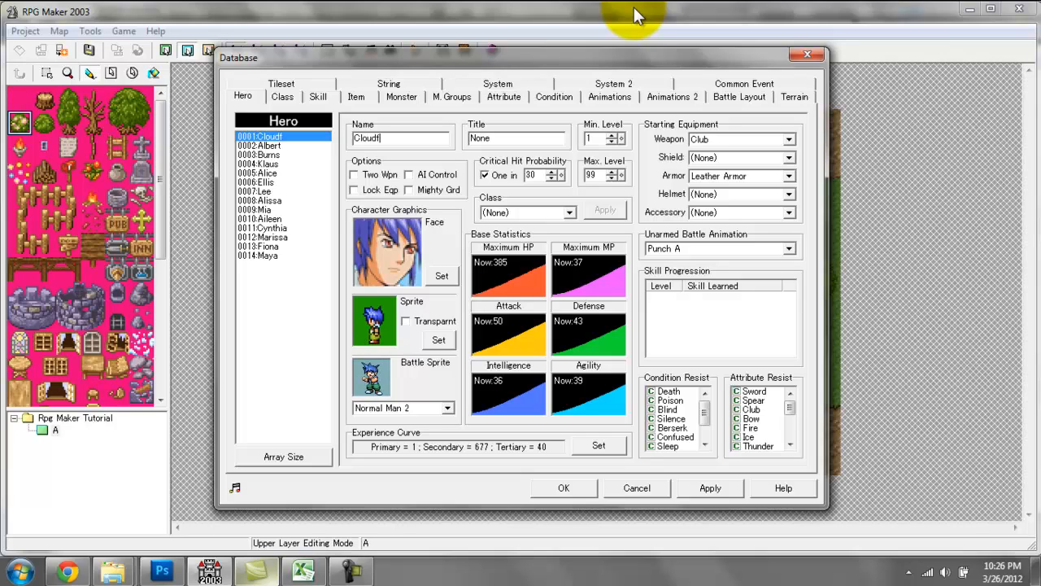
{"action": "type", "text": "oudf"}
{"action": "key", "text": "BackSpace"}
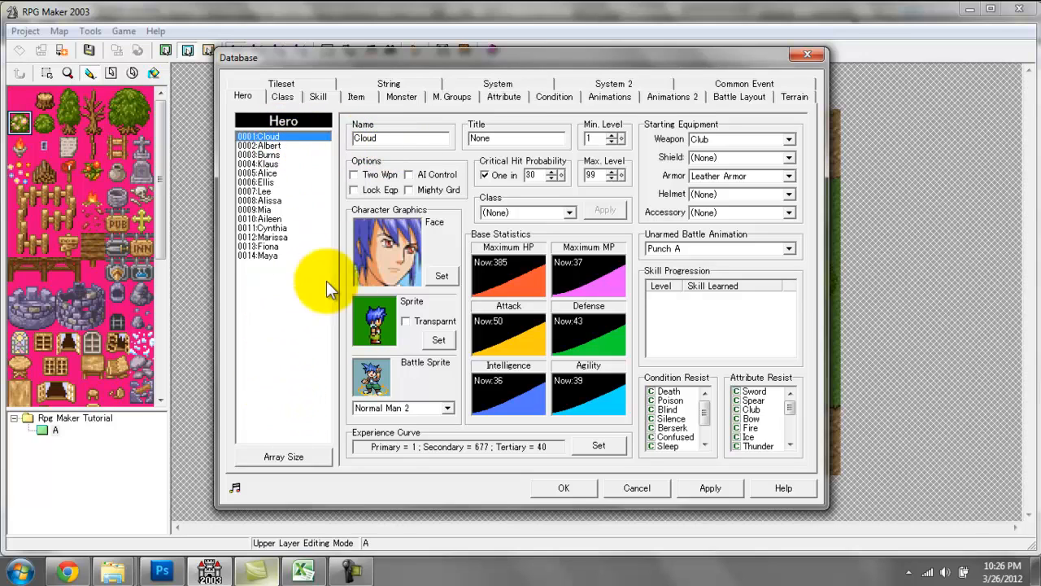
{"action": "left_click", "coordinate": [283, 459]}
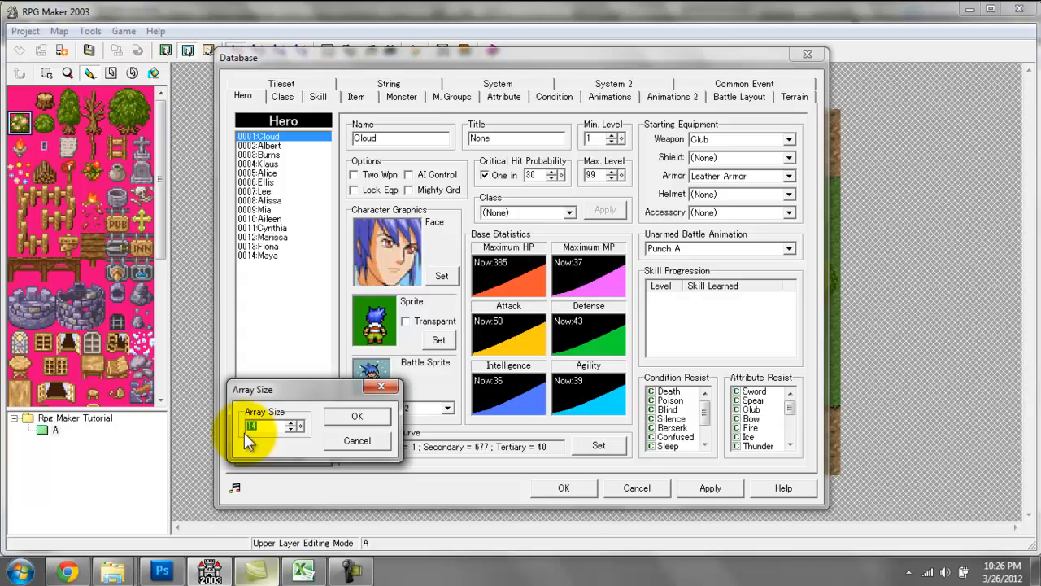
{"action": "left_click_drag", "start_coordinate": [301, 430], "coordinate": [308, 126]}
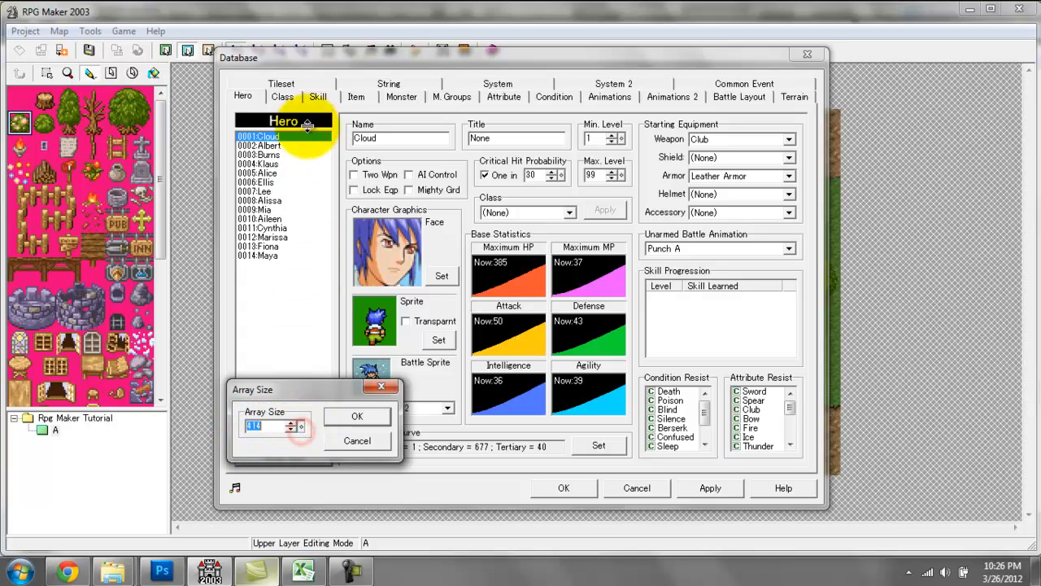
{"action": "type", "text": "5"}
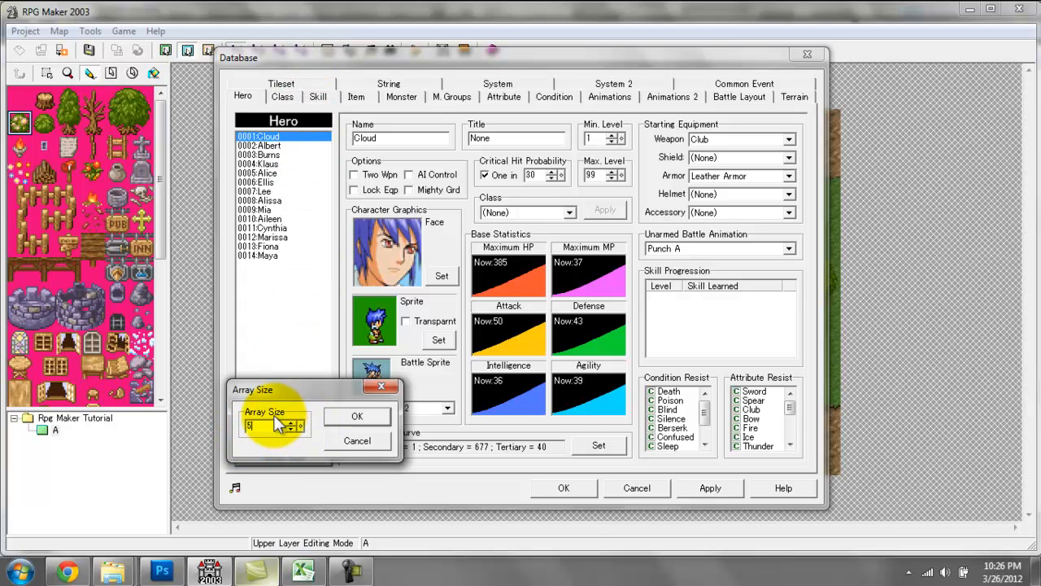
{"action": "type", "text": "000"}
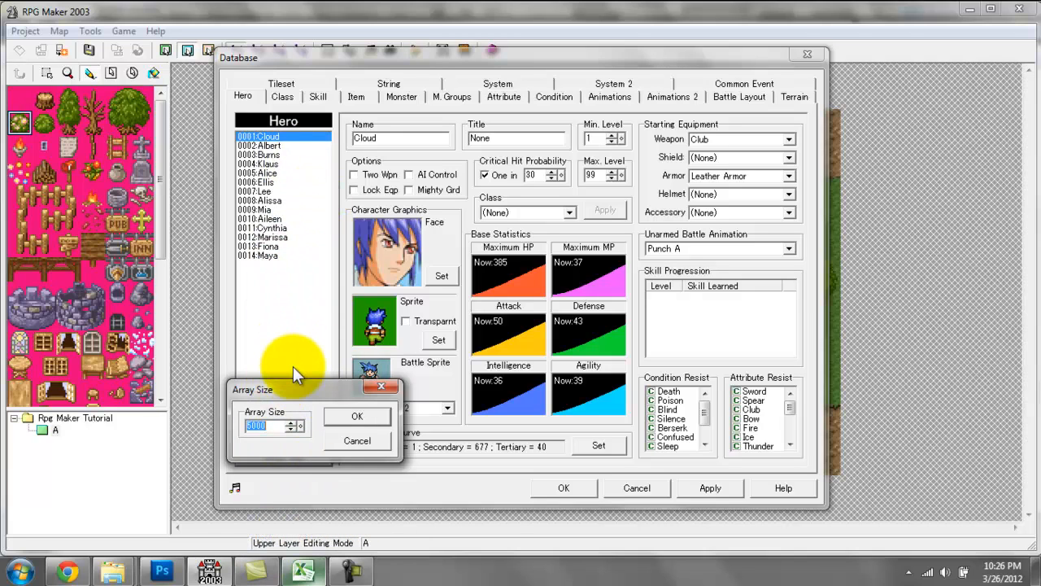
{"action": "left_click", "coordinate": [367, 441]}
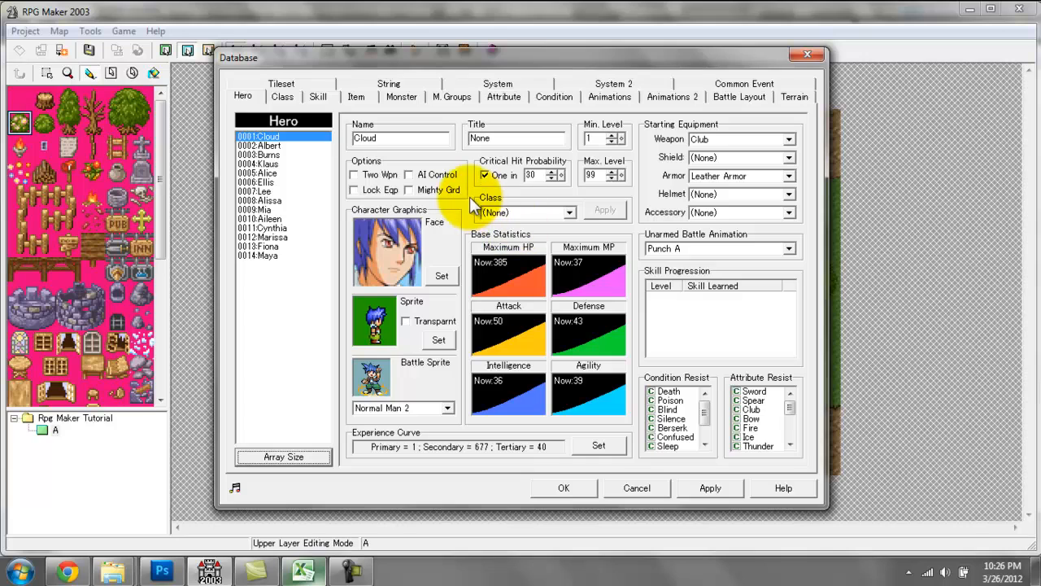
Set the title of the hero Cloud to Vanguard.
{"action": "double_click", "coordinate": [378, 139]}
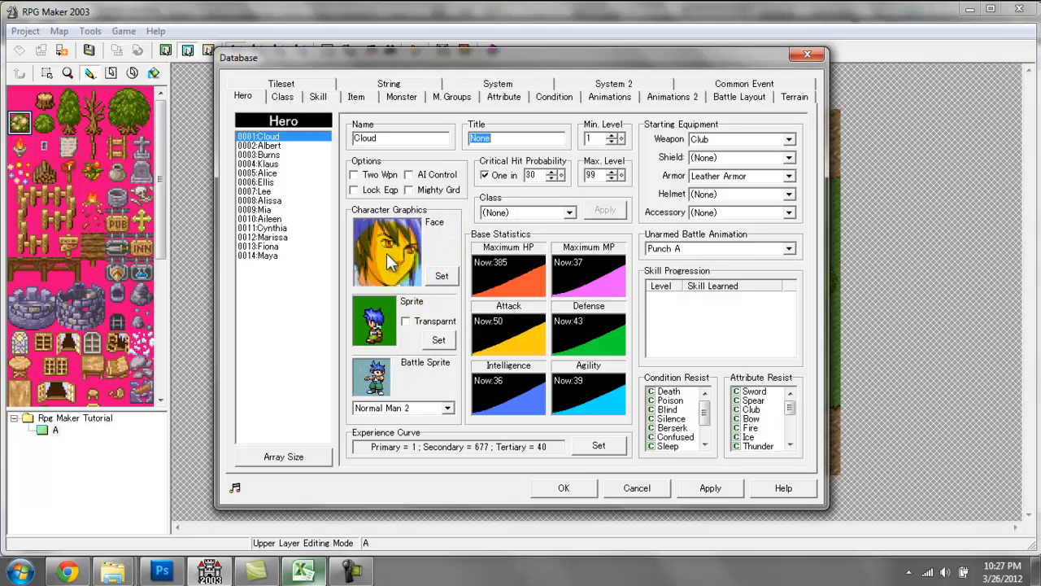
{"action": "left_click", "coordinate": [262, 175]}
{"action": "left_click", "coordinate": [262, 202]}
{"action": "left_click", "coordinate": [262, 235]}
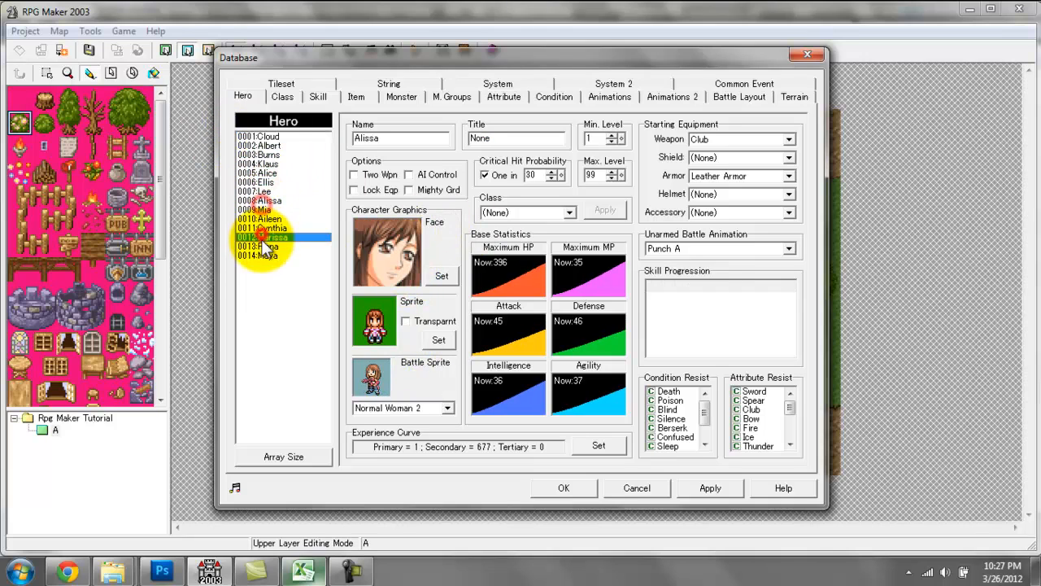
{"action": "left_click", "coordinate": [275, 136]}
{"action": "double_click", "coordinate": [541, 139]}
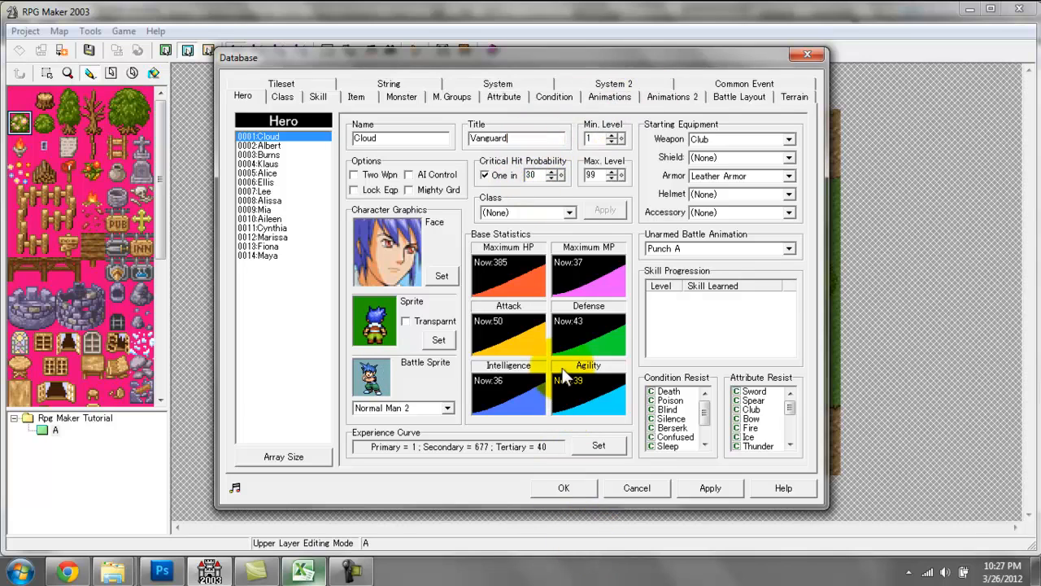
{"action": "double_click", "coordinate": [518, 137]}
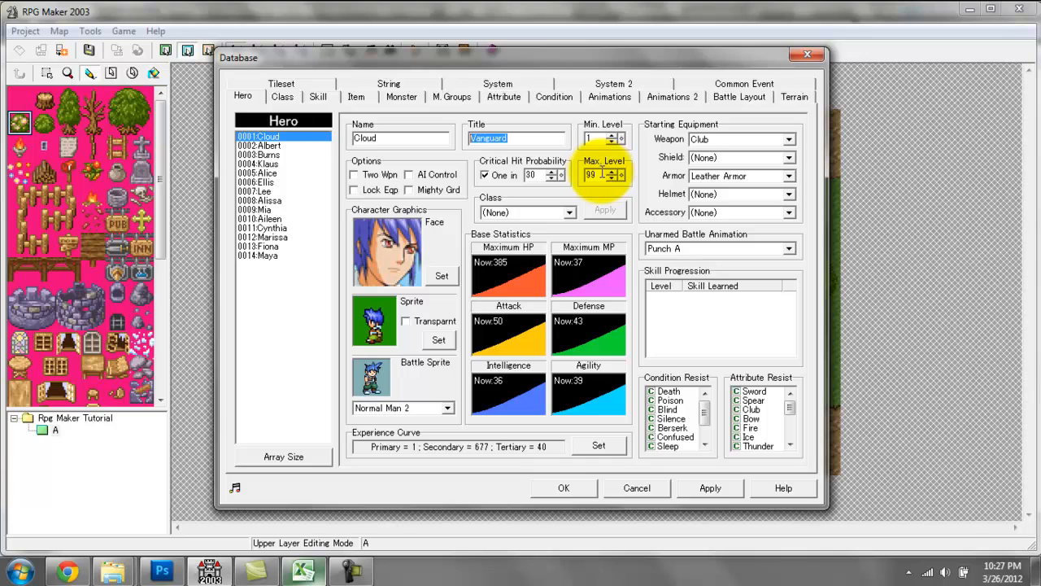
Raise Cloud's minimum level to 23.
{"action": "left_click", "coordinate": [621, 138]}
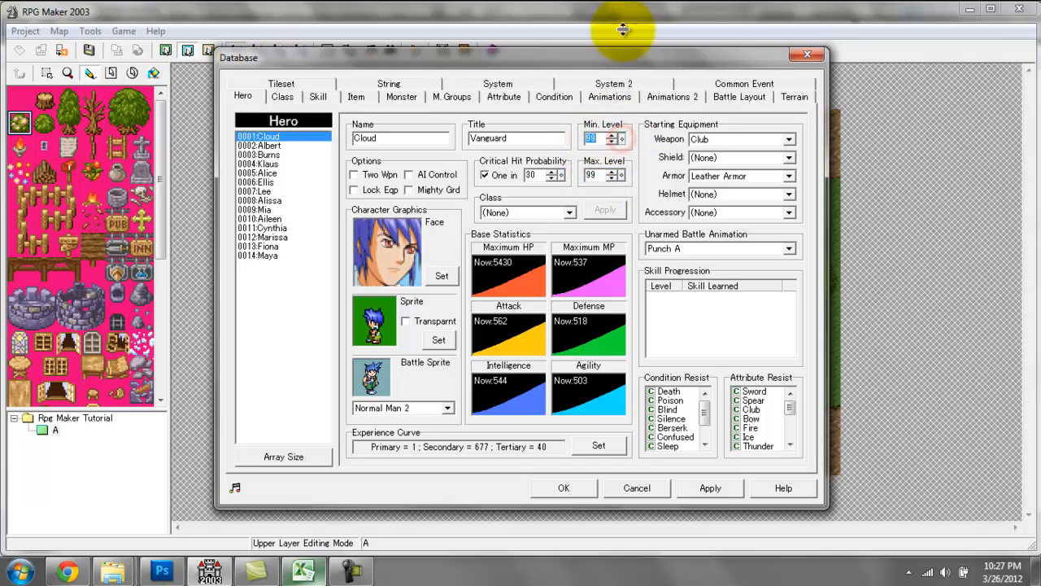
{"action": "left_click", "coordinate": [620, 138]}
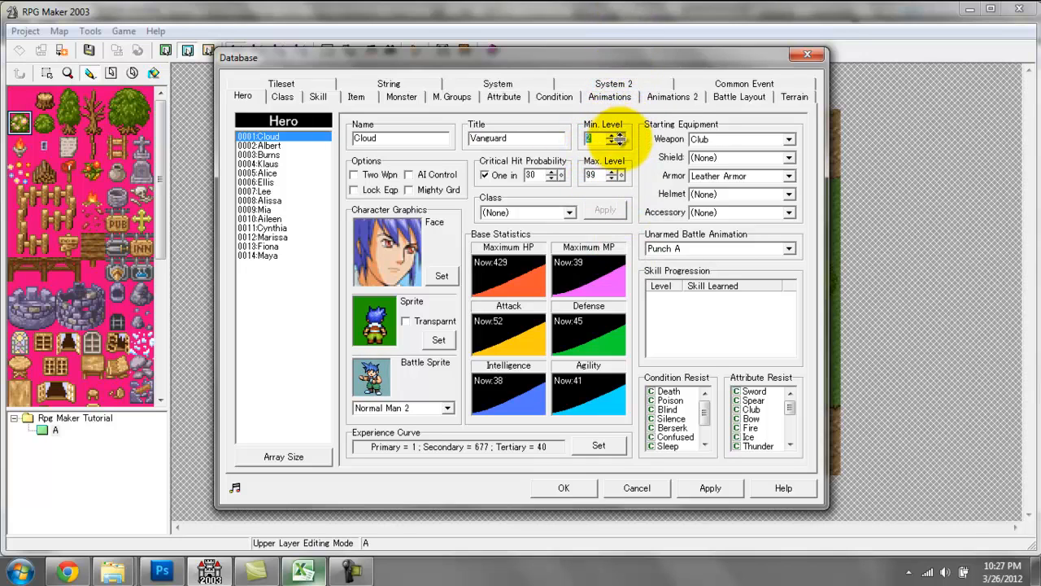
{"action": "left_click", "coordinate": [619, 136]}
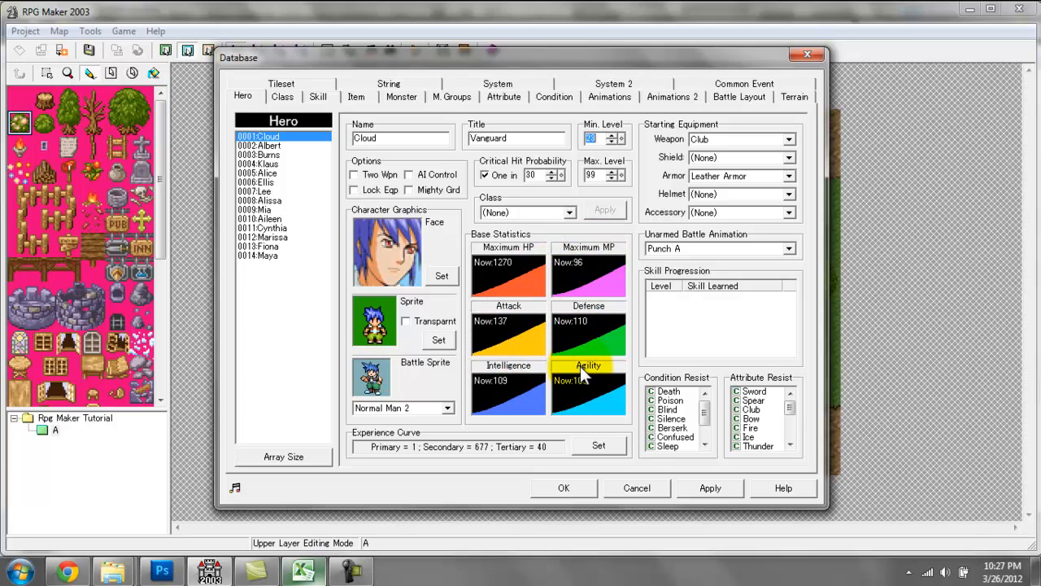
Review Cloud's six base statistics graphs at the raised level and set the minimum level back to 1.
{"action": "left_click", "coordinate": [514, 268]}
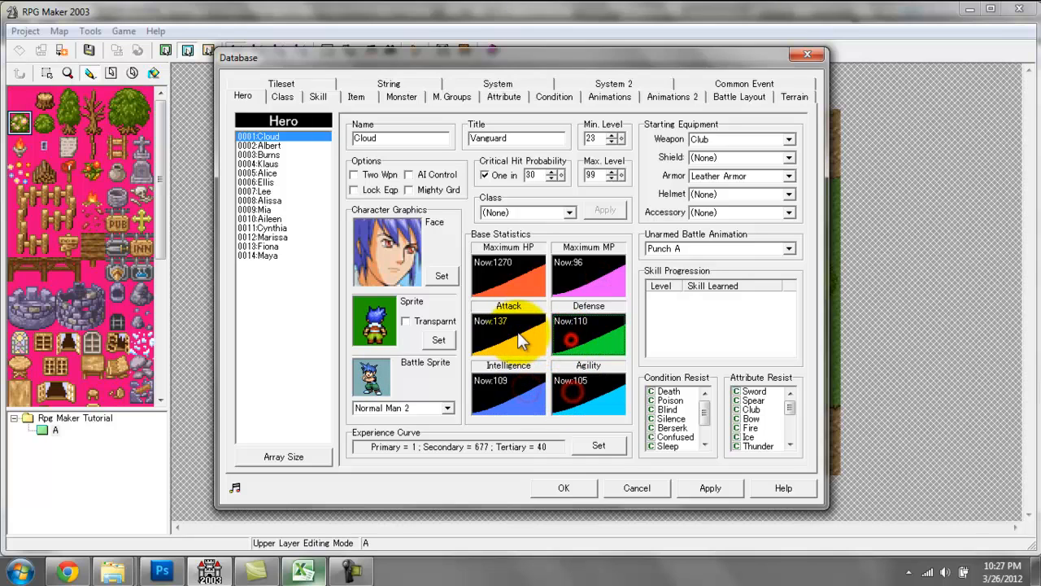
{"action": "left_click", "coordinate": [518, 330]}
{"action": "left_click", "coordinate": [537, 280]}
{"action": "left_click", "coordinate": [605, 284]}
{"action": "left_click", "coordinate": [589, 345]}
{"action": "left_click", "coordinate": [530, 326]}
{"action": "left_click", "coordinate": [538, 383]}
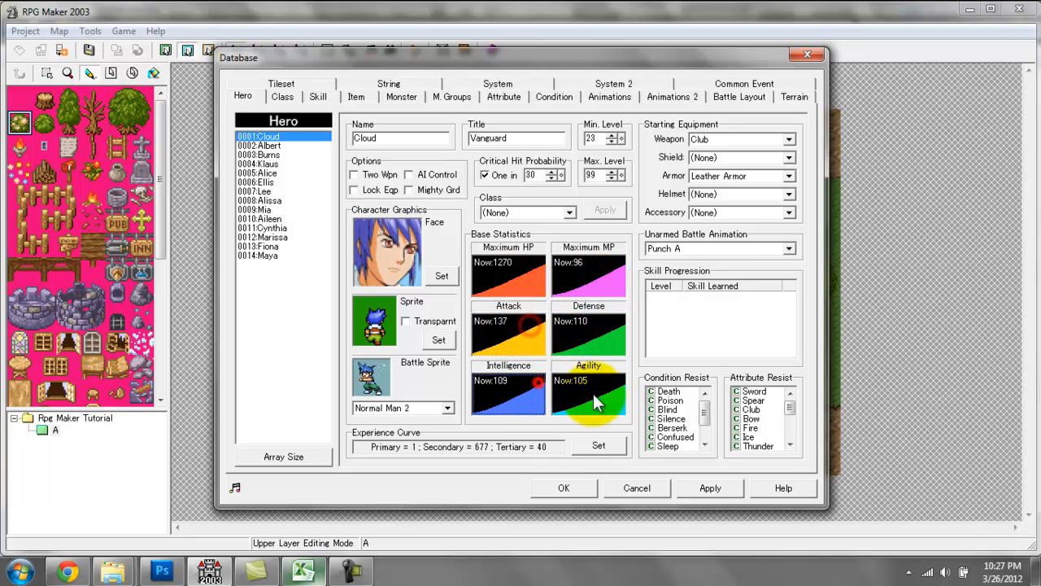
{"action": "left_click", "coordinate": [594, 395]}
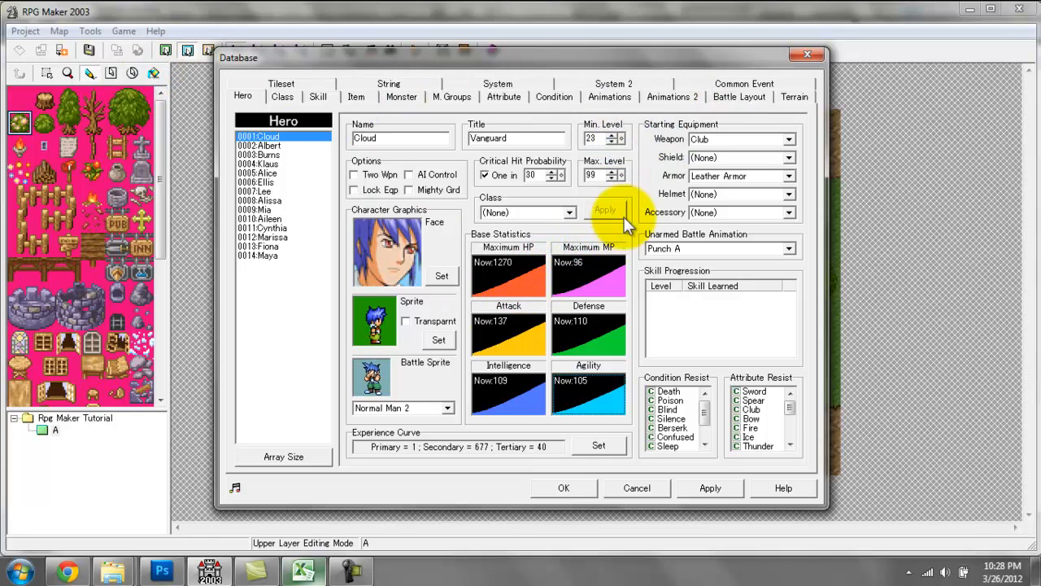
{"action": "left_click", "coordinate": [621, 137]}
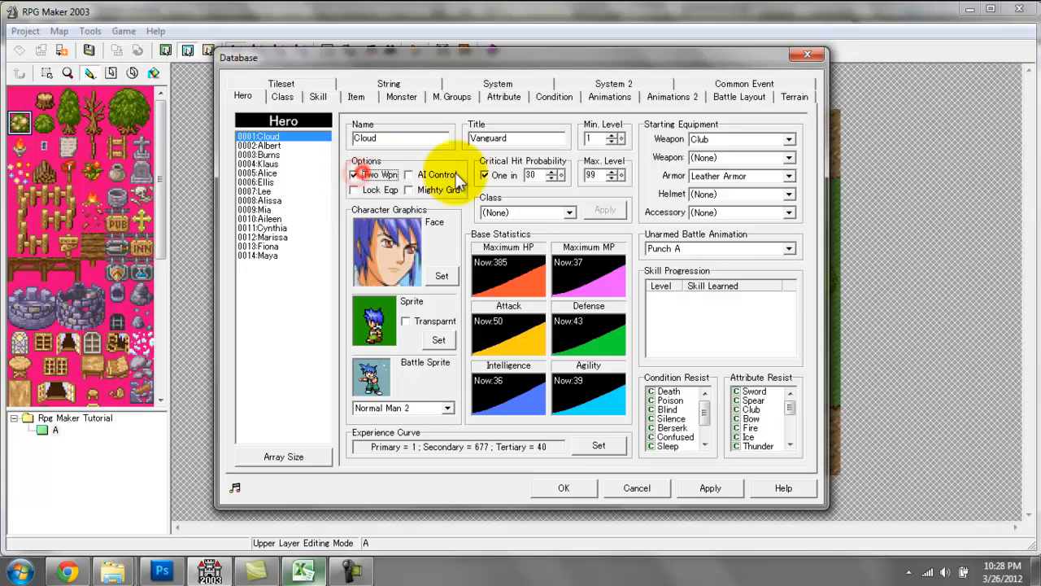
Try Cloud's Two Wpn, AI Control, Lock Eqp and Mighty Grd options, leaving each one switched off.
{"action": "left_click", "coordinate": [741, 139]}
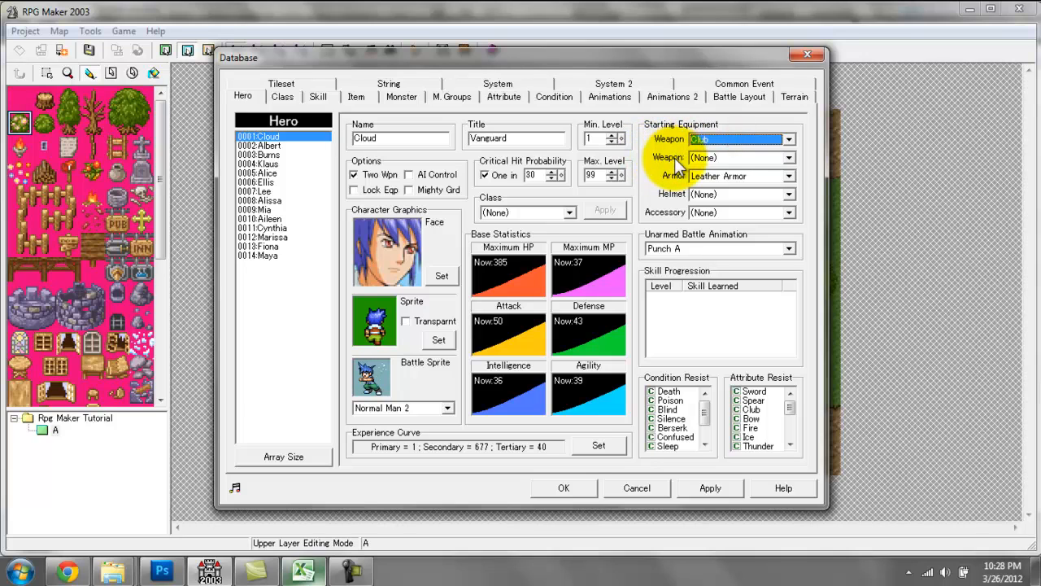
{"action": "left_click", "coordinate": [356, 176]}
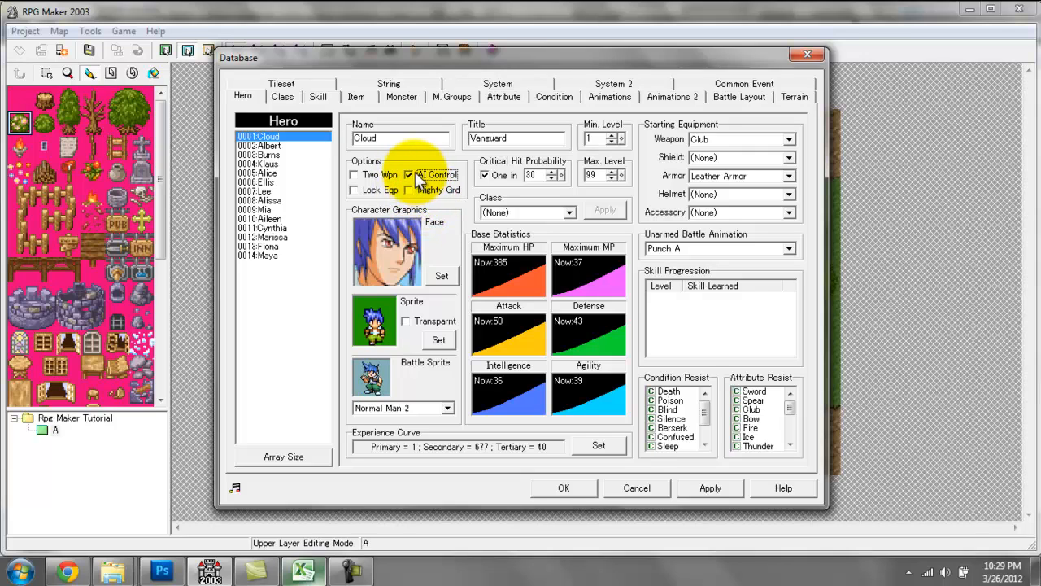
{"action": "left_click", "coordinate": [409, 175]}
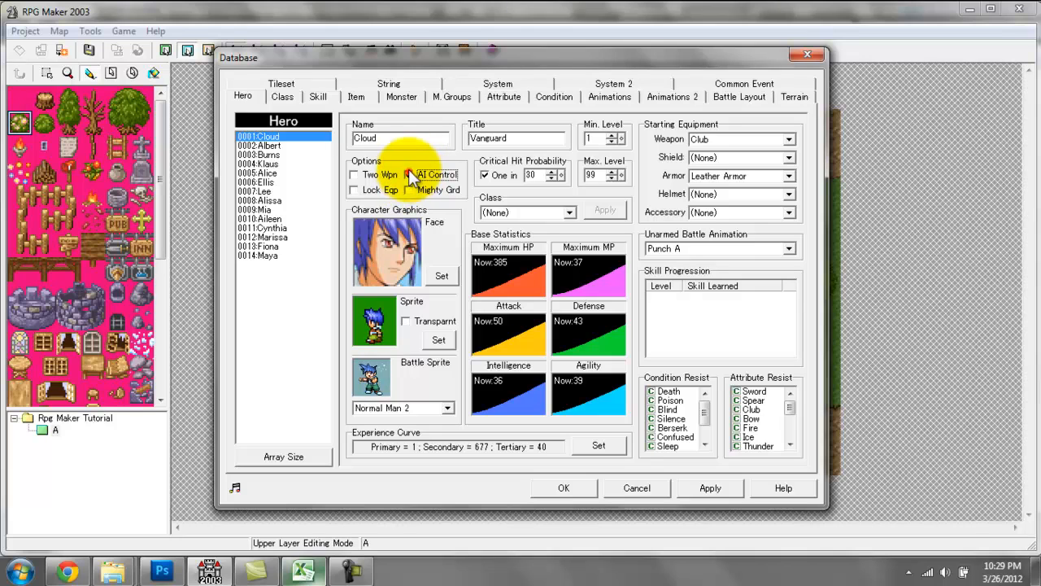
{"action": "left_click", "coordinate": [358, 191]}
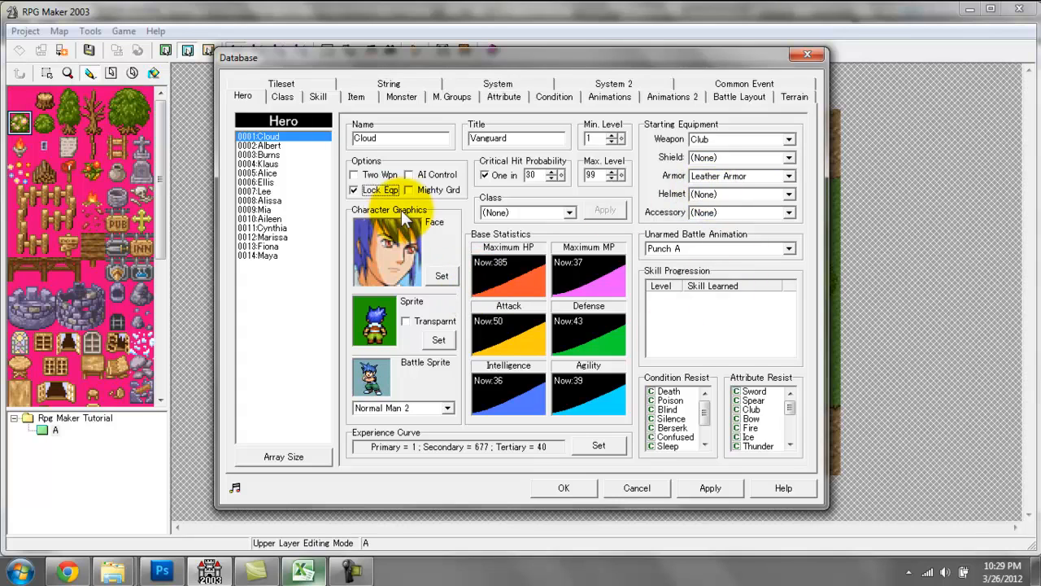
{"action": "left_click", "coordinate": [363, 189]}
{"action": "left_click", "coordinate": [408, 191]}
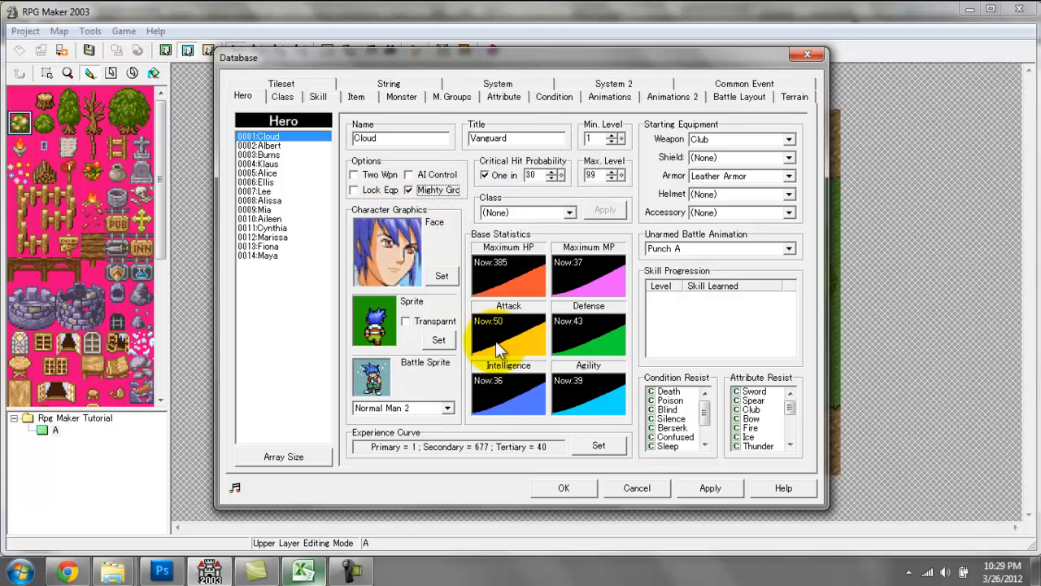
{"action": "left_click", "coordinate": [429, 189]}
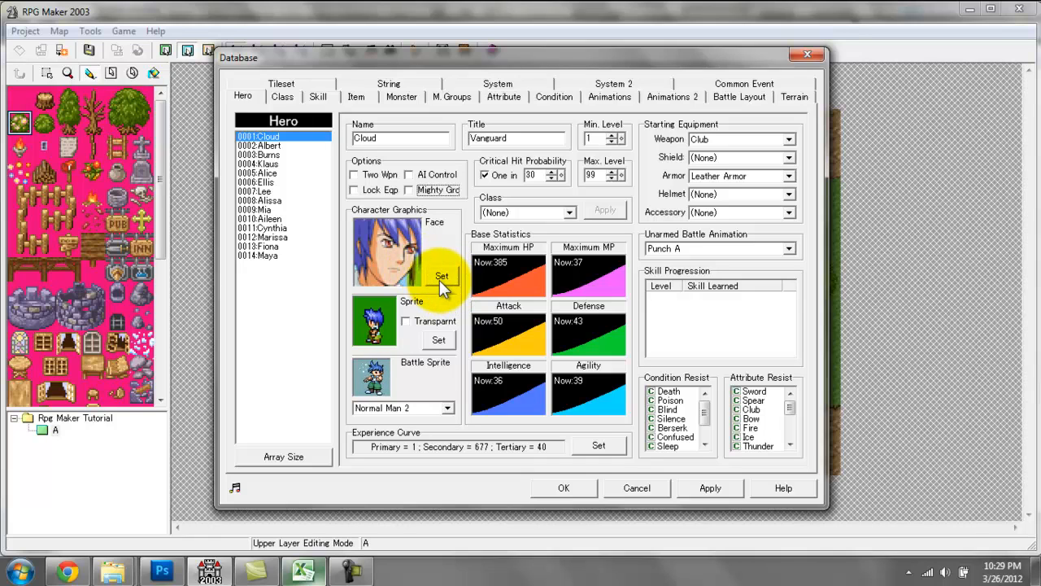
Browse the face graphic sets faces1, faces2, hero1, hero2 and monster for Cloud.
{"action": "left_click", "coordinate": [439, 279]}
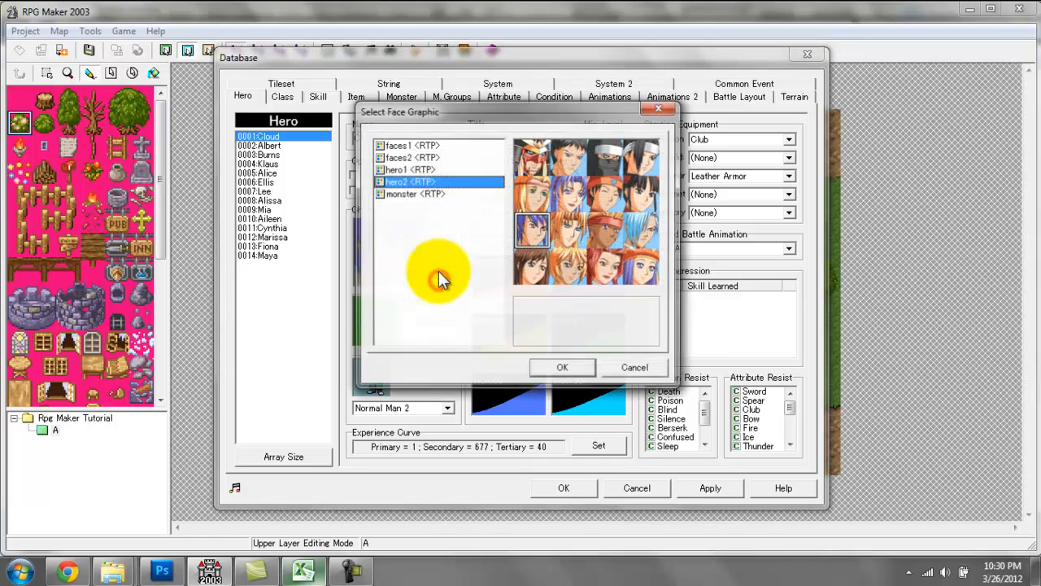
{"action": "left_click", "coordinate": [446, 156]}
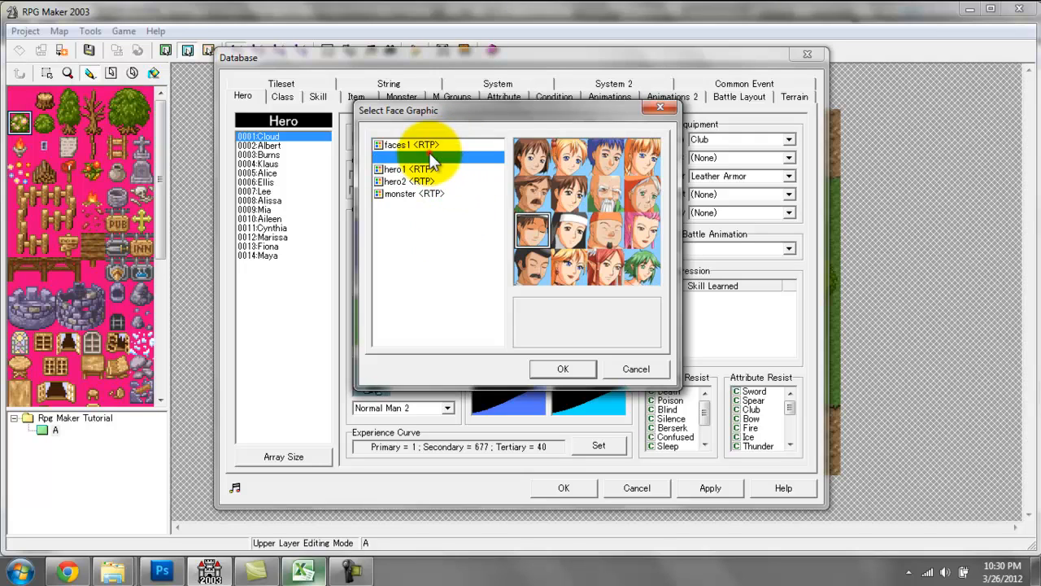
{"action": "left_click", "coordinate": [431, 168]}
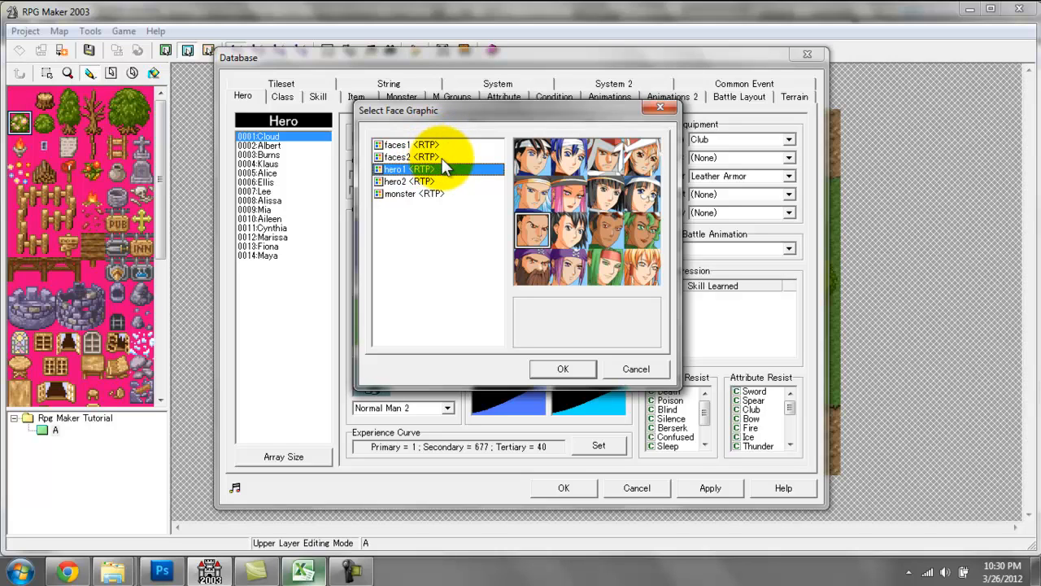
{"action": "left_click", "coordinate": [444, 146]}
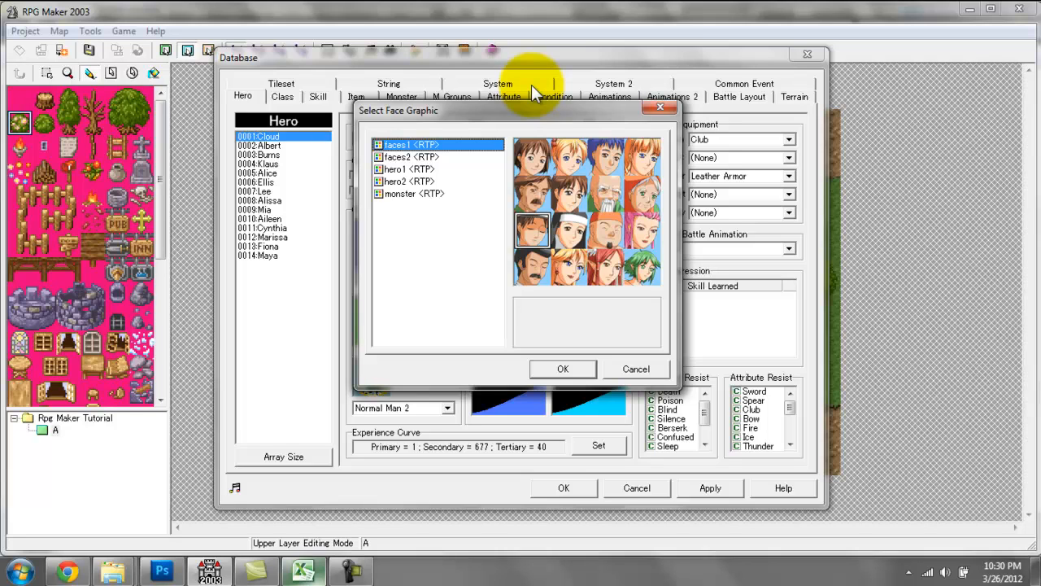
{"action": "key", "text": "Down"}
{"action": "key", "text": "Down"}
{"action": "key", "text": "Down"}
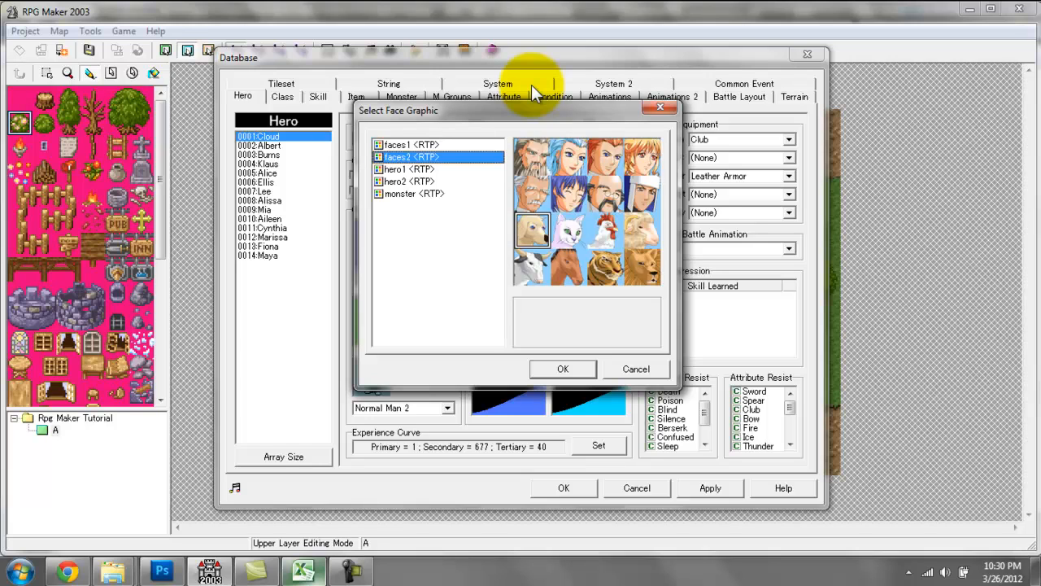
{"action": "key", "text": "Up"}
{"action": "key", "text": "Up"}
{"action": "key", "text": "Up"}
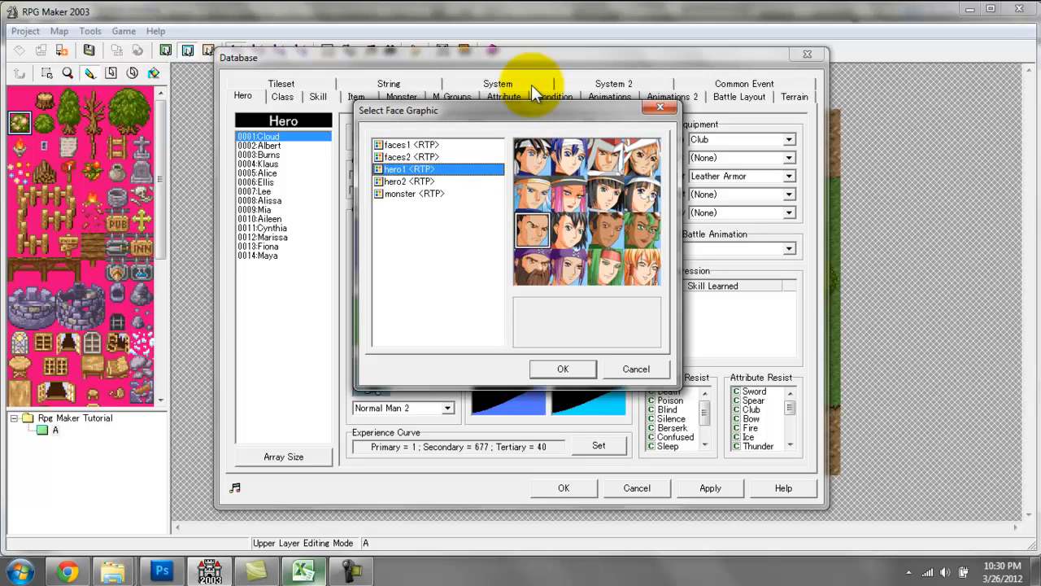
{"action": "key", "text": "Down"}
{"action": "key", "text": "Down"}
{"action": "key", "text": "Down"}
{"action": "key", "text": "Down"}
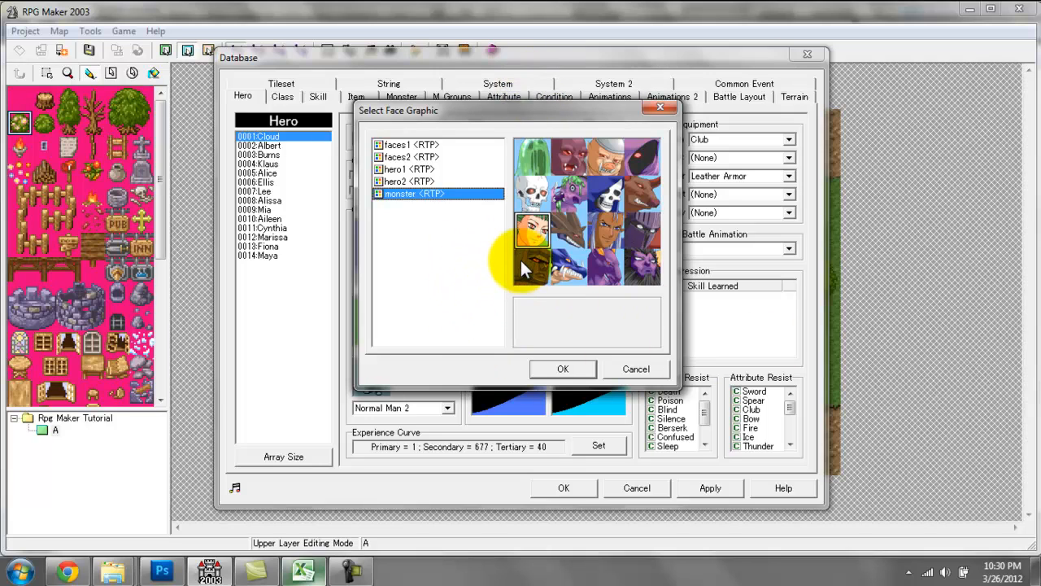
Set Cloud's face graphic to the masked ninja with the white headgear from the hero2 set.
{"action": "left_click", "coordinate": [606, 230]}
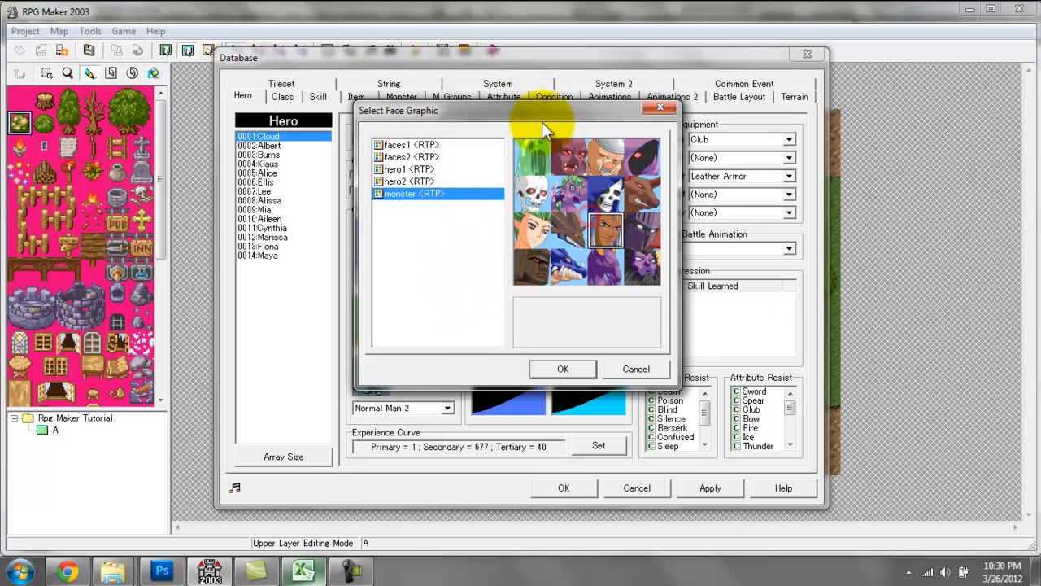
{"action": "left_click_drag", "start_coordinate": [552, 110], "coordinate": [716, 183]}
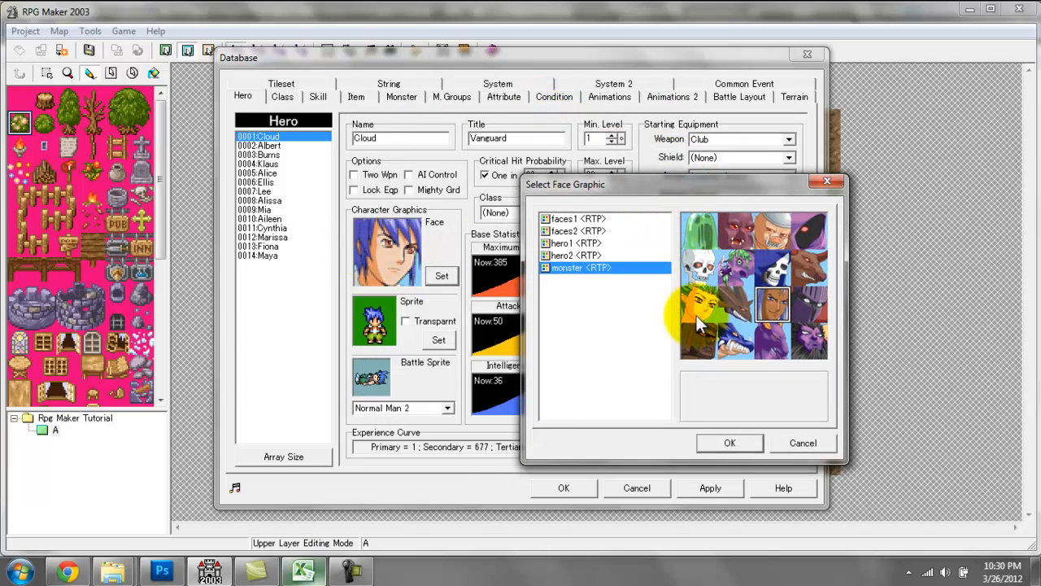
{"action": "left_click", "coordinate": [602, 256]}
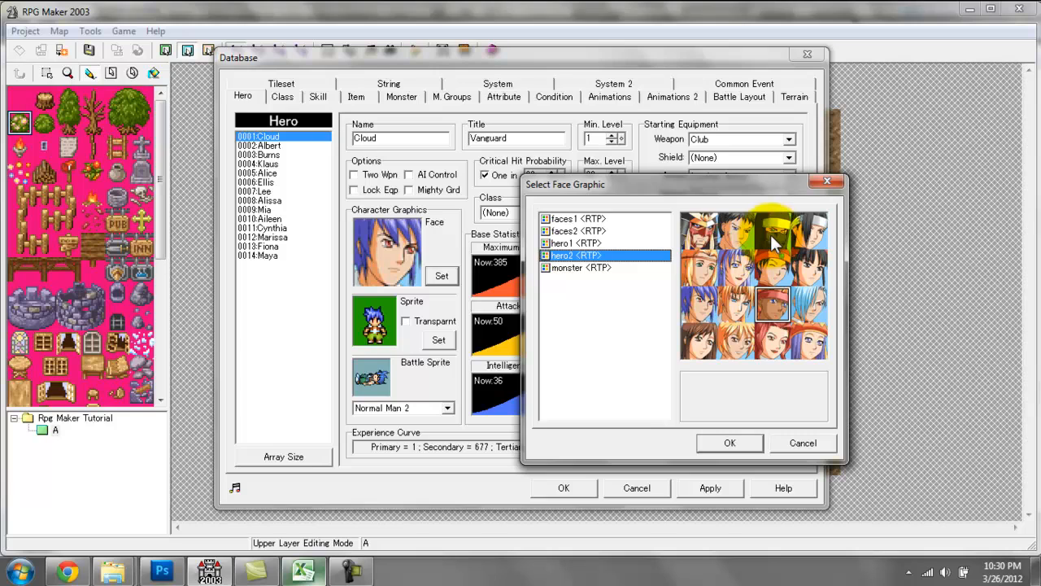
{"action": "double_click", "coordinate": [772, 229]}
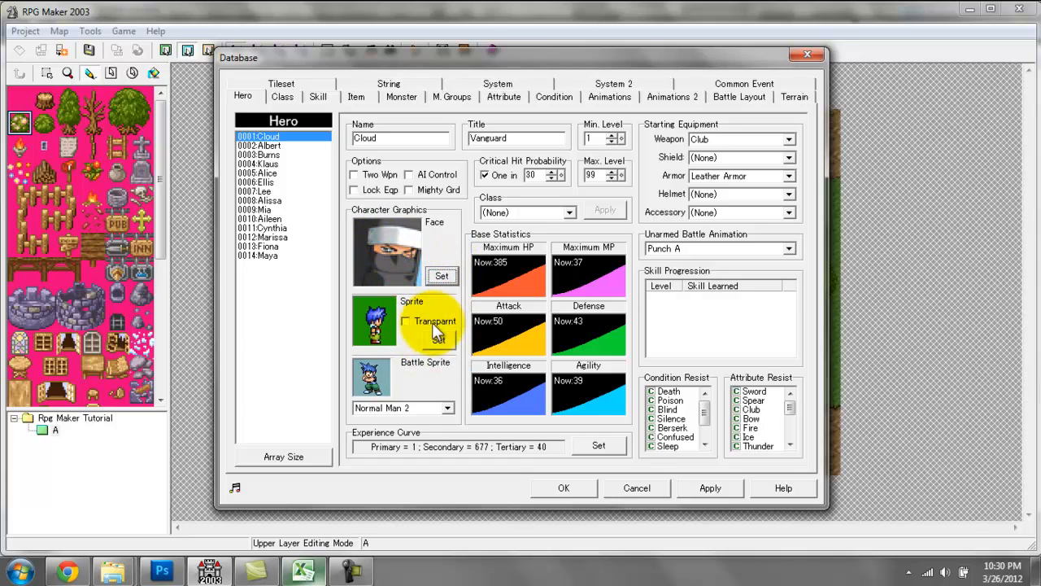
Try the transparency option on Cloud's sprite and switch it off again.
{"action": "left_click", "coordinate": [406, 322]}
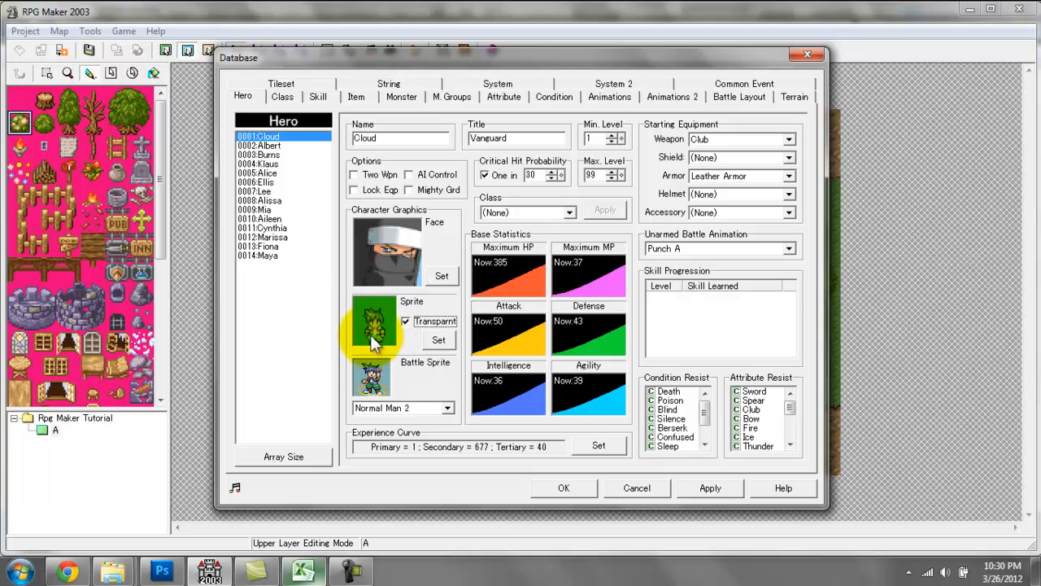
{"action": "left_click", "coordinate": [406, 322]}
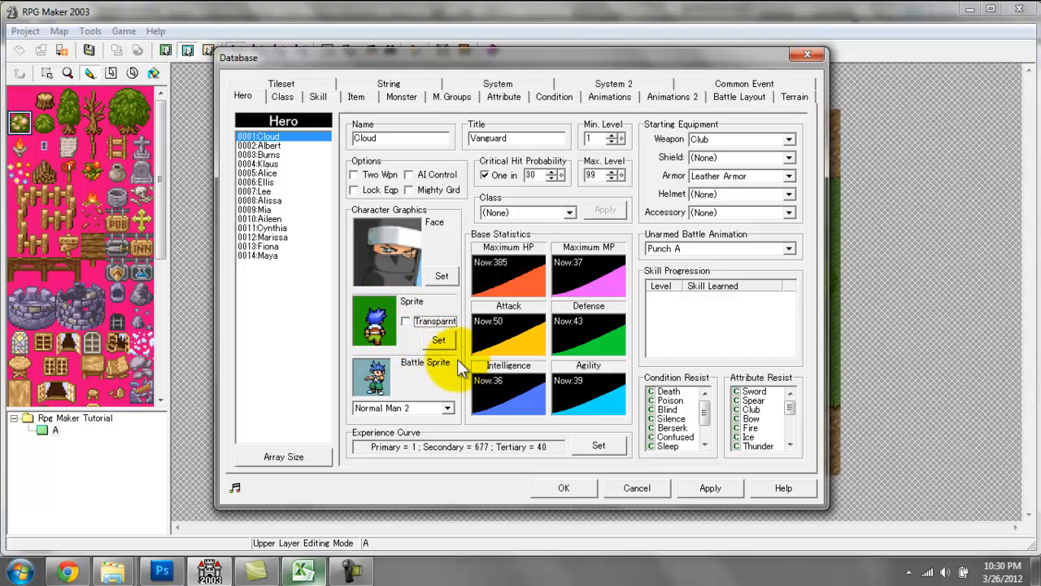
Browse the animal, char, hero and object sprite sets and give Cloud the masked ninja sprite from hero3.
{"action": "left_click", "coordinate": [440, 340]}
{"action": "left_click", "coordinate": [447, 180]}
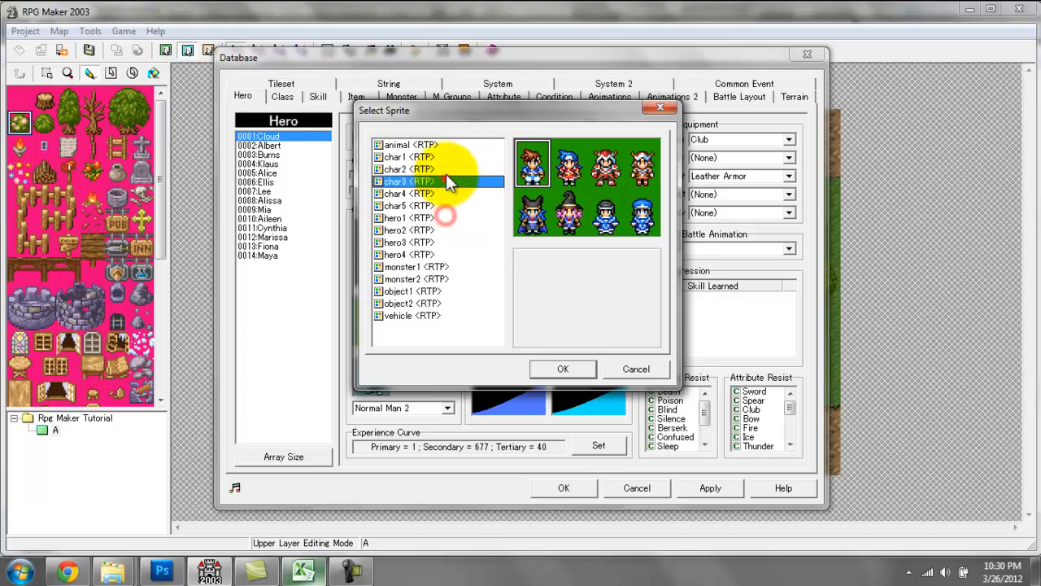
{"action": "left_click", "coordinate": [445, 144]}
{"action": "left_click", "coordinate": [447, 178]}
{"action": "left_click", "coordinate": [440, 230]}
{"action": "left_click", "coordinate": [423, 290]}
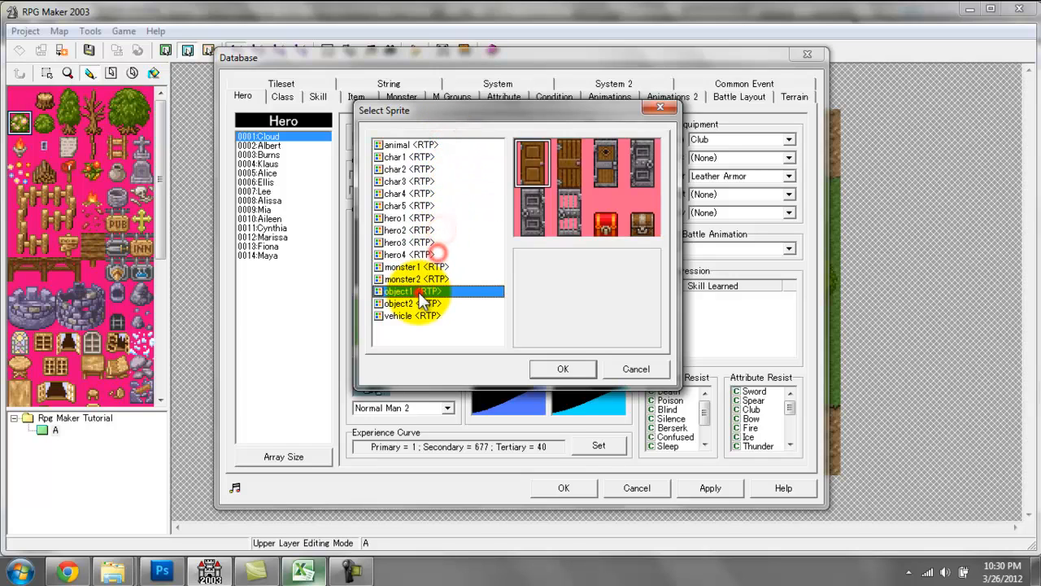
{"action": "left_click", "coordinate": [423, 255]}
{"action": "key", "text": "Up"}
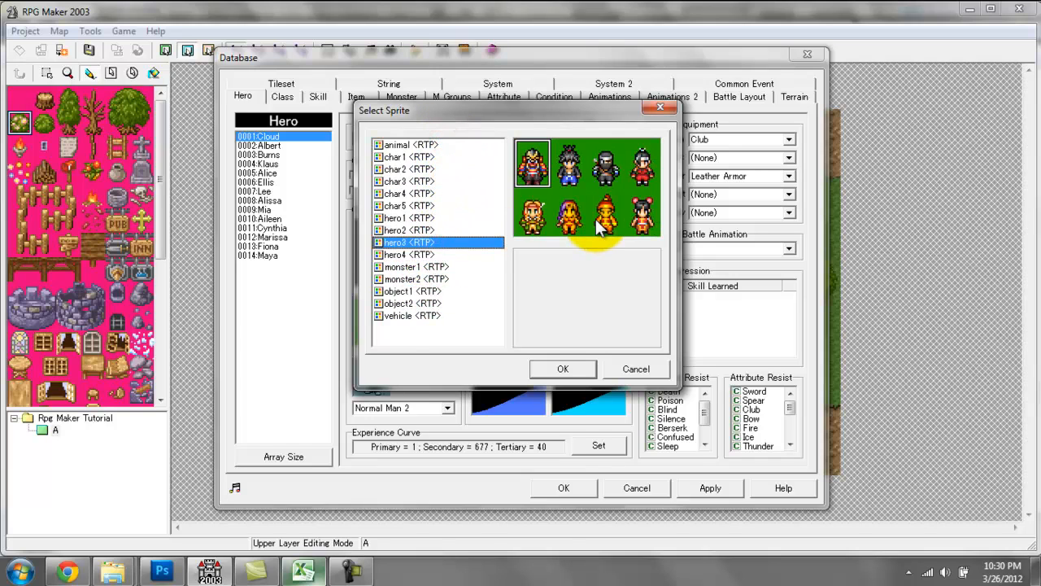
{"action": "key", "text": "Up"}
{"action": "key", "text": "Down"}
{"action": "key", "text": "Return"}
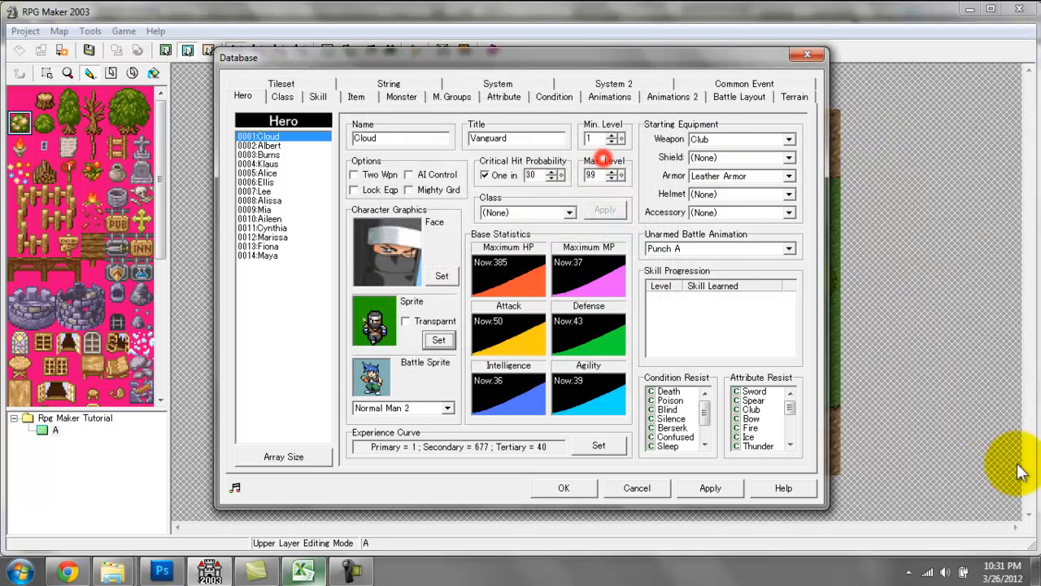
Browse the battle sprite choices and set Cloud's battle sprite to Male Ninja.
{"action": "left_click", "coordinate": [446, 409]}
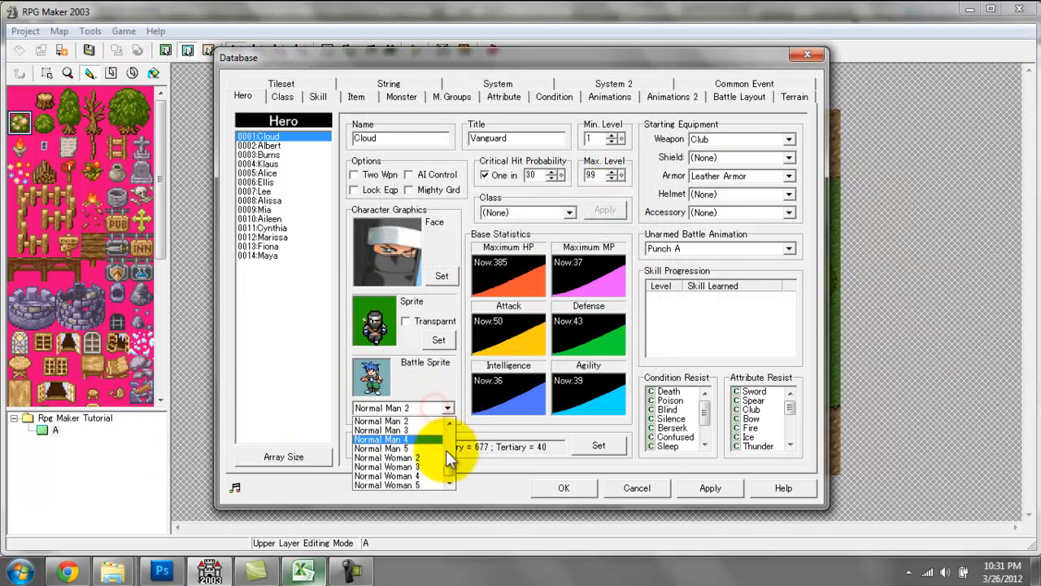
{"action": "left_click", "coordinate": [387, 366]}
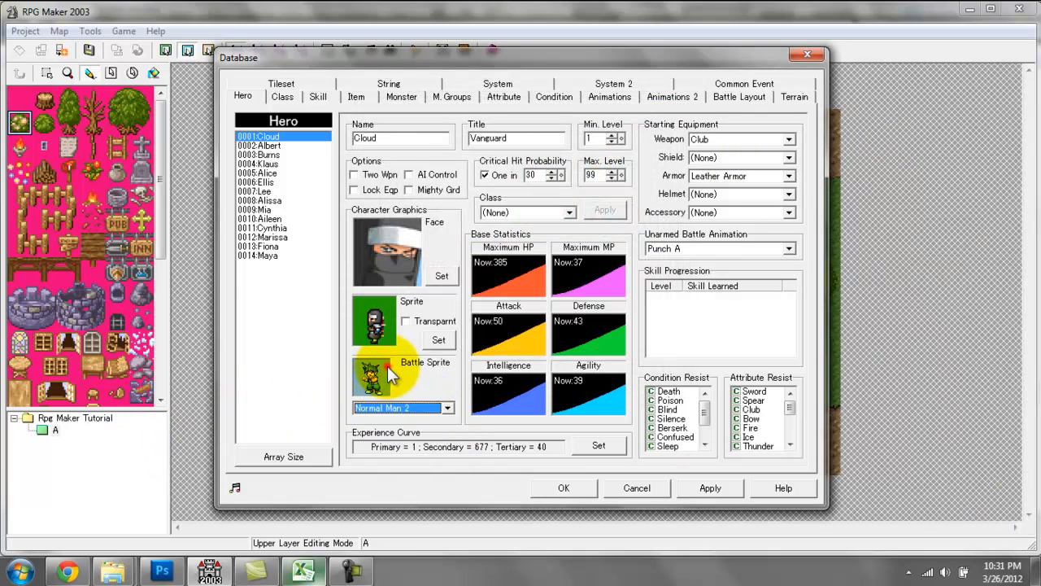
{"action": "left_click", "coordinate": [413, 408]}
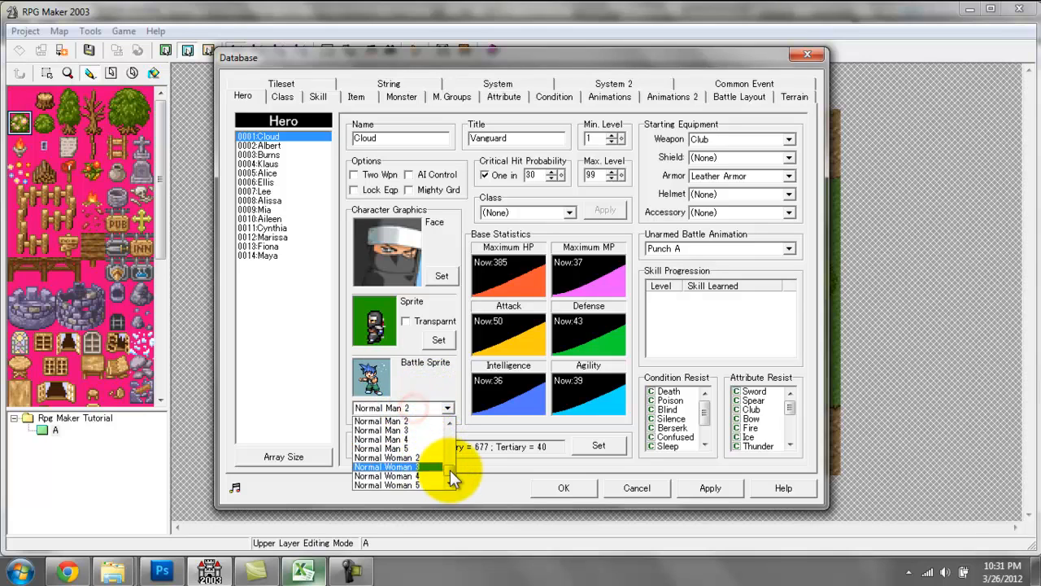
{"action": "left_click_drag", "start_coordinate": [451, 475], "coordinate": [449, 434]}
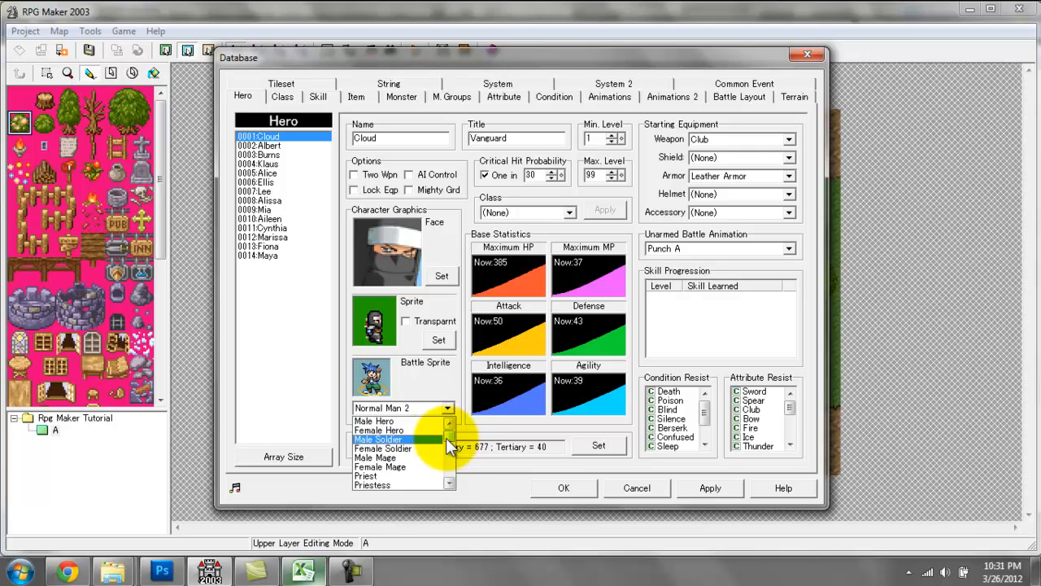
{"action": "scroll", "coordinate": [425, 458], "scroll_direction": "down", "scroll_amount": 1}
{"action": "scroll", "coordinate": [426, 458], "scroll_direction": "down", "scroll_amount": 2}
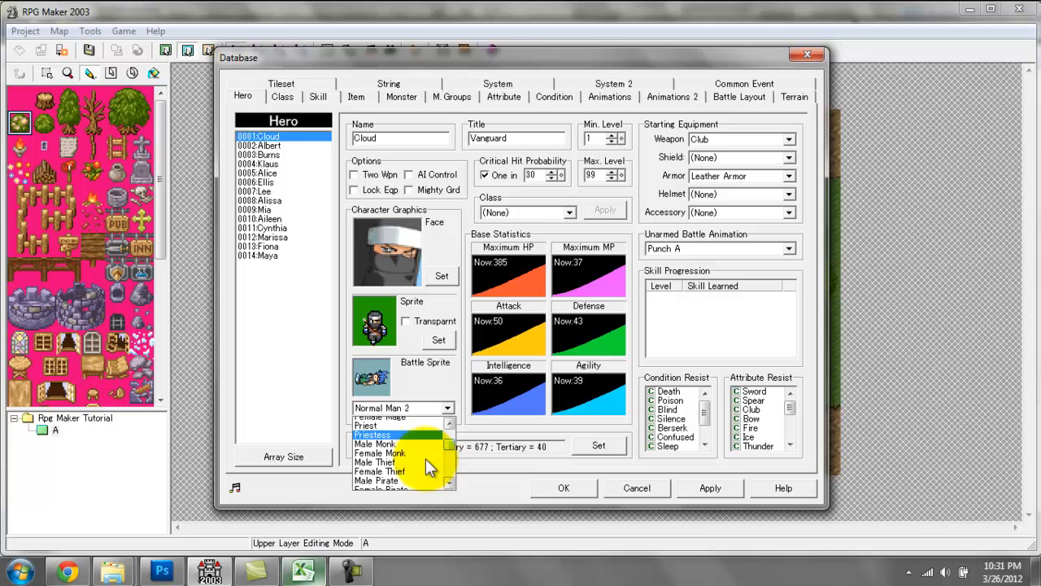
{"action": "scroll", "coordinate": [396, 463], "scroll_direction": "down", "scroll_amount": 1}
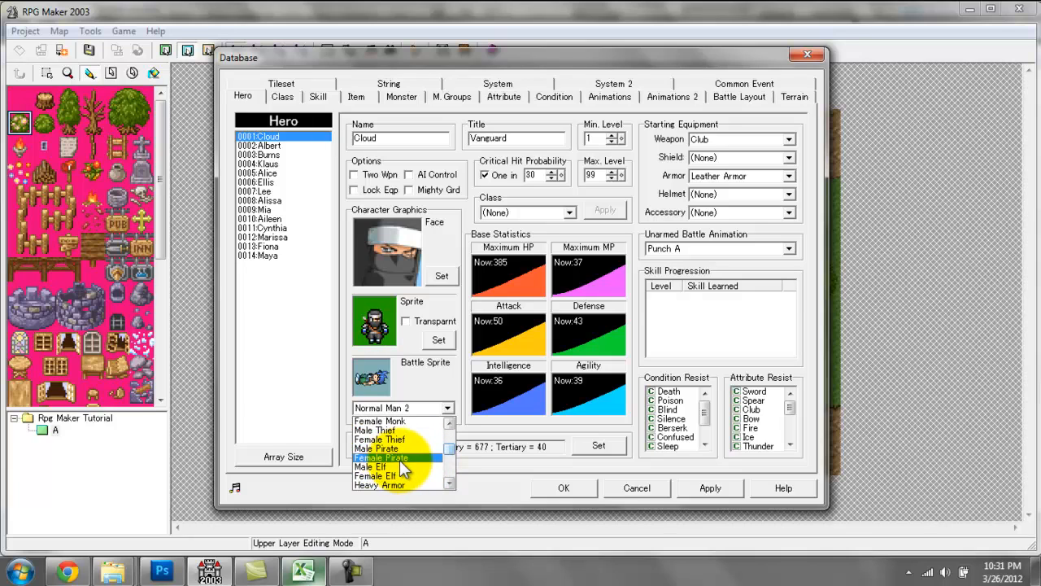
{"action": "scroll", "coordinate": [404, 465], "scroll_direction": "down", "scroll_amount": 1}
{"action": "scroll", "coordinate": [405, 466], "scroll_direction": "up", "scroll_amount": 1}
{"action": "left_click_drag", "start_coordinate": [450, 450], "coordinate": [451, 455]}
{"action": "left_click", "coordinate": [416, 466]}
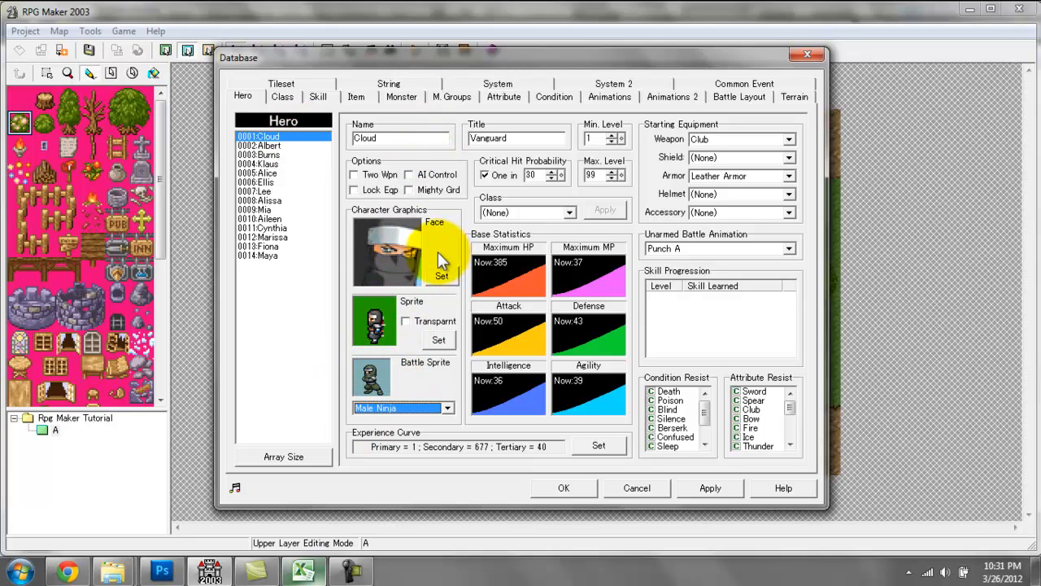
Change Cloud's title to Ninja.
{"action": "double_click", "coordinate": [505, 139]}
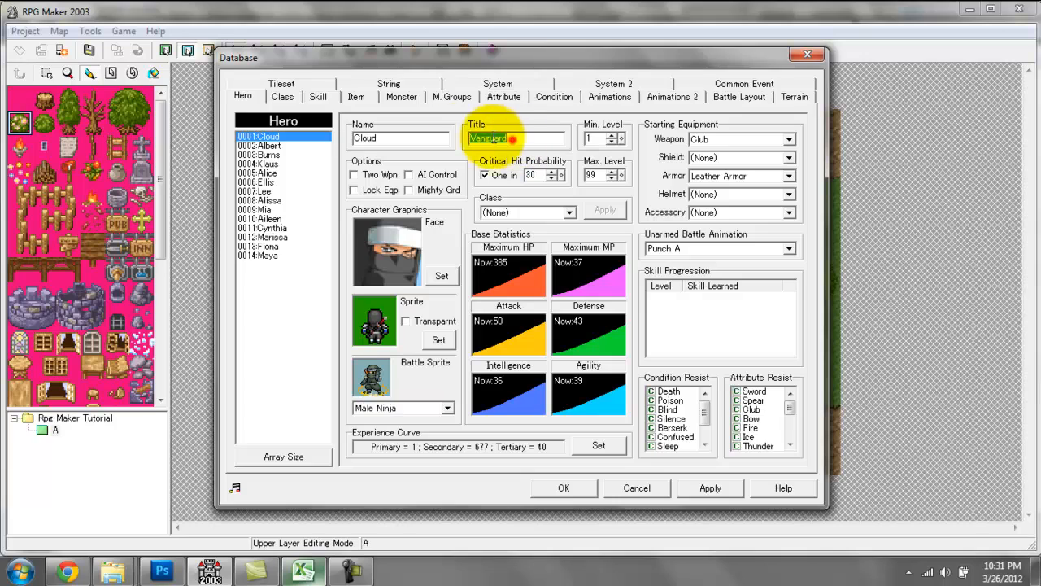
{"action": "type", "text": "n"}
{"action": "key", "text": "BackSpace"}
{"action": "type", "text": "Ninja"}
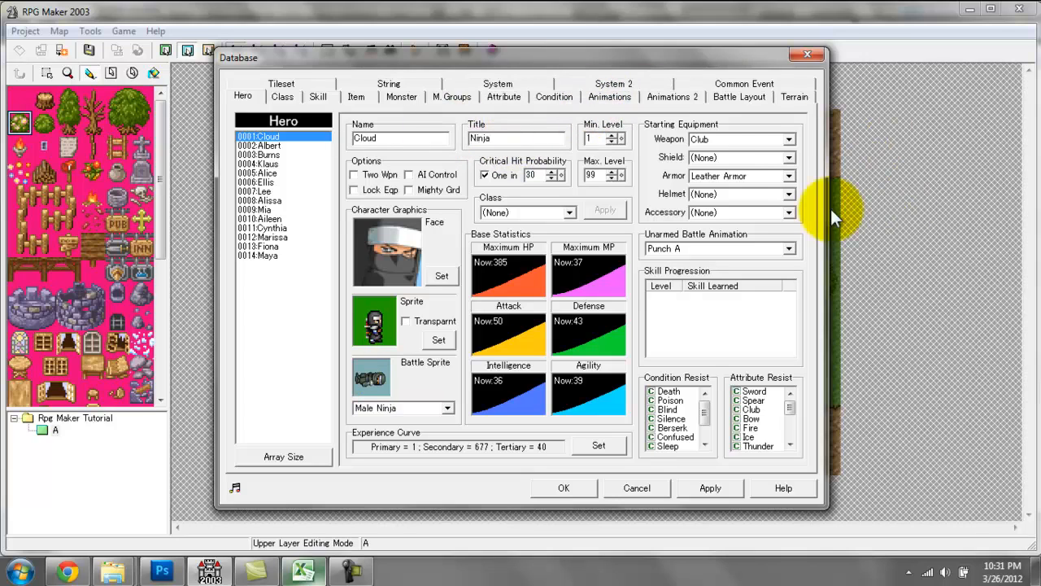
Look through the choices for Cloud's starting weapon, shield, armor, helmet and accessory and the unarmed battle animation.
{"action": "left_click", "coordinate": [735, 140]}
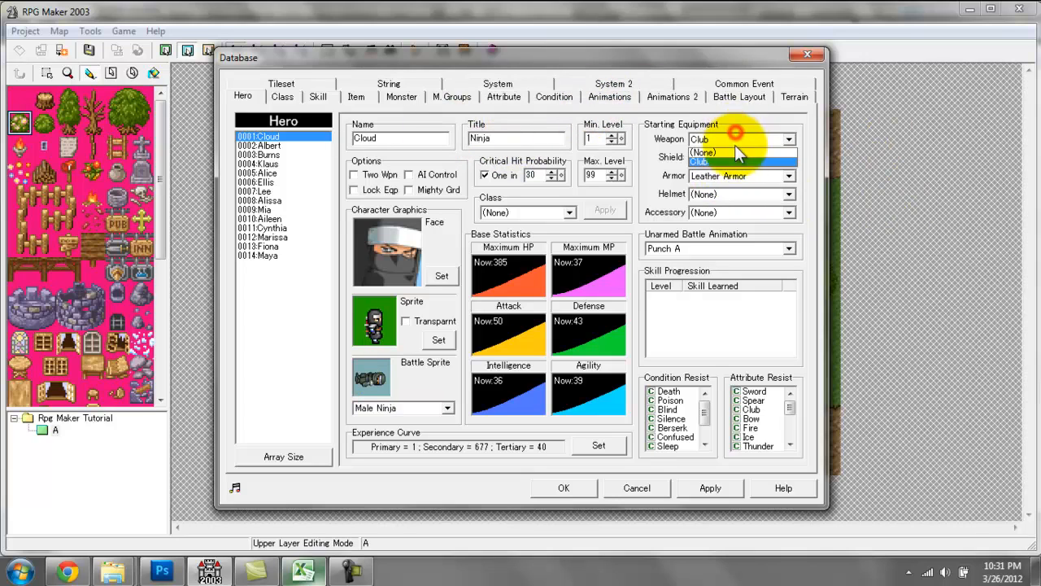
{"action": "left_click", "coordinate": [678, 128]}
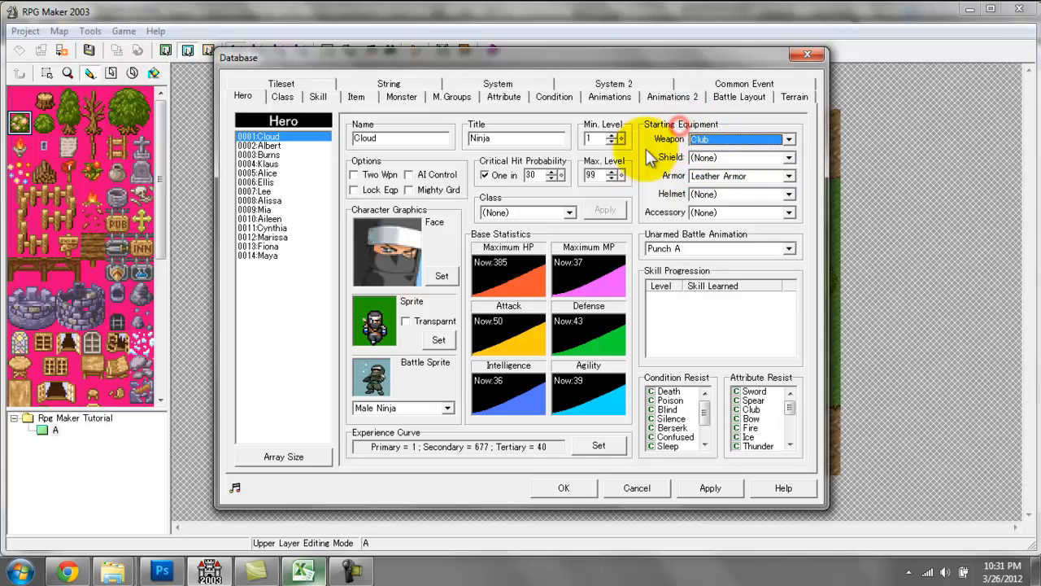
{"action": "left_click", "coordinate": [729, 162]}
{"action": "left_click", "coordinate": [729, 162]}
{"action": "left_click", "coordinate": [745, 177]}
{"action": "left_click", "coordinate": [744, 177]}
{"action": "left_click", "coordinate": [743, 189]}
{"action": "left_click", "coordinate": [743, 193]}
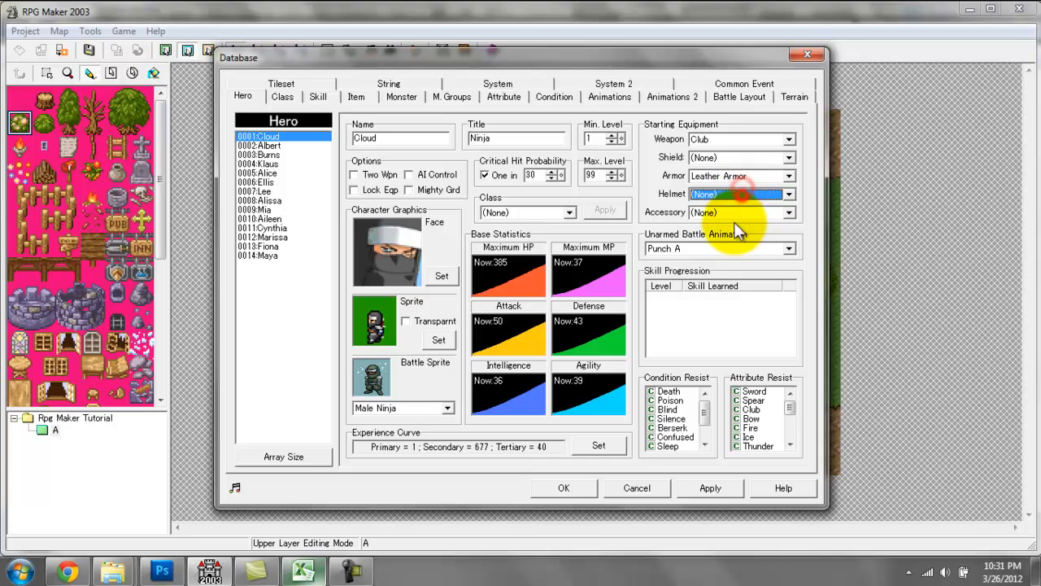
{"action": "left_click", "coordinate": [736, 218]}
{"action": "left_click", "coordinate": [735, 218]}
{"action": "left_click", "coordinate": [715, 249]}
{"action": "left_click", "coordinate": [715, 249]}
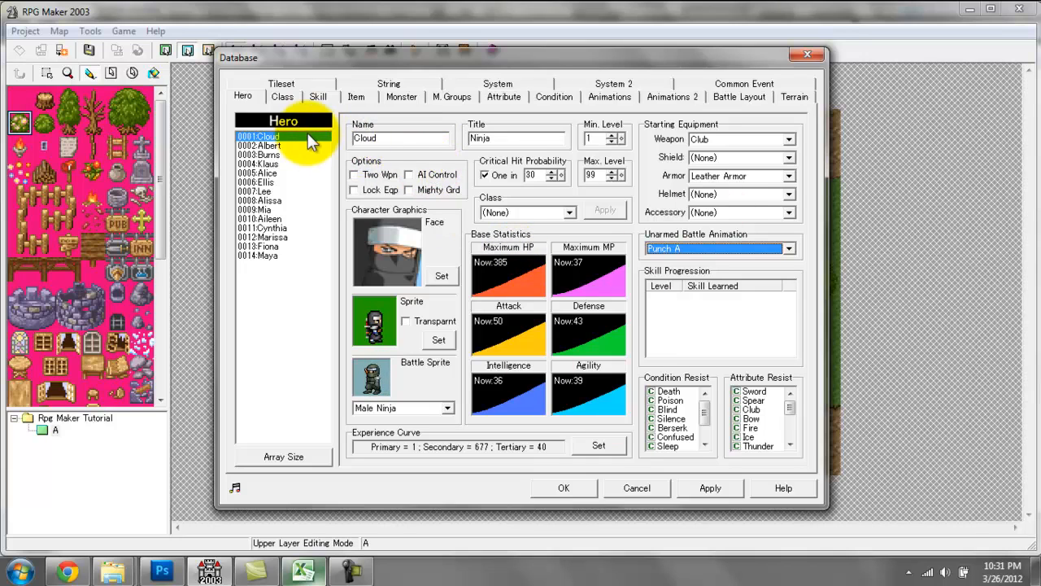
Look through the database's predefined classes, comparing their statistics, battle commands and skill progressions.
{"action": "left_click", "coordinate": [282, 96]}
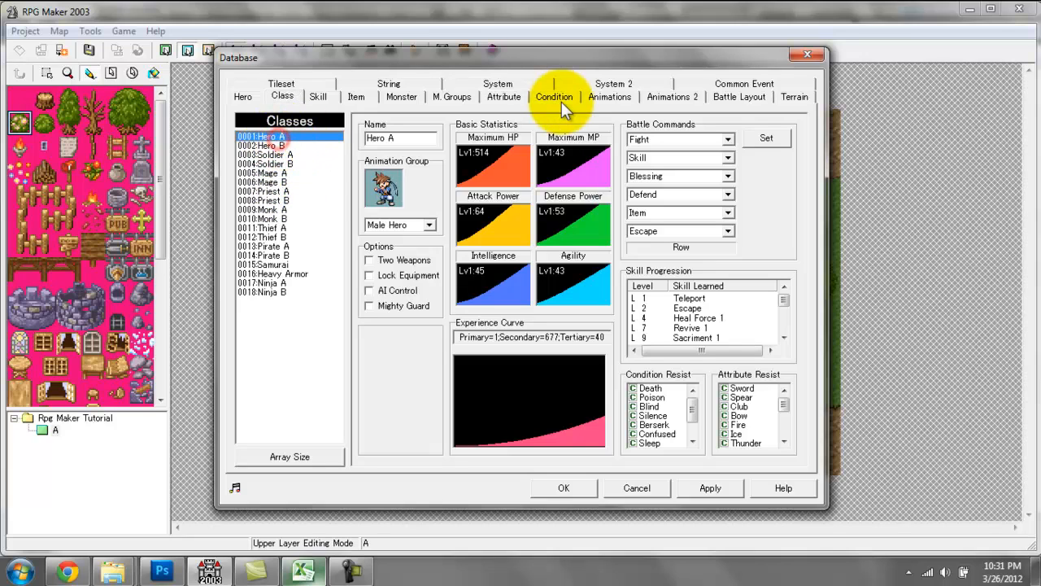
{"action": "key", "text": "Down"}
{"action": "key", "text": "Down"}
{"action": "key", "text": "Up"}
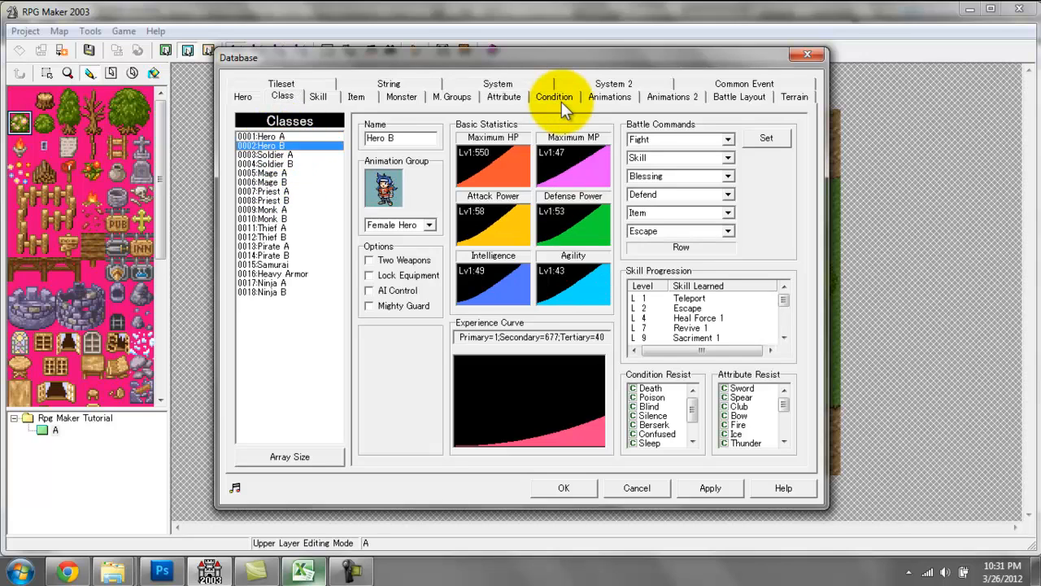
{"action": "key", "text": "Up"}
{"action": "key", "text": "Down"}
{"action": "key", "text": "Down"}
{"action": "key", "text": "Down"}
{"action": "key", "text": "Down"}
{"action": "key", "text": "Down"}
{"action": "key", "text": "Down"}
{"action": "key", "text": "Down"}
{"action": "key", "text": "Down"}
{"action": "key", "text": "Down"}
{"action": "key", "text": "Down"}
{"action": "key", "text": "Down"}
{"action": "key", "text": "Down"}
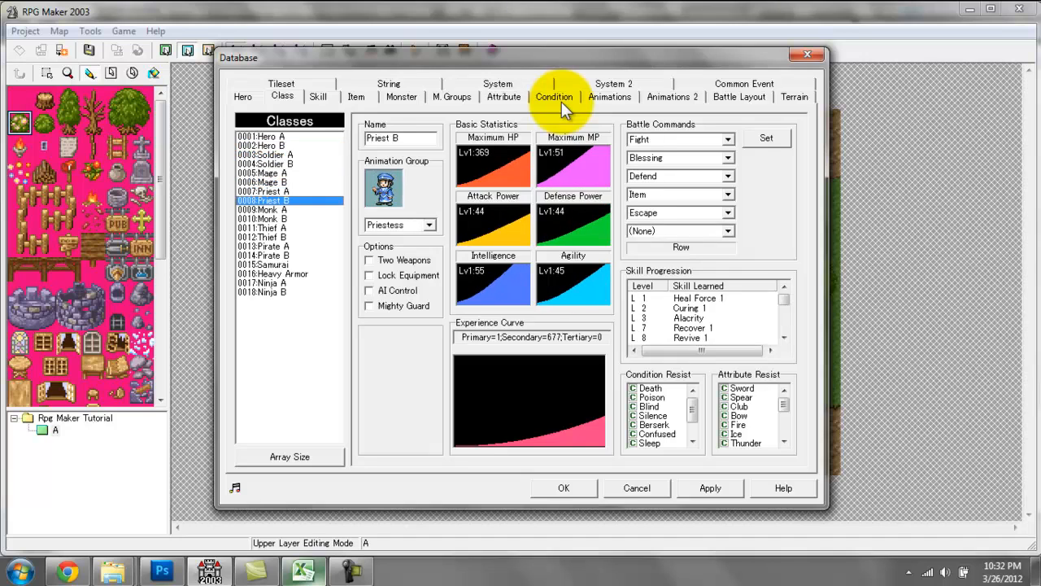
Open the Maximum HP progression of the Pirate A class and check the value at level 99.
{"action": "left_click", "coordinate": [502, 166]}
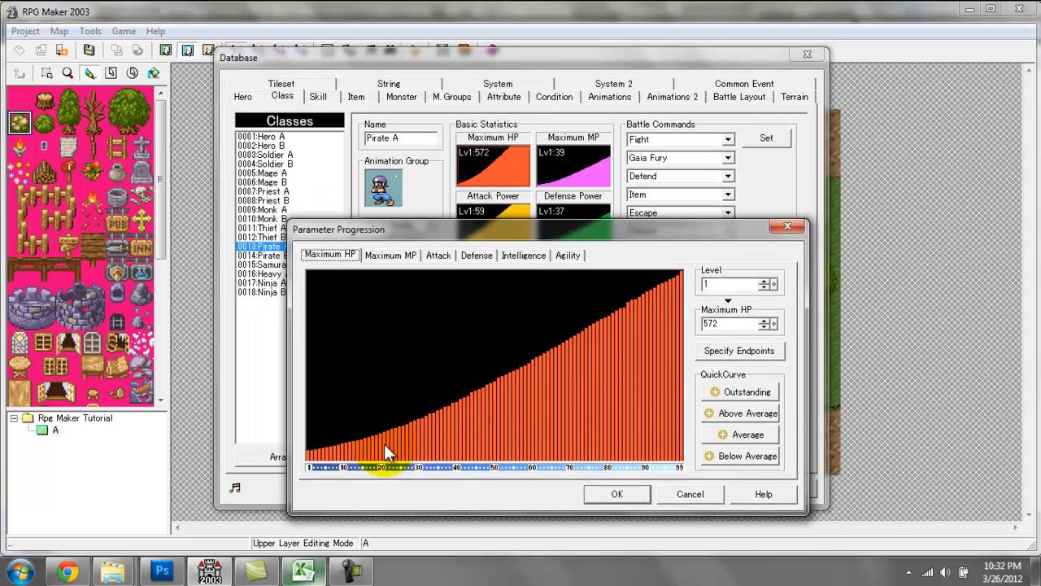
{"action": "left_click", "coordinate": [722, 283]}
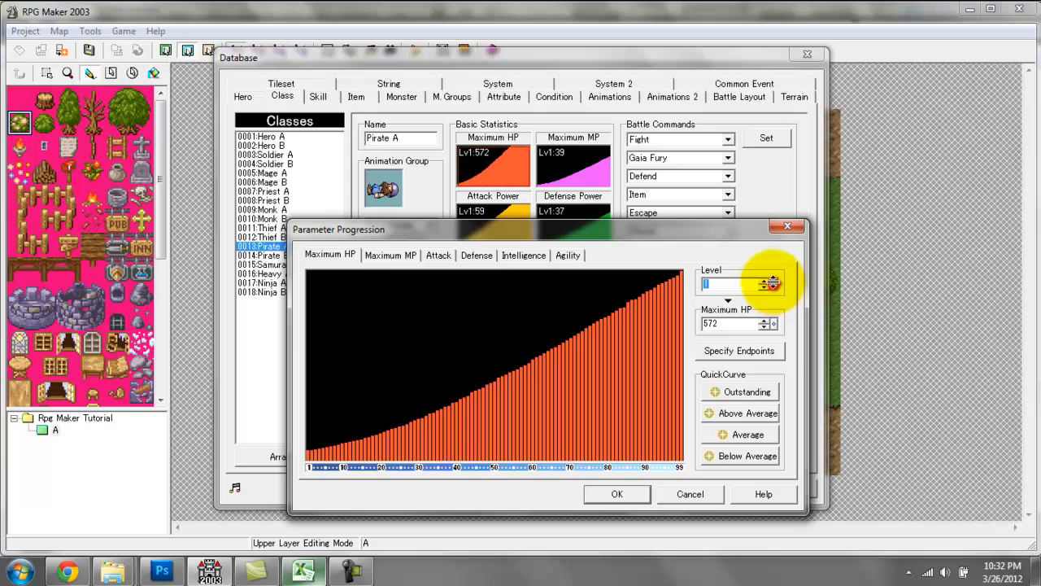
{"action": "left_click_drag", "start_coordinate": [773, 283], "coordinate": [777, 90]}
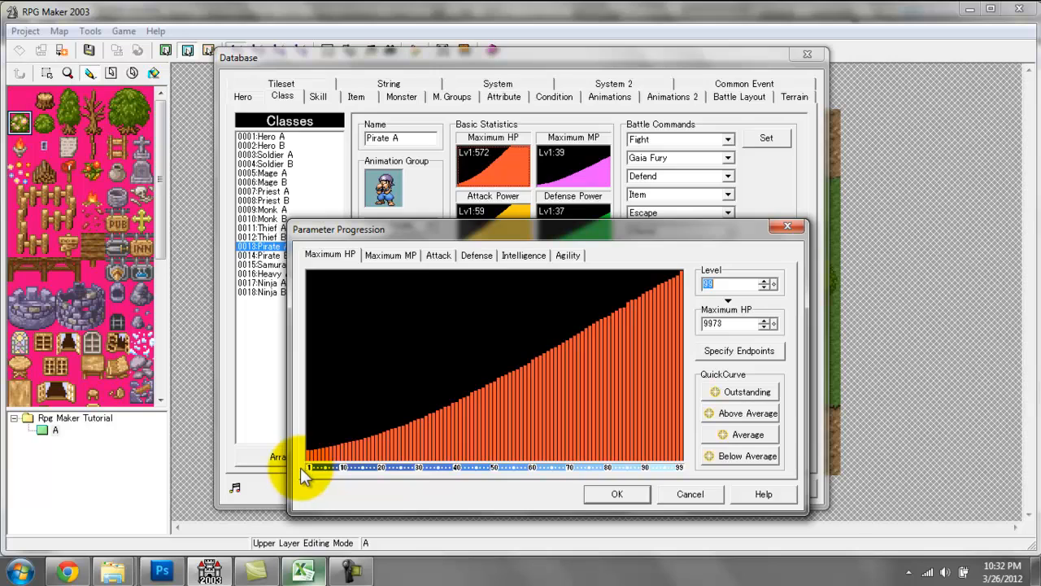
Try redrawing Pirate A's Maximum HP curve freehand, descending from about 9800 at level 1 to about 560 at level 99.
{"action": "mouse_move", "coordinate": [306, 452]}
{"action": "left_mouse_down"}
{"action": "mouse_move", "coordinate": [318, 331]}
{"action": "mouse_move", "coordinate": [355, 304]}
{"action": "left_mouse_up"}
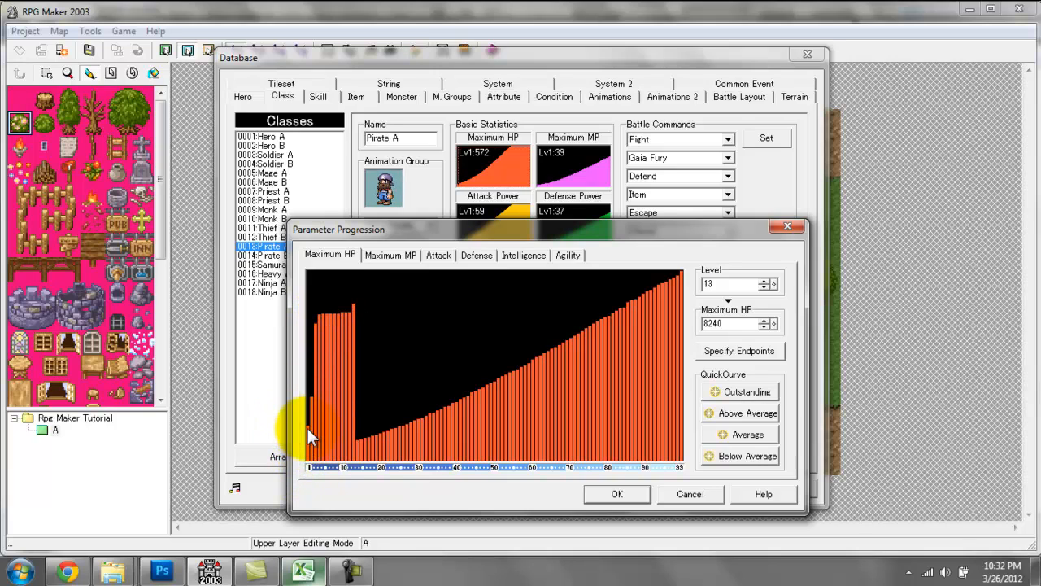
{"action": "mouse_move", "coordinate": [308, 429]}
{"action": "left_mouse_down"}
{"action": "mouse_move", "coordinate": [317, 342]}
{"action": "mouse_move", "coordinate": [309, 277]}
{"action": "mouse_move", "coordinate": [521, 421]}
{"action": "mouse_move", "coordinate": [692, 444]}
{"action": "mouse_move", "coordinate": [704, 454]}
{"action": "mouse_move", "coordinate": [675, 482]}
{"action": "left_mouse_up"}
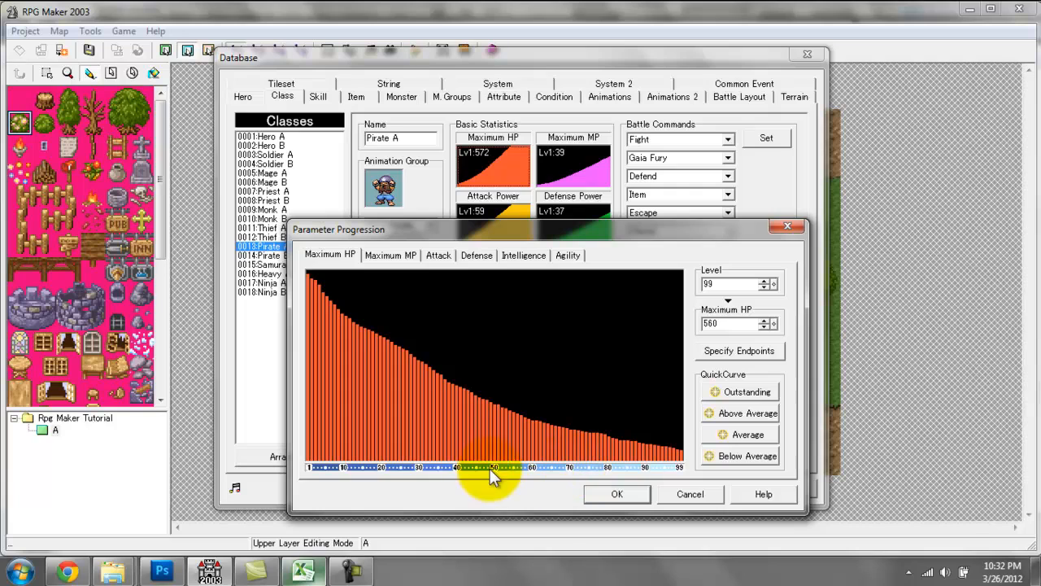
{"action": "left_click", "coordinate": [774, 284]}
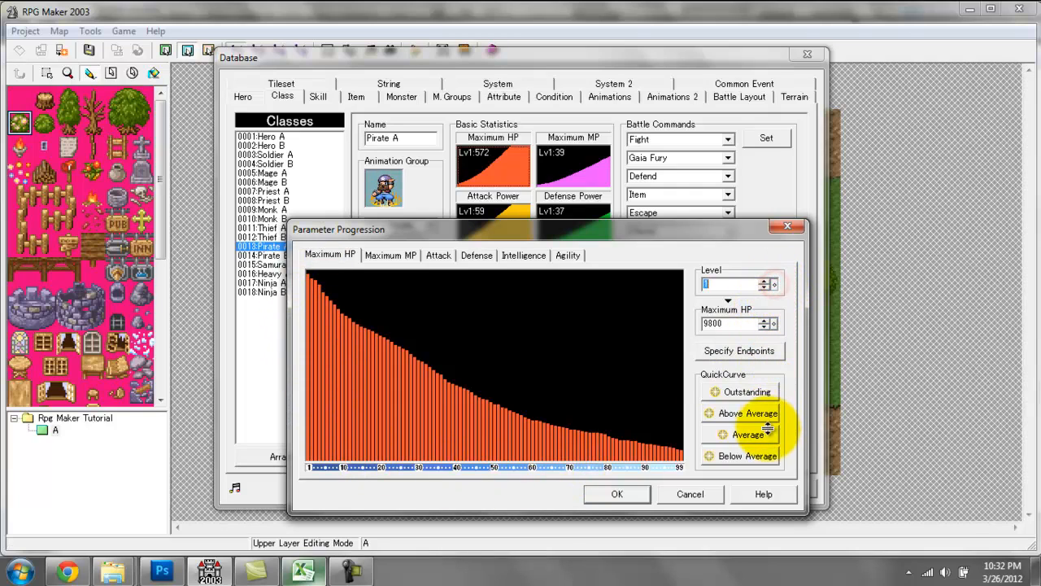
{"action": "left_click", "coordinate": [775, 284]}
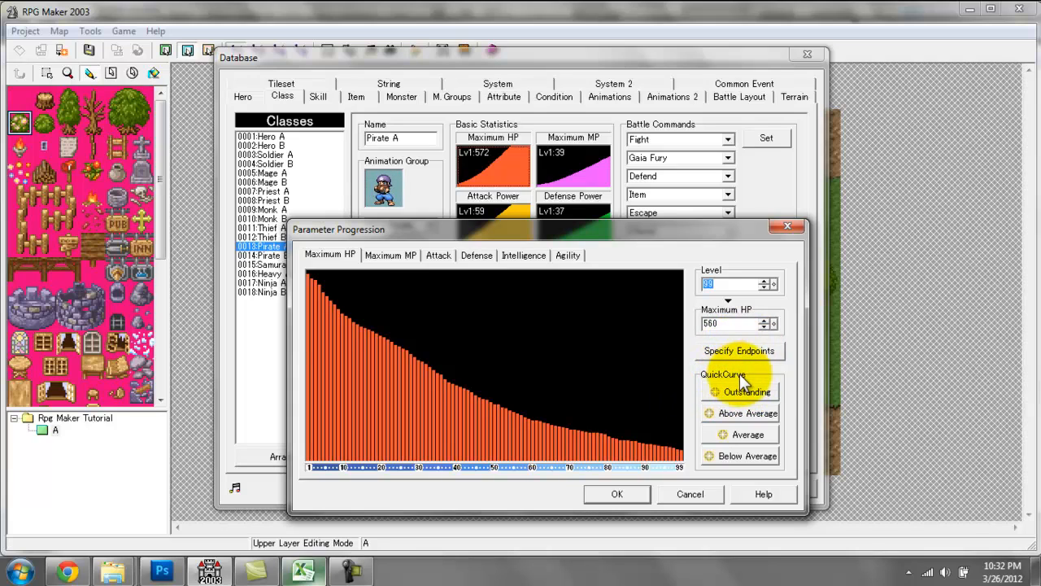
Try the Below Average, Average, Above Average and Outstanding quick curves on Pirate A's Maximum HP, then discard the changes.
{"action": "left_click", "coordinate": [732, 461]}
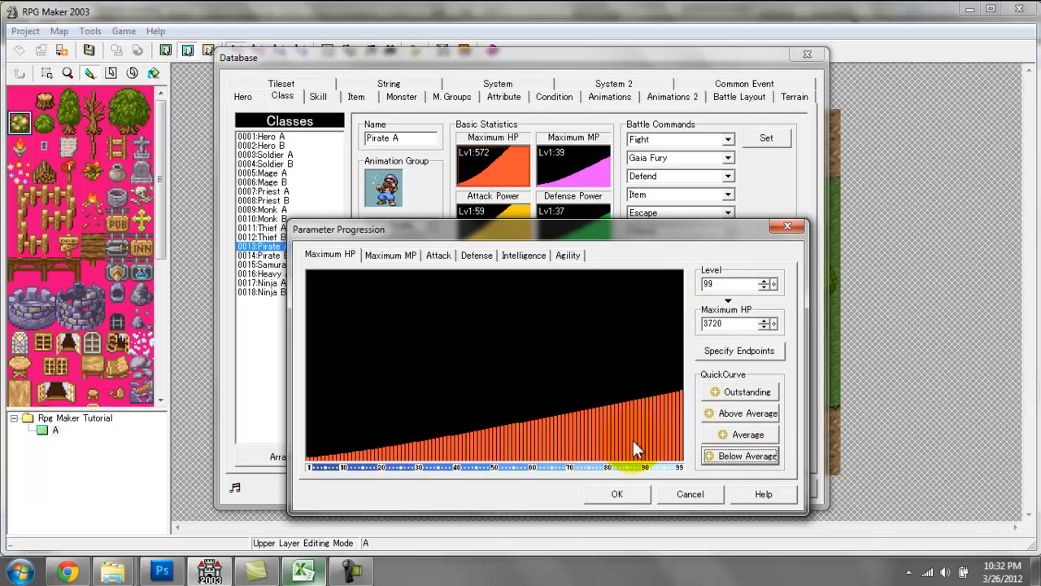
{"action": "left_click", "coordinate": [751, 436]}
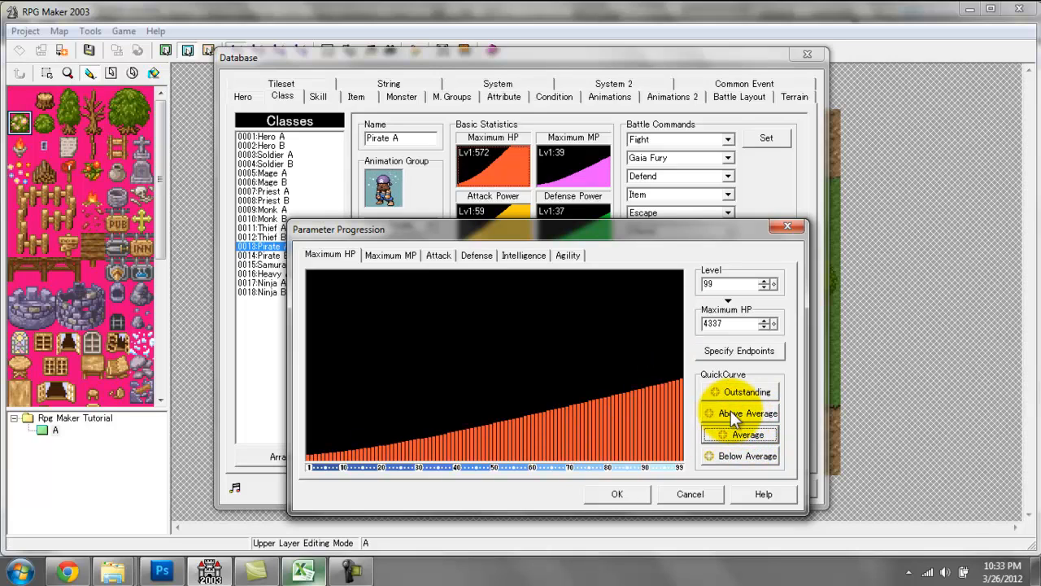
{"action": "left_click", "coordinate": [730, 413]}
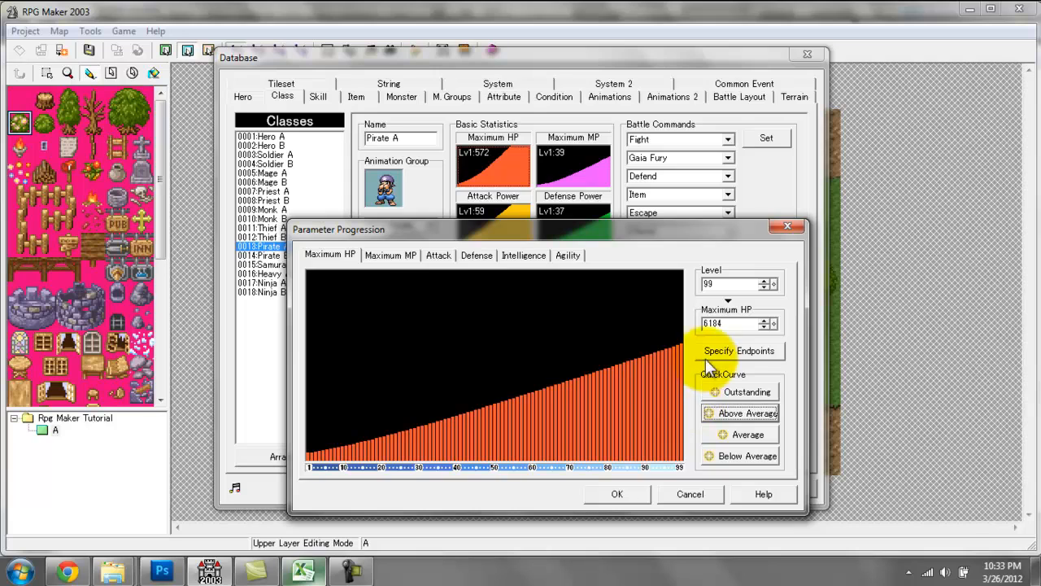
{"action": "left_click", "coordinate": [746, 393]}
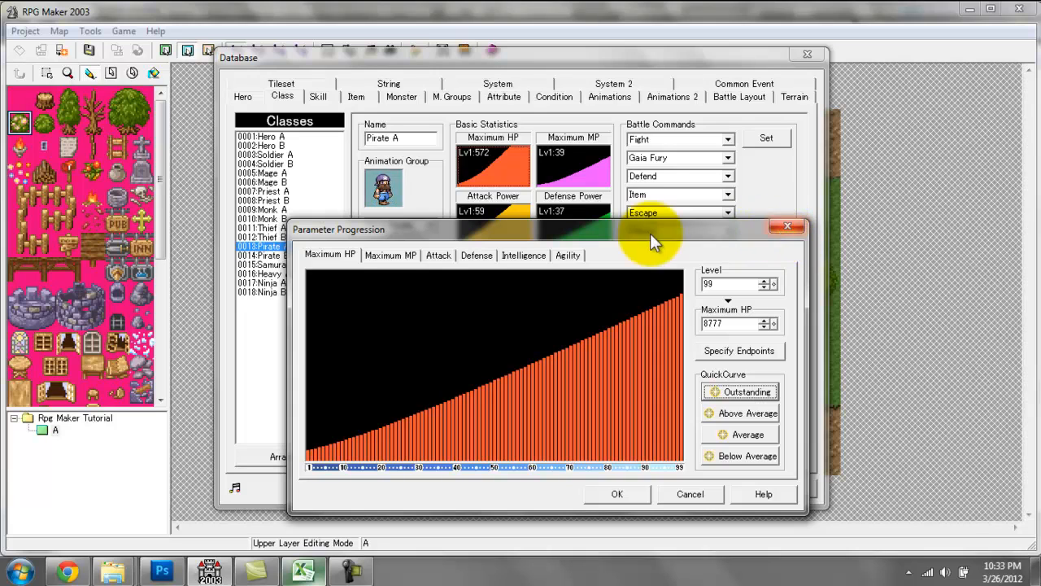
{"action": "left_click", "coordinate": [783, 227]}
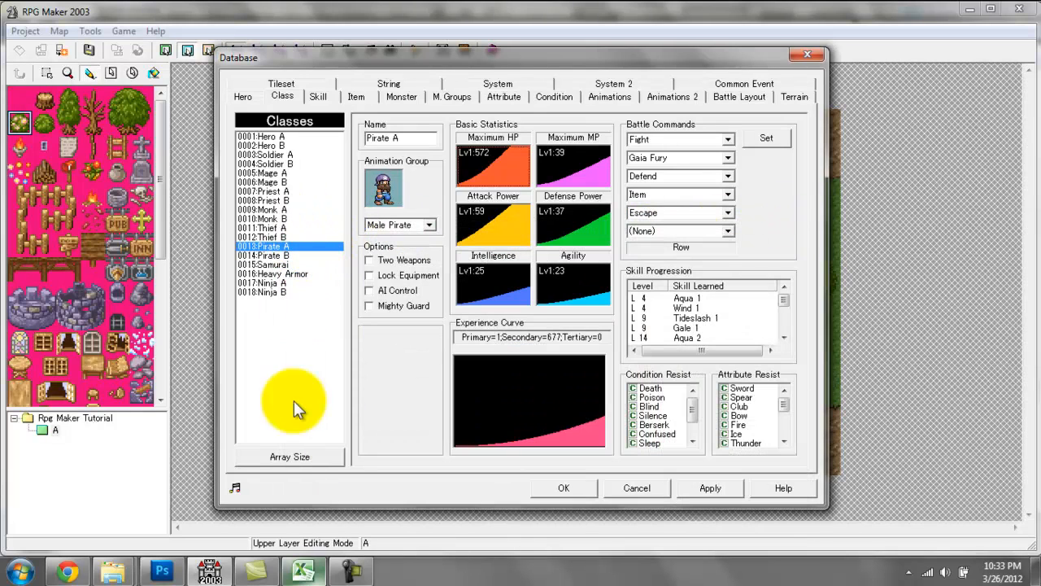
Increase the array size of the class list to 19.
{"action": "left_click", "coordinate": [291, 458]}
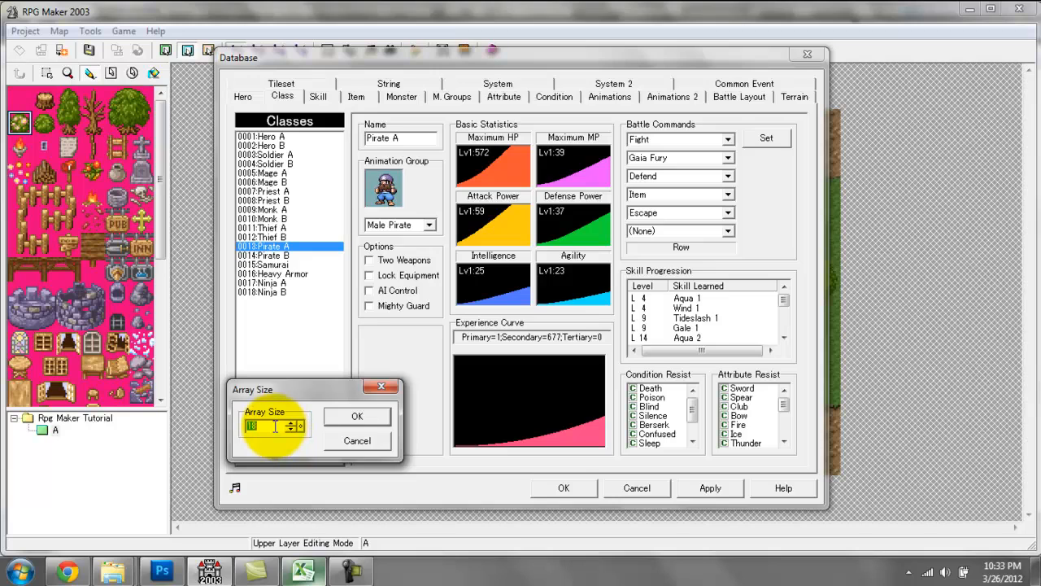
{"action": "left_click", "coordinate": [290, 423]}
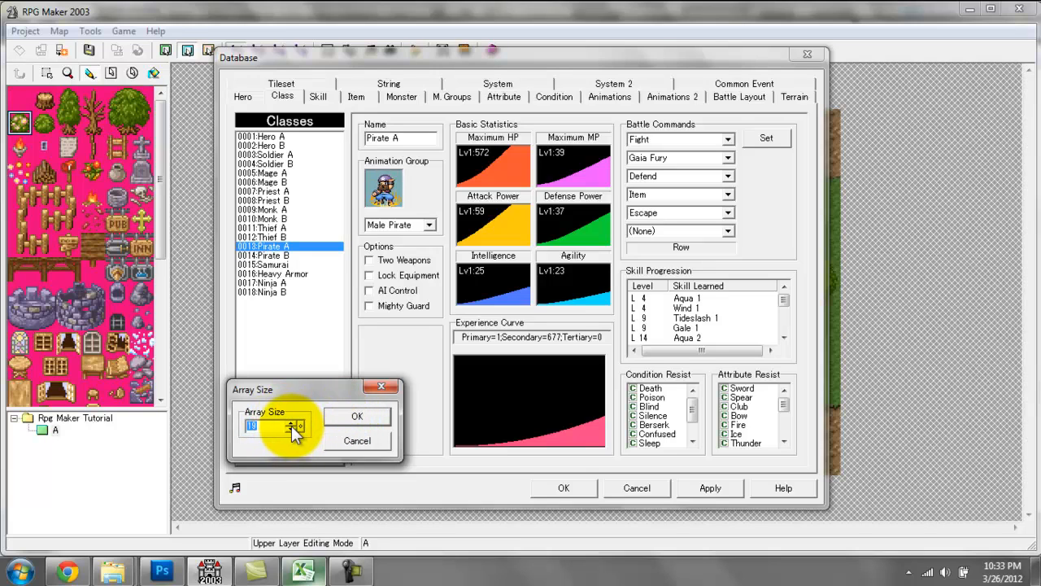
{"action": "left_click", "coordinate": [351, 416]}
Name the empty class 0019 Ninja Cloud.
{"action": "left_click", "coordinate": [275, 292]}
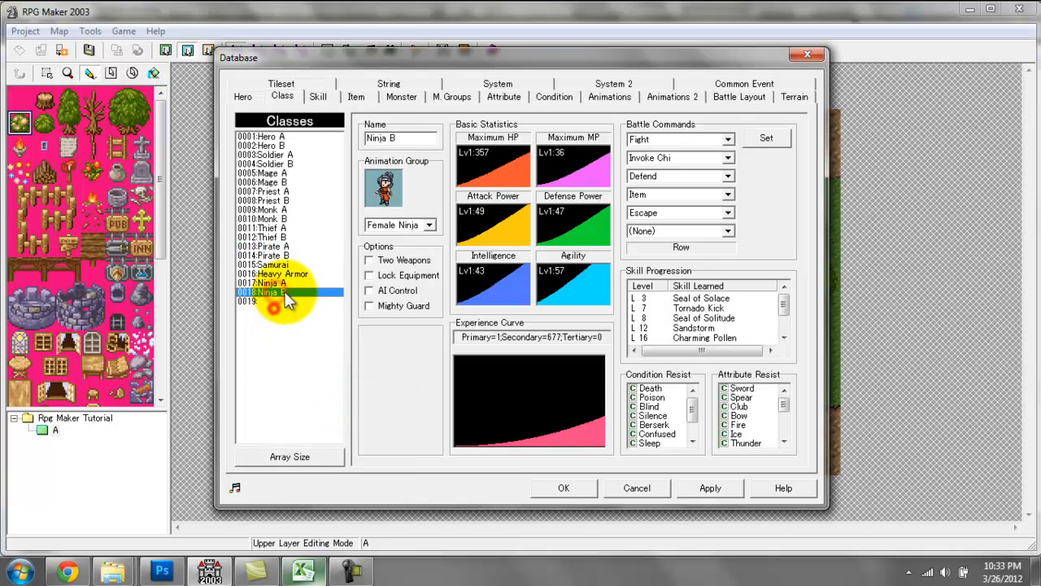
{"action": "left_click", "coordinate": [277, 301]}
{"action": "left_click", "coordinate": [385, 137]}
{"action": "type", "text": "N"}
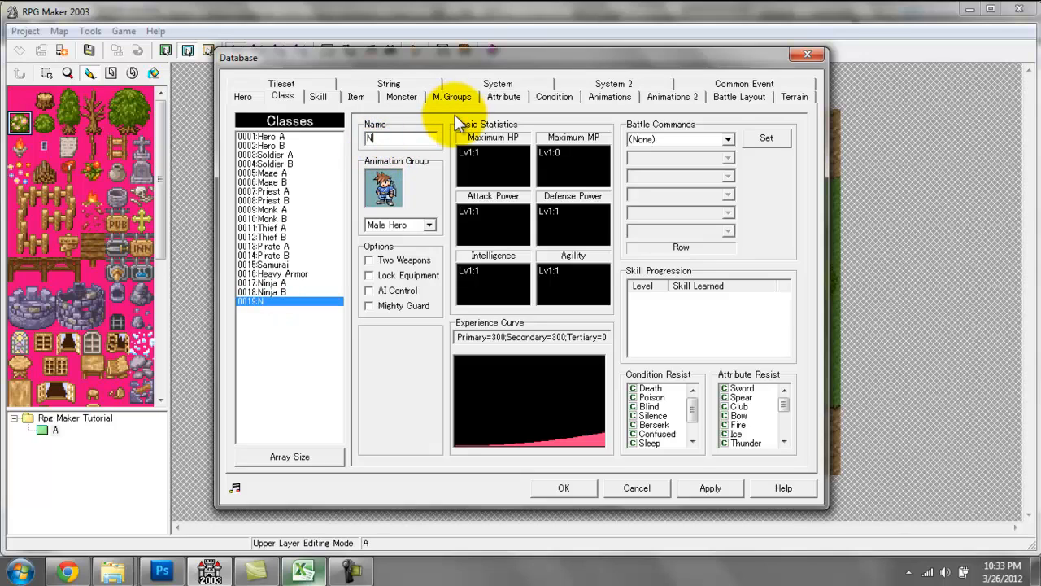
{"action": "type", "text": "inja Clou"}
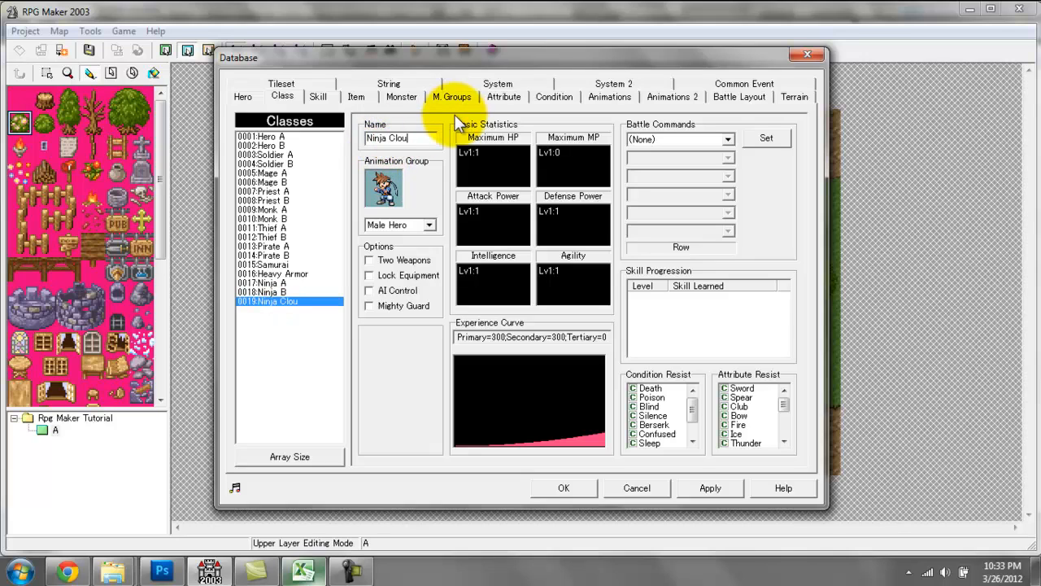
{"action": "type", "text": "d"}
Give the Ninja Cloud class an Above Average quick curve for Maximum HP.
{"action": "left_click", "coordinate": [484, 163]}
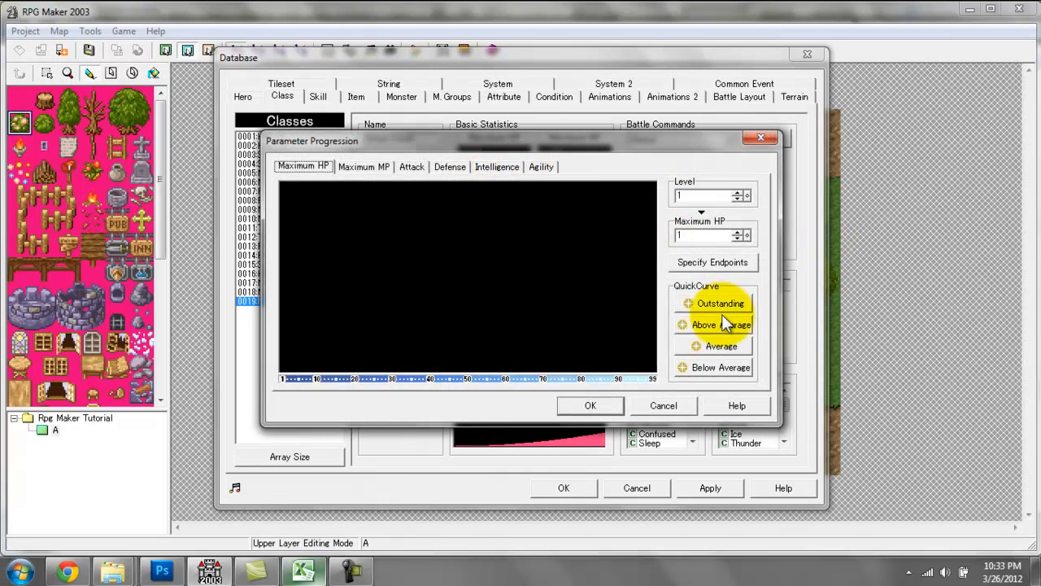
{"action": "left_click_drag", "start_coordinate": [622, 140], "coordinate": [634, 182]}
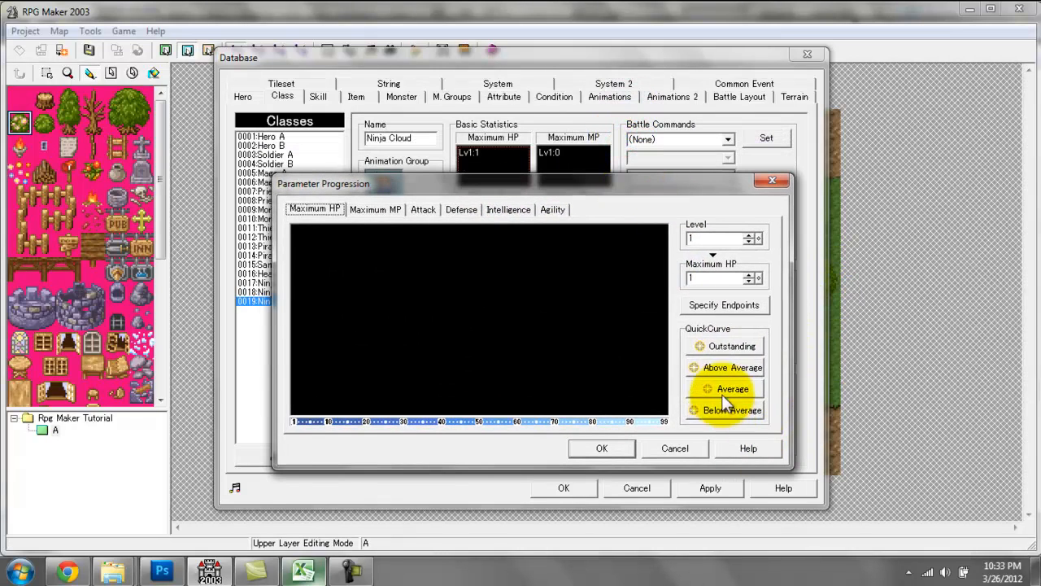
{"action": "left_click", "coordinate": [505, 171]}
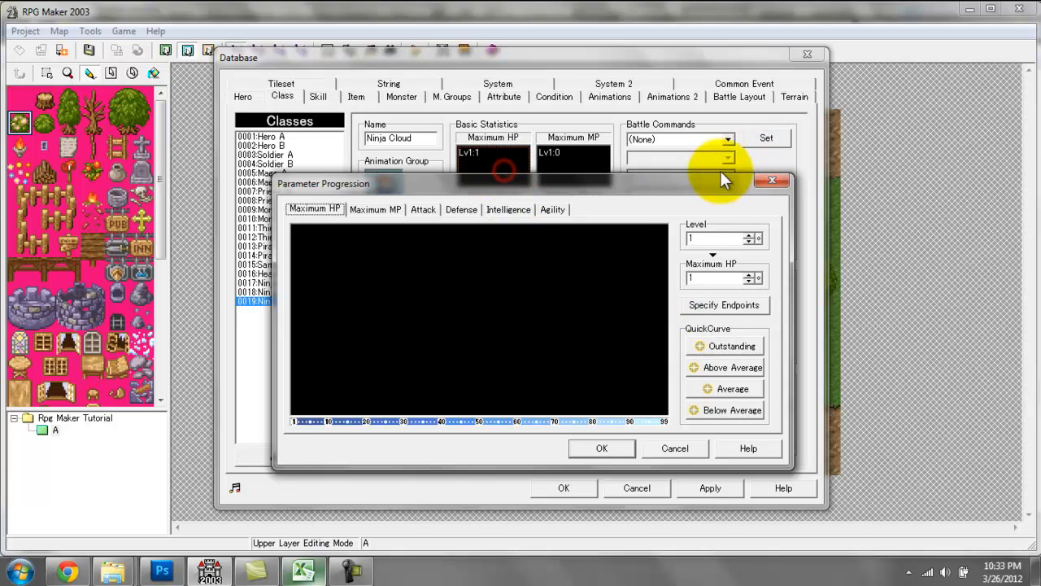
{"action": "left_click_drag", "start_coordinate": [595, 189], "coordinate": [609, 189]}
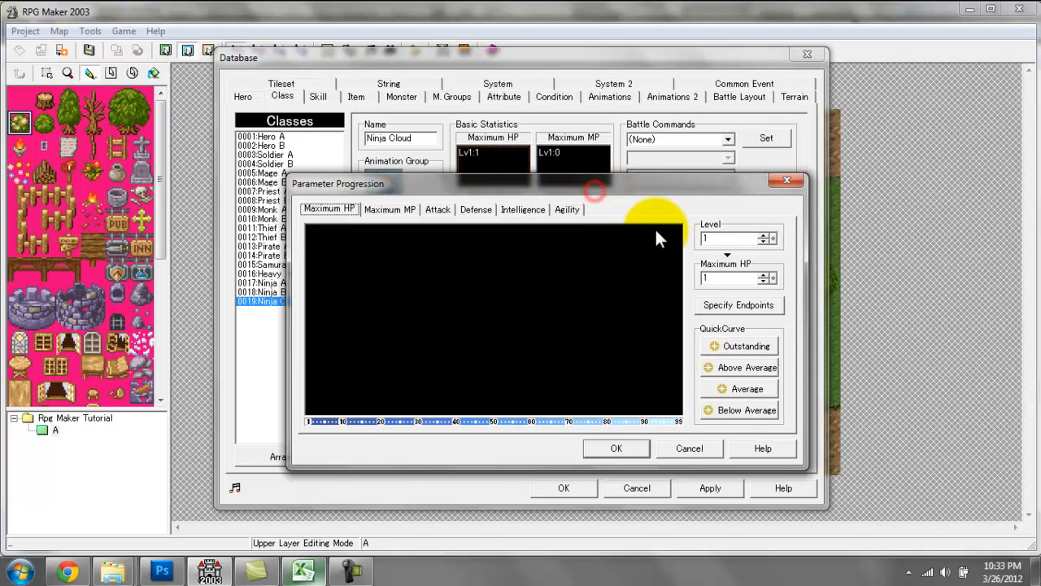
{"action": "left_click", "coordinate": [753, 368]}
{"action": "left_click", "coordinate": [623, 451]}
Give Ninja Cloud an Outstanding quick curve for Maximum MP and an Above Average one for Attack.
{"action": "left_click", "coordinate": [593, 157]}
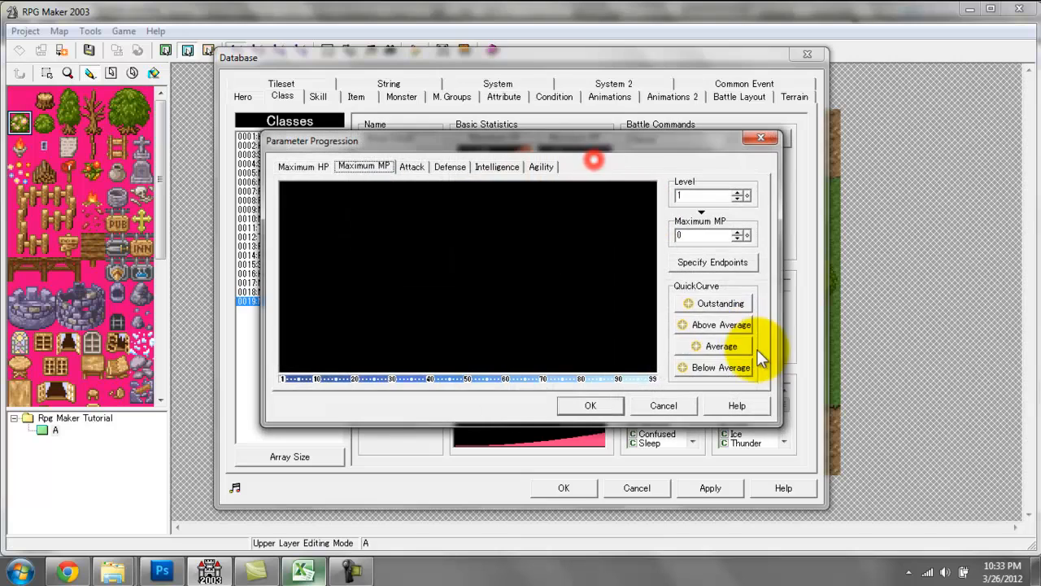
{"action": "left_click", "coordinate": [724, 302]}
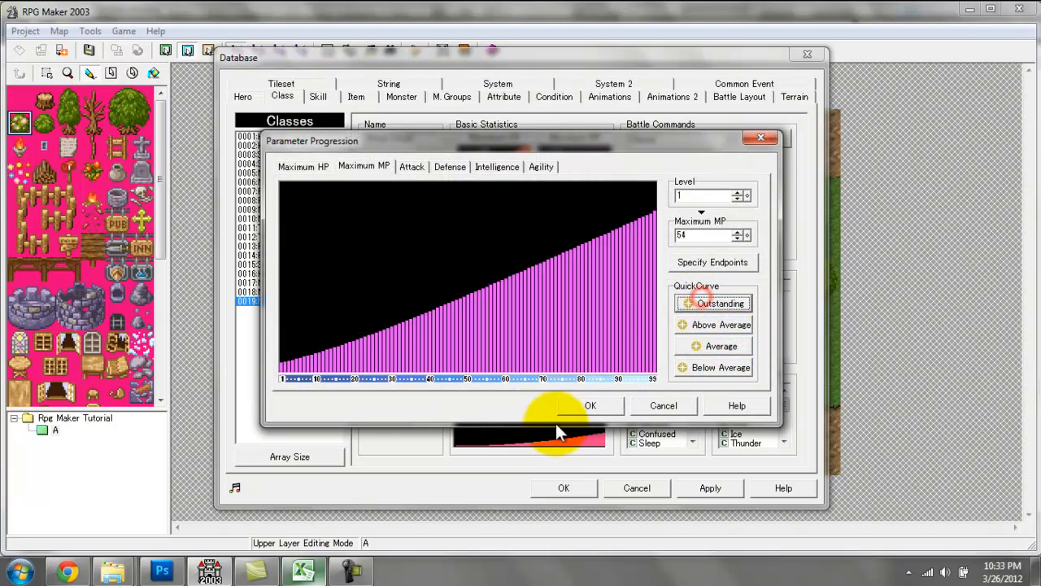
{"action": "left_click", "coordinate": [581, 404]}
{"action": "left_click", "coordinate": [507, 232]}
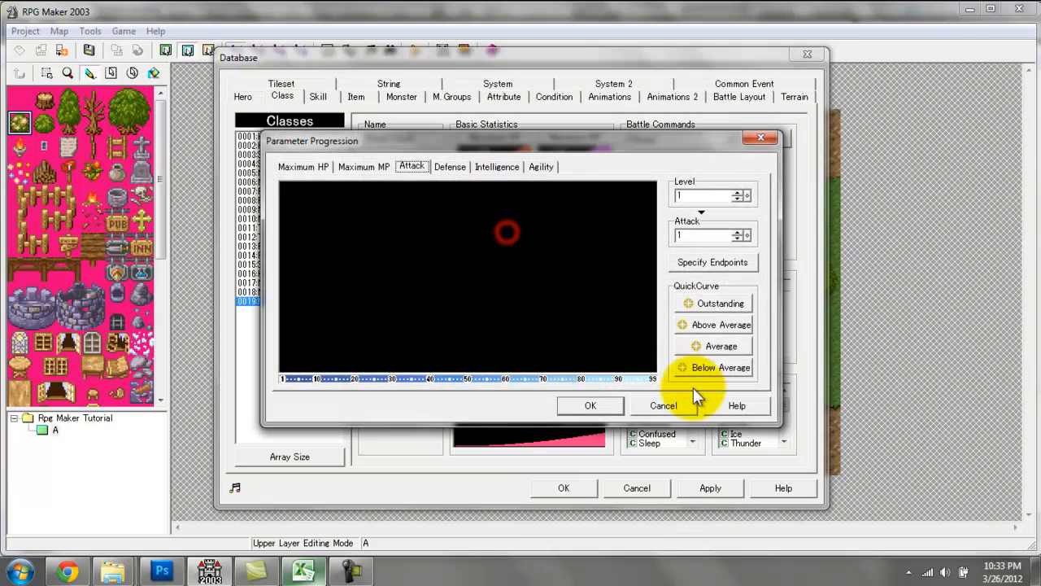
{"action": "left_click", "coordinate": [731, 323]}
{"action": "left_click", "coordinate": [599, 400]}
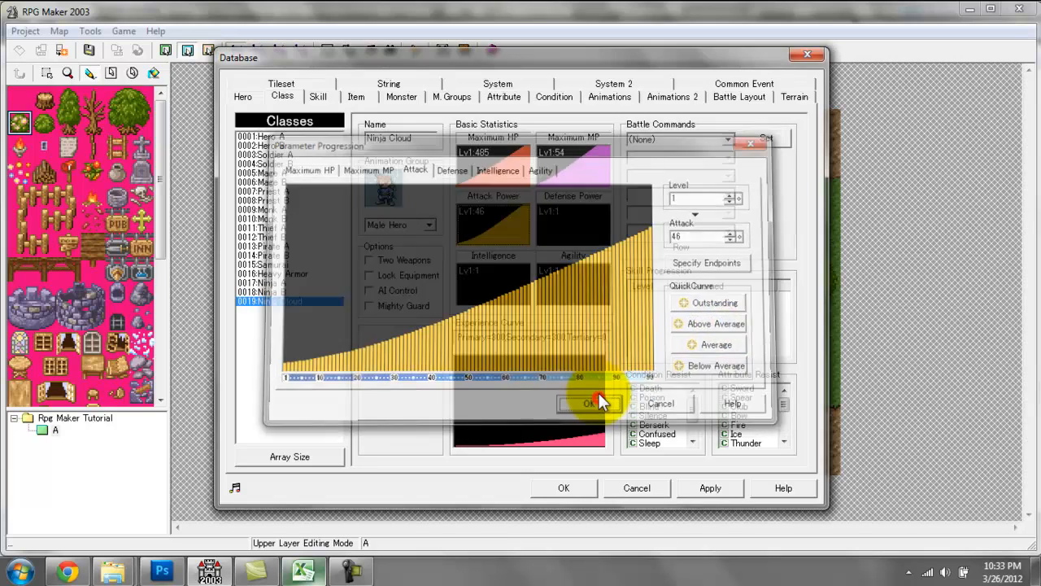
Give Ninja Cloud an Average quick curve for Defense and an Above Average one for Intelligence.
{"action": "left_click", "coordinate": [573, 229]}
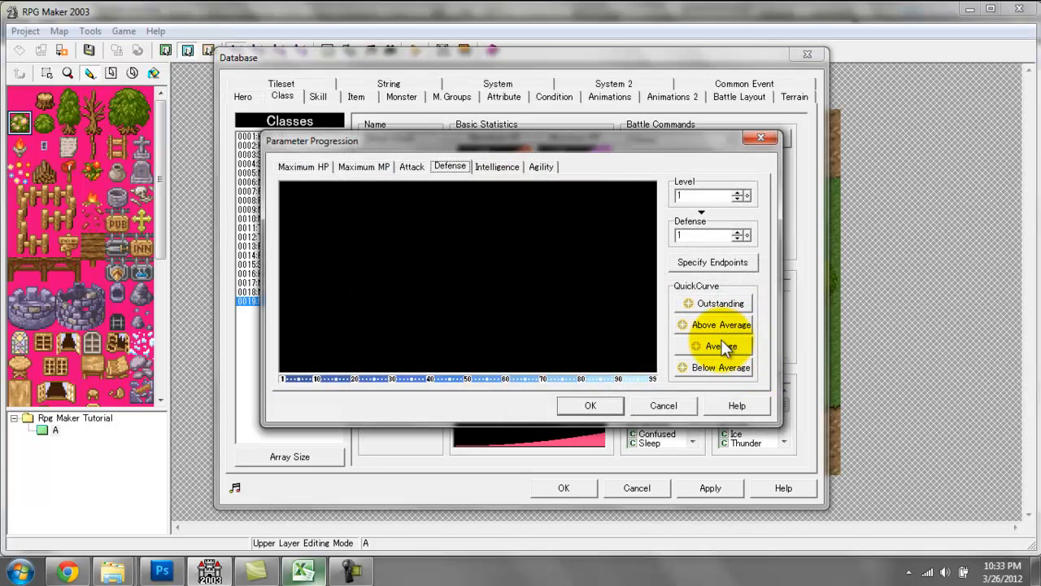
{"action": "left_click", "coordinate": [721, 347]}
{"action": "left_click", "coordinate": [575, 400]}
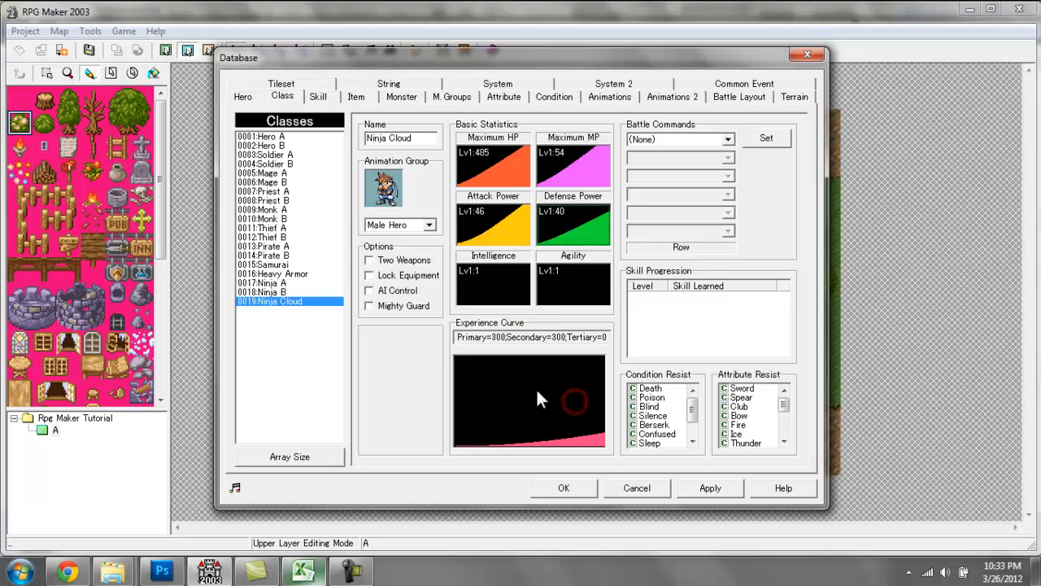
{"action": "left_click", "coordinate": [508, 274]}
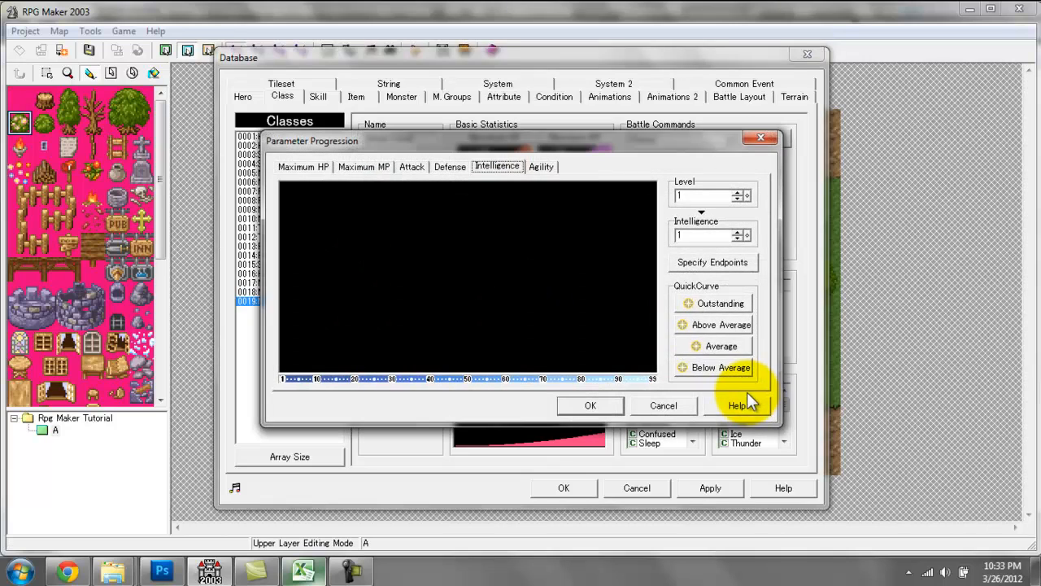
{"action": "left_click", "coordinate": [714, 320]}
{"action": "left_click", "coordinate": [563, 403]}
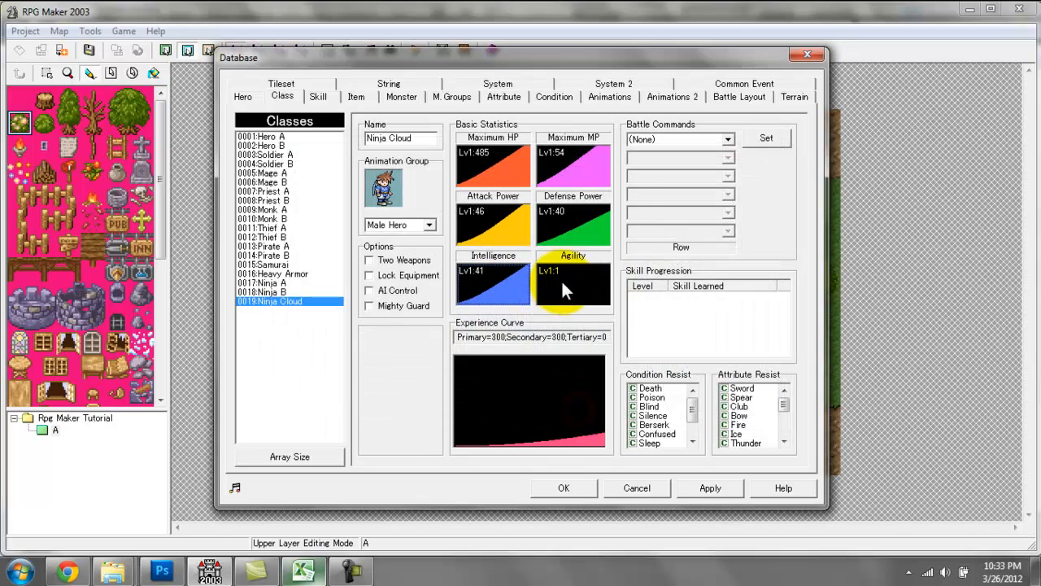
Apply the Outstanding quick curve to Ninja Cloud's Agility.
{"action": "left_click", "coordinate": [562, 278]}
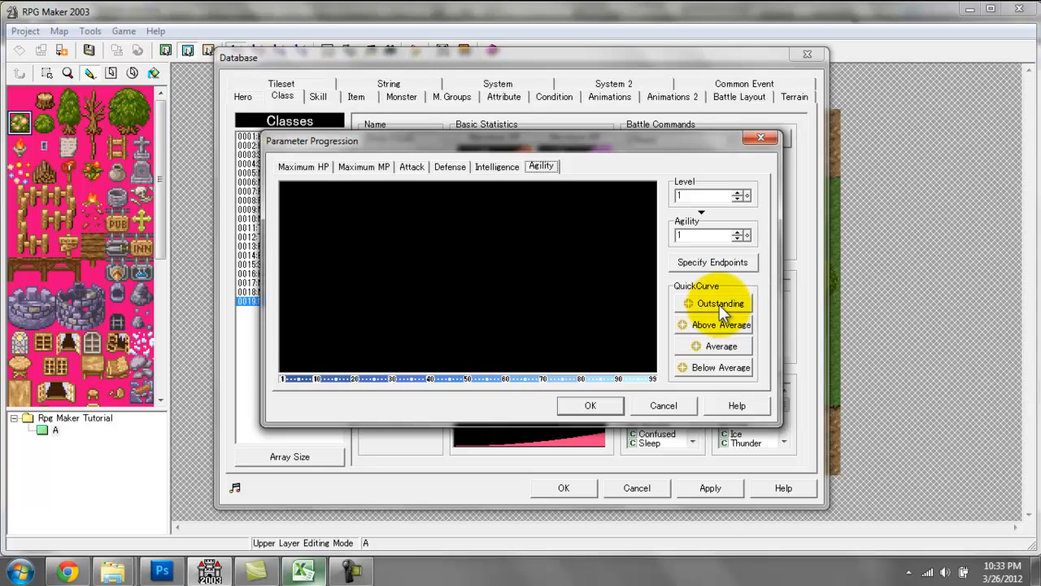
{"action": "left_click", "coordinate": [719, 303]}
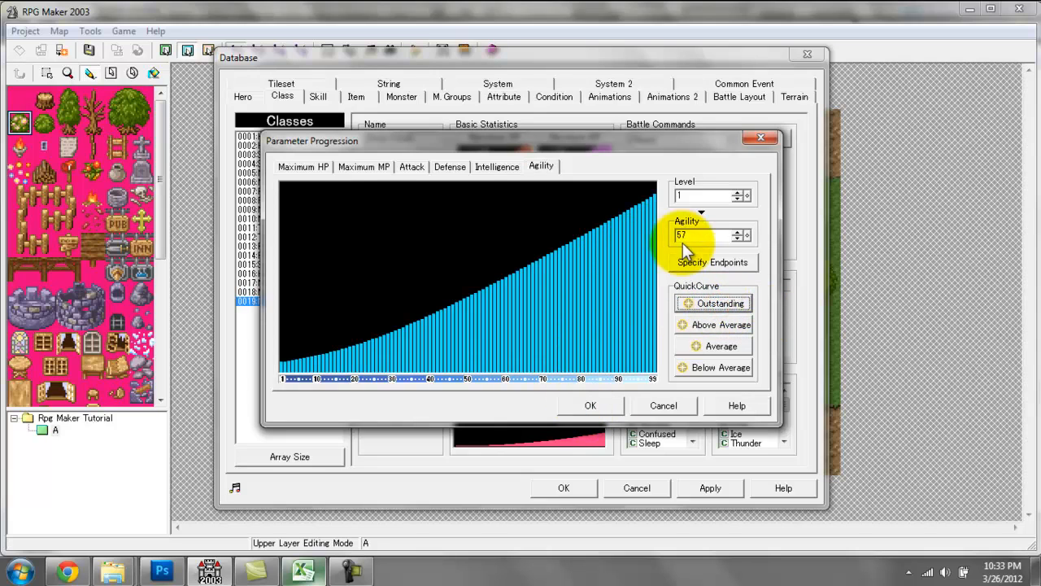
{"action": "left_click", "coordinate": [566, 408]}
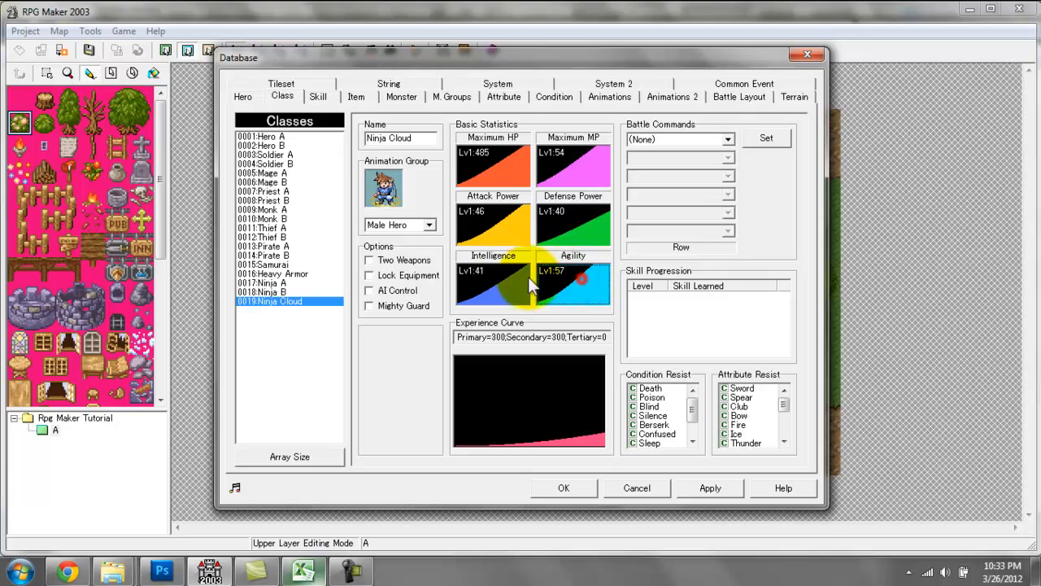
Review Ninja Cloud's progression curves for Maximum MP, Agility, Intelligence, Defense and Attack.
{"action": "left_click", "coordinate": [563, 160]}
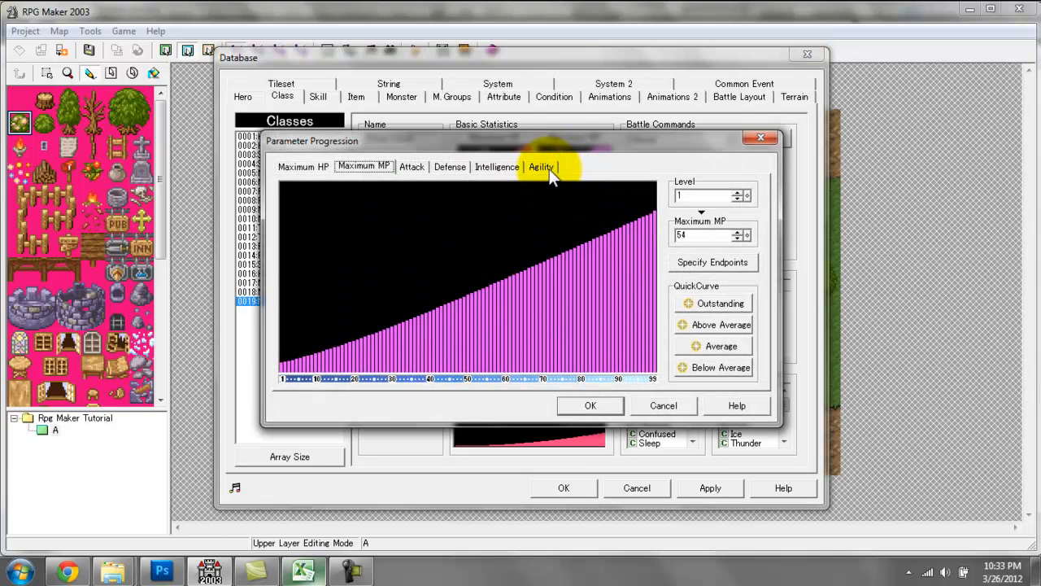
{"action": "left_click", "coordinate": [542, 166]}
{"action": "left_click", "coordinate": [496, 167]}
{"action": "left_click", "coordinate": [443, 167]}
{"action": "left_click", "coordinate": [411, 167]}
{"action": "left_click", "coordinate": [358, 166]}
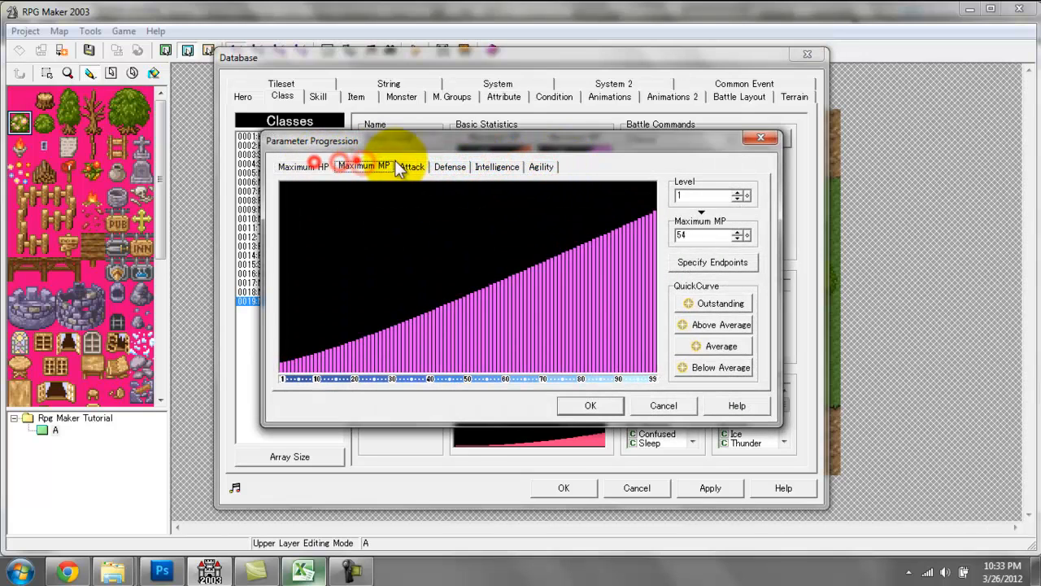
{"action": "left_click", "coordinate": [542, 167]}
{"action": "left_click", "coordinate": [450, 167]}
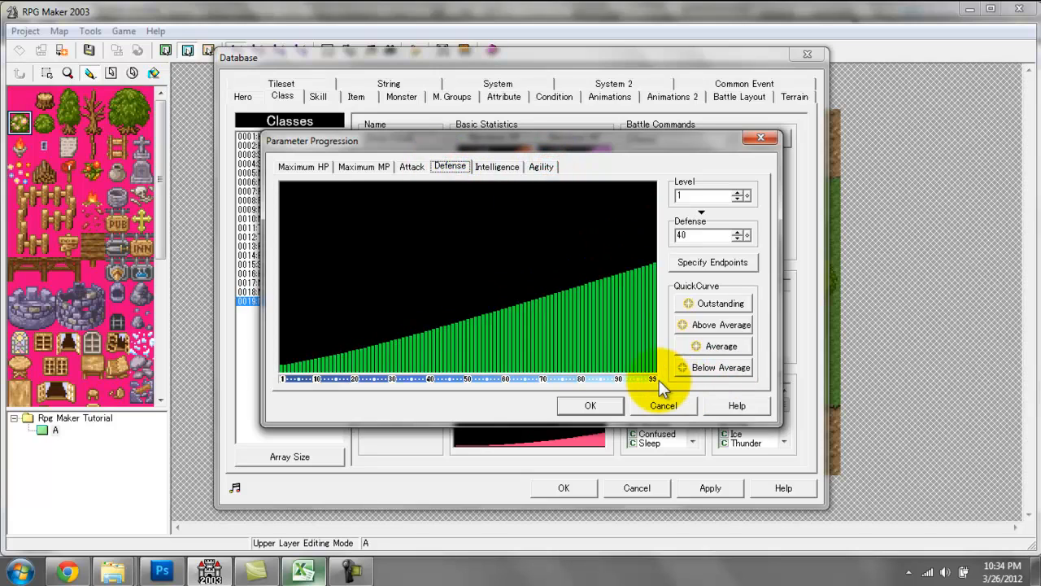
{"action": "left_click", "coordinate": [570, 405]}
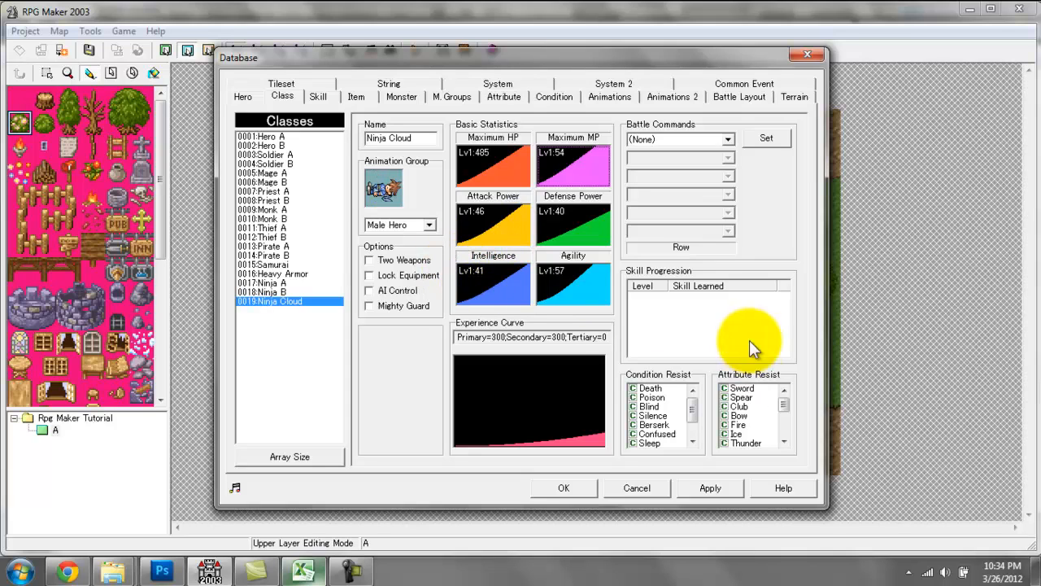
Add Venom to Ninja Cloud's skill progression, learned at level 1.
{"action": "left_click", "coordinate": [640, 299]}
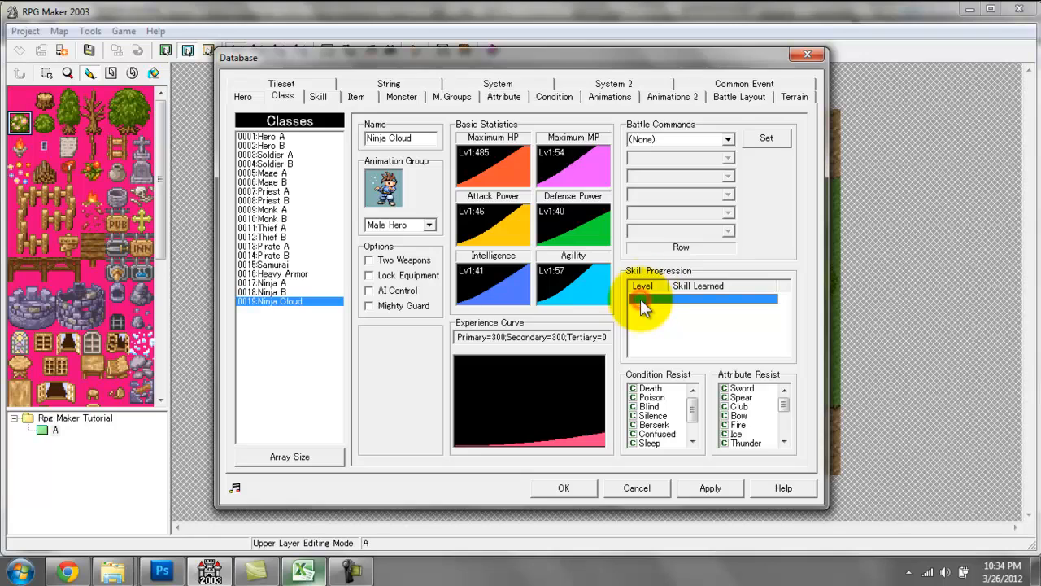
{"action": "double_click", "coordinate": [651, 294]}
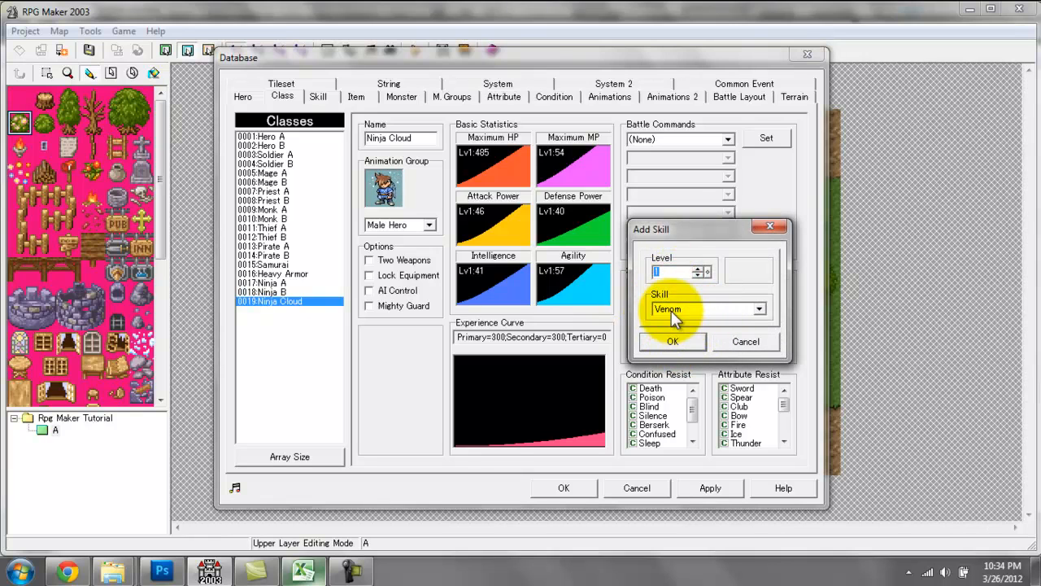
{"action": "left_click", "coordinate": [672, 342]}
Look through the available skills and add Paralyze to Ninja Cloud's skill progression, learned at level 5.
{"action": "double_click", "coordinate": [650, 314]}
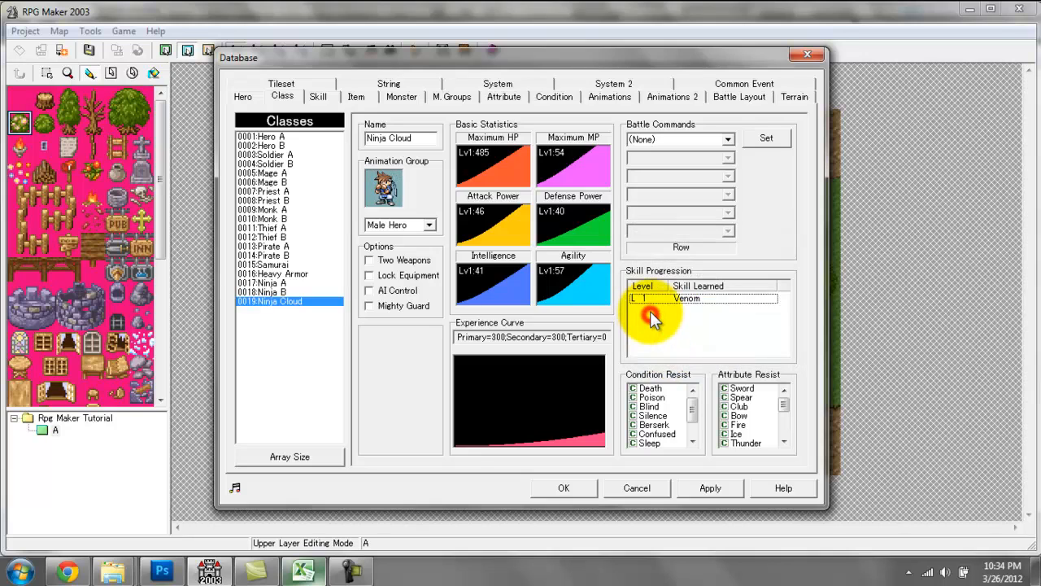
{"action": "left_click", "coordinate": [666, 271]}
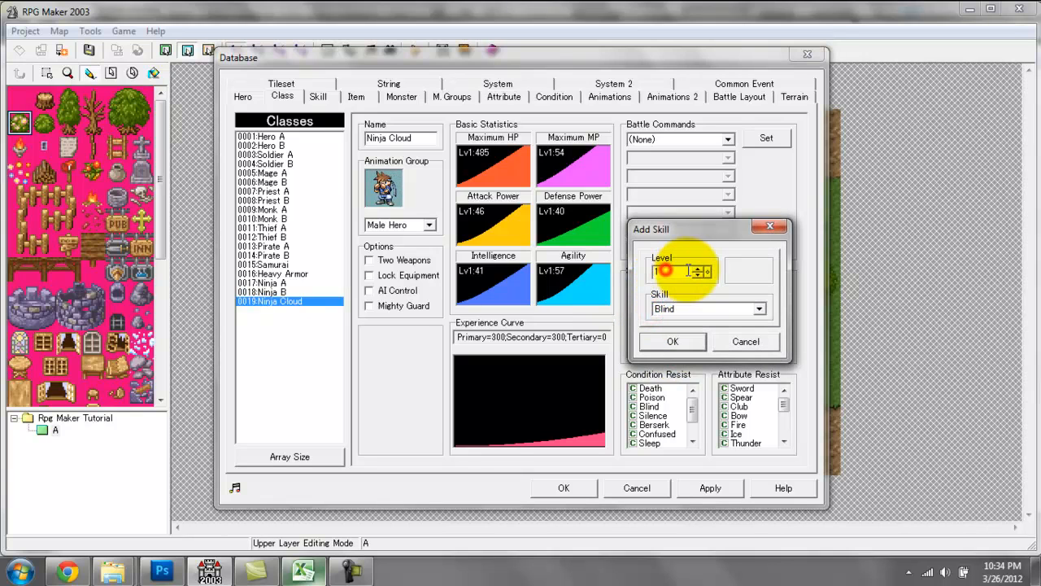
{"action": "left_click", "coordinate": [702, 311]}
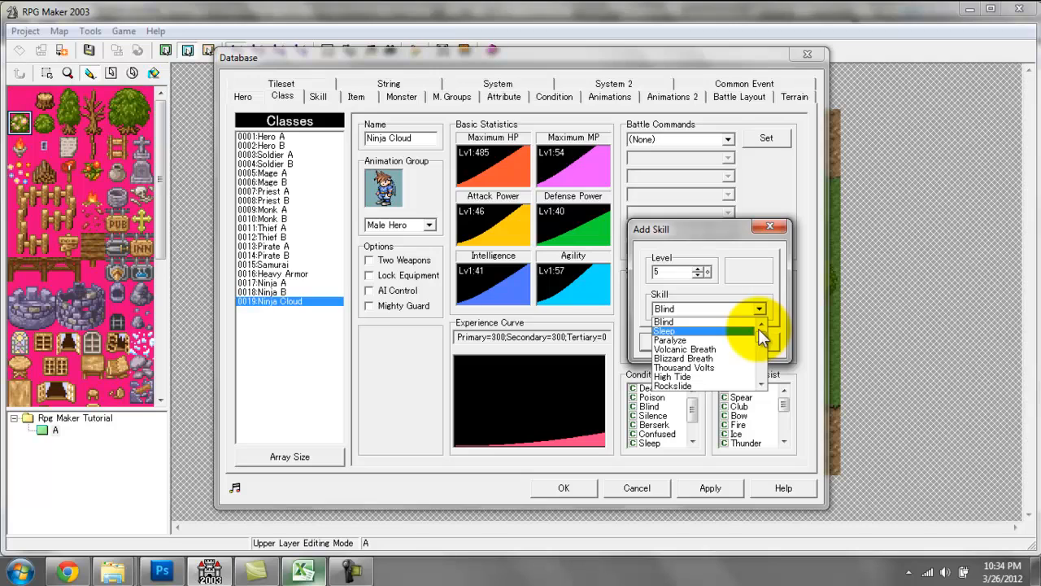
{"action": "mouse_move", "coordinate": [758, 330]}
{"action": "left_mouse_down"}
{"action": "mouse_move", "coordinate": [764, 377]}
{"action": "mouse_move", "coordinate": [748, 319]}
{"action": "left_mouse_up"}
{"action": "scroll", "coordinate": [714, 351], "scroll_direction": "down", "scroll_amount": 6}
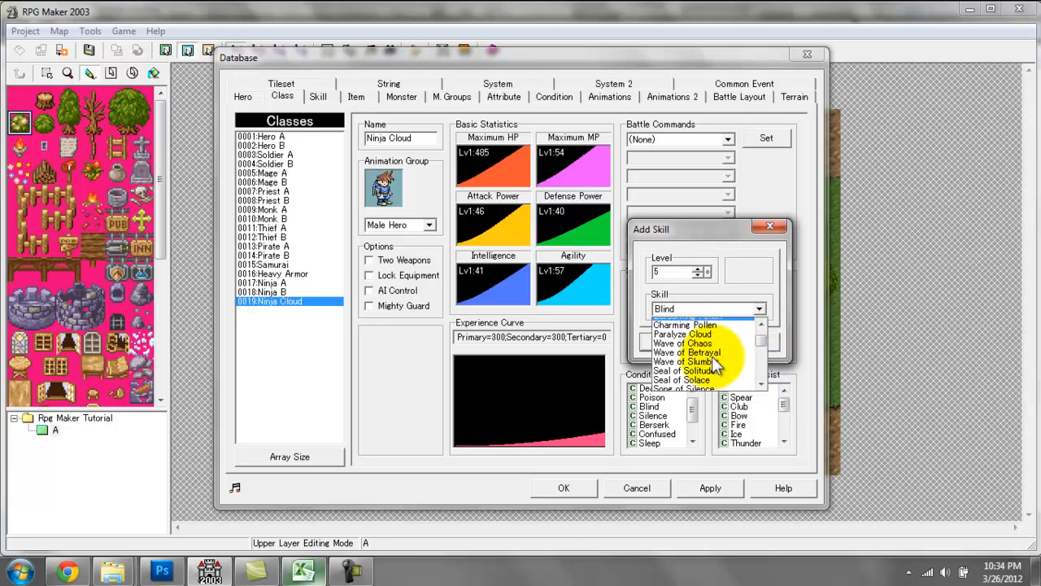
{"action": "scroll", "coordinate": [714, 360], "scroll_direction": "down", "scroll_amount": 10}
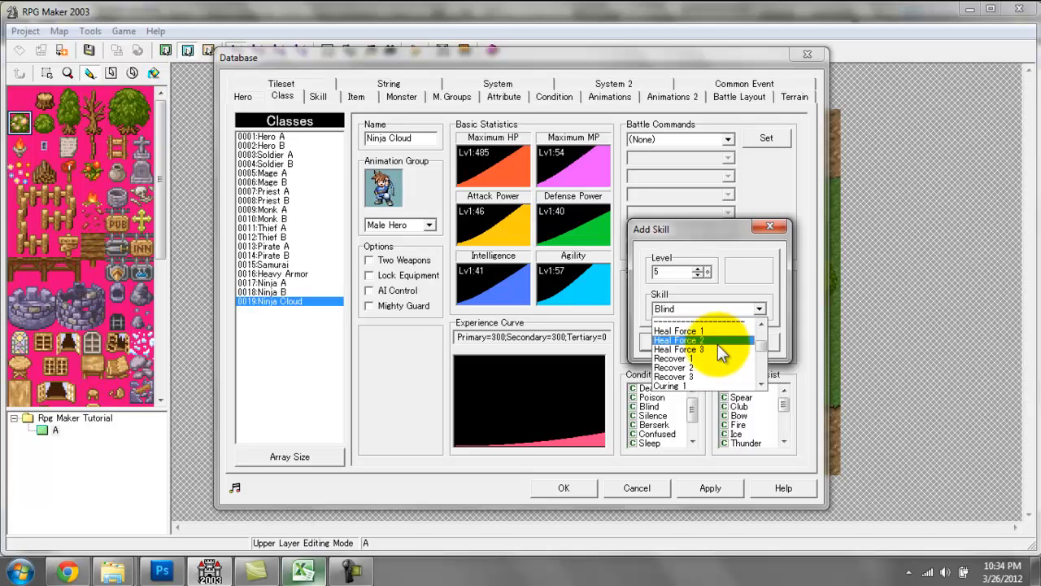
{"action": "scroll", "coordinate": [724, 354], "scroll_direction": "down", "scroll_amount": 2}
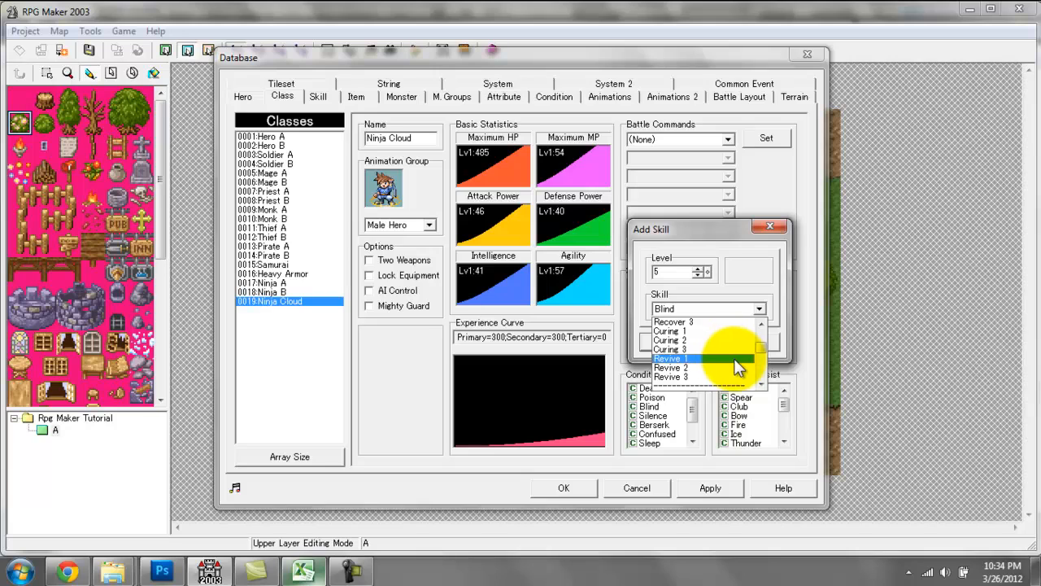
{"action": "scroll", "coordinate": [736, 368], "scroll_direction": "down", "scroll_amount": 1}
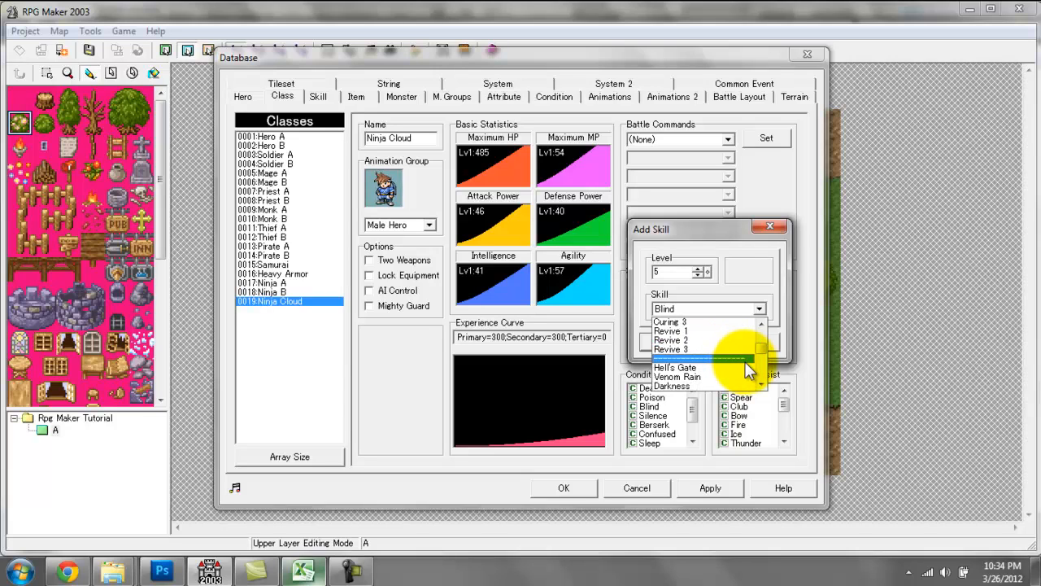
{"action": "left_click_drag", "start_coordinate": [759, 346], "coordinate": [763, 314]}
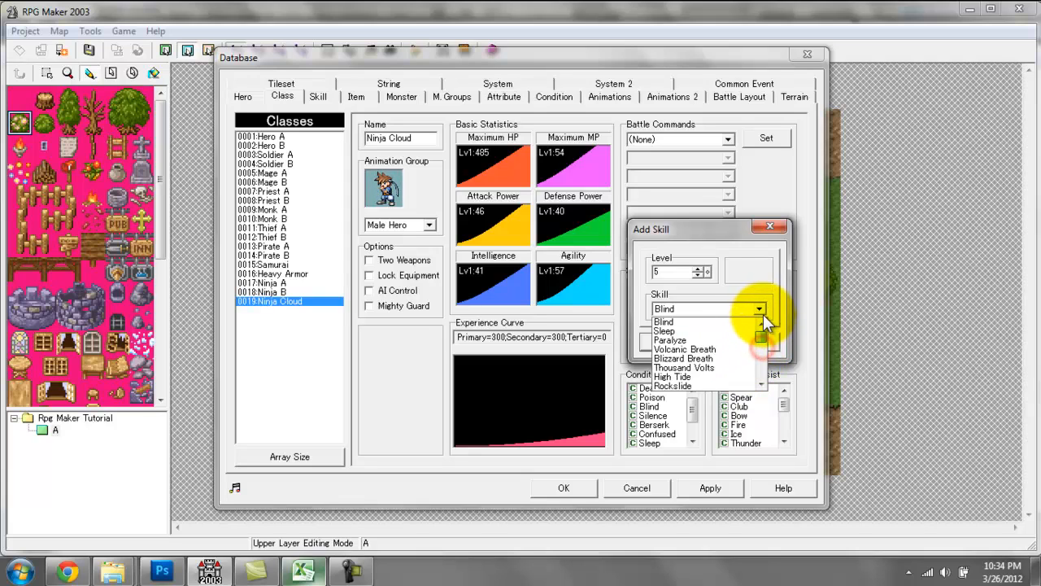
{"action": "left_click", "coordinate": [696, 339]}
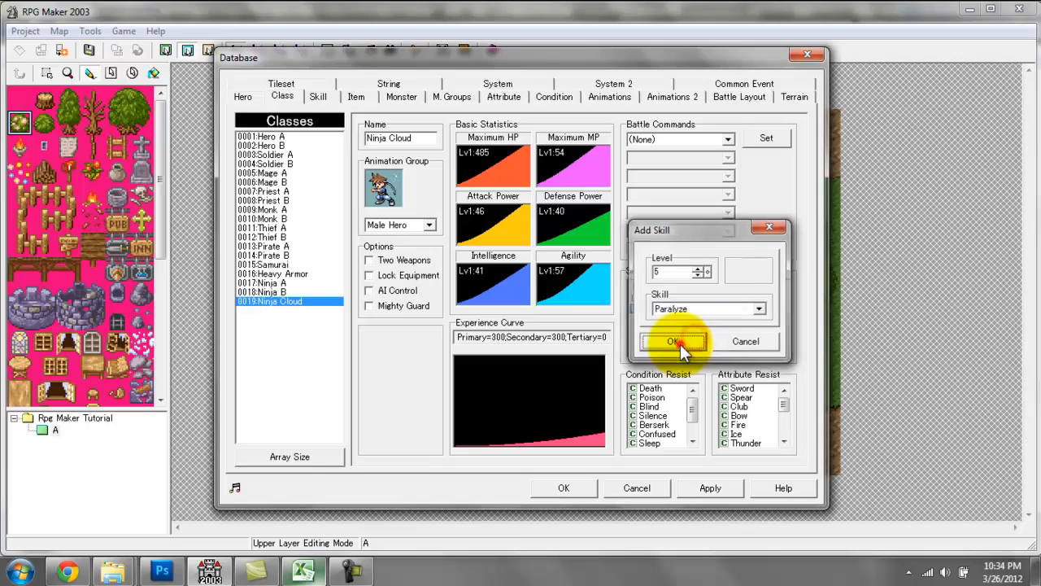
{"action": "left_click", "coordinate": [687, 343]}
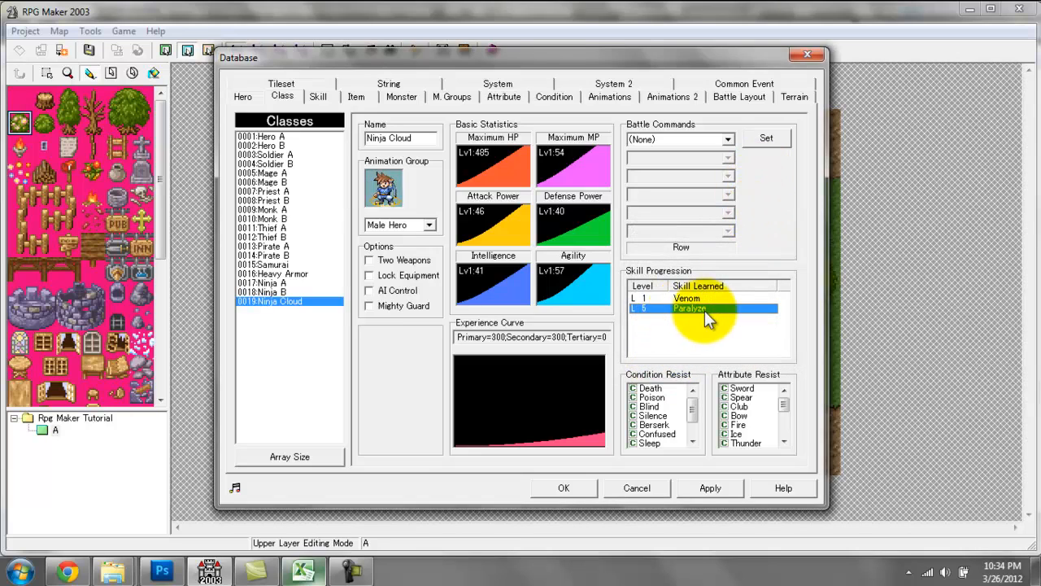
{"action": "left_click", "coordinate": [666, 318]}
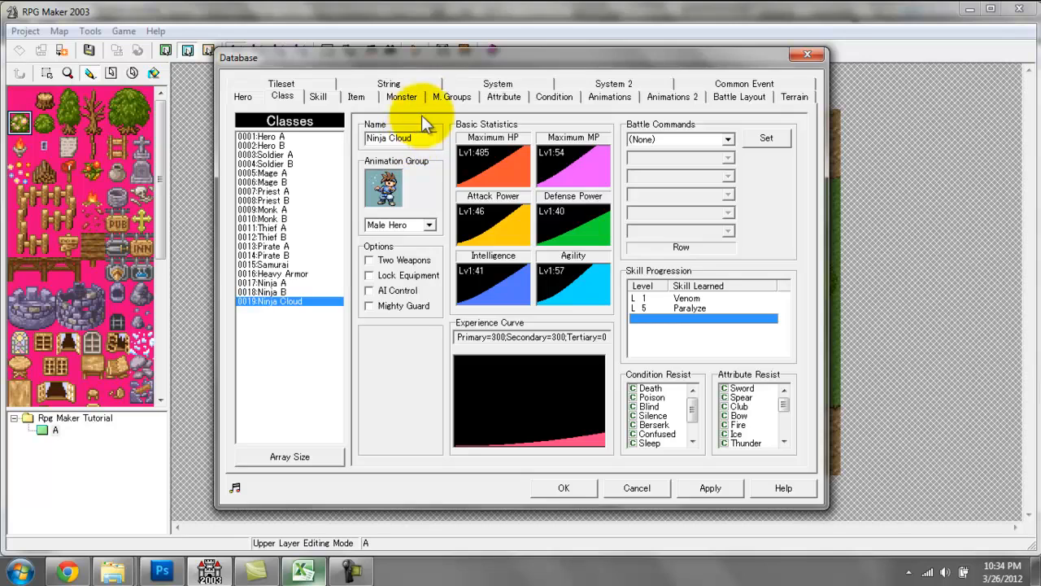
Start a test battle against the Snow Plains 1 monster group with one party member, Cloud, and no special conditions.
{"action": "left_click", "coordinate": [447, 97]}
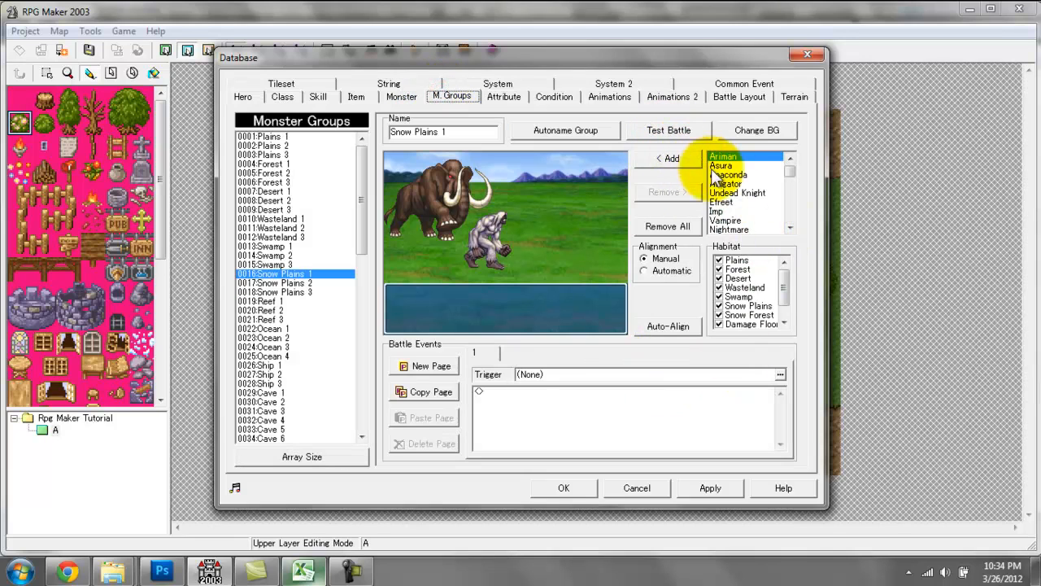
{"action": "left_click", "coordinate": [683, 132]}
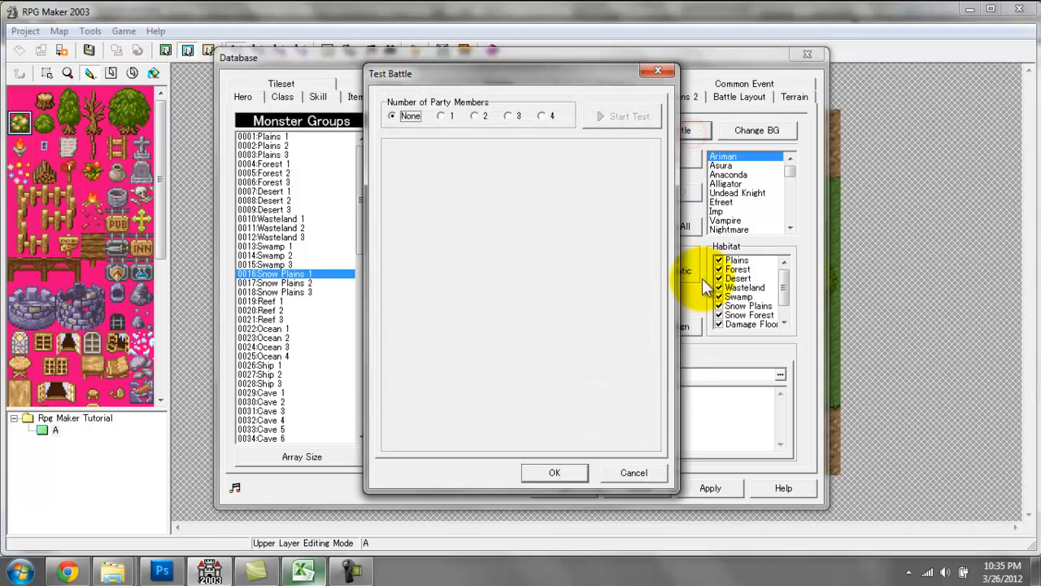
{"action": "left_click", "coordinate": [442, 117]}
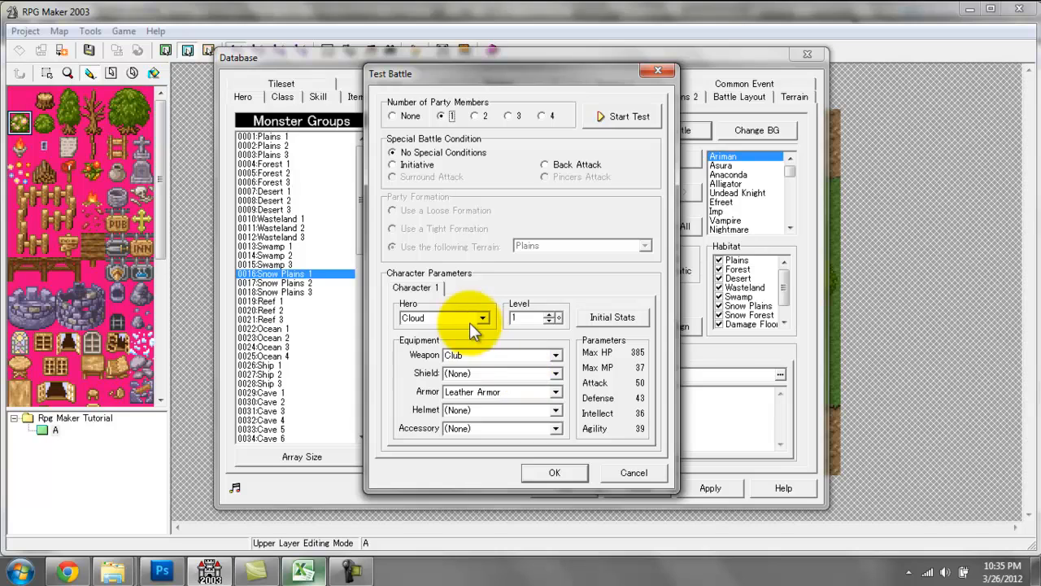
{"action": "left_click", "coordinate": [480, 318]}
{"action": "left_click", "coordinate": [481, 326]}
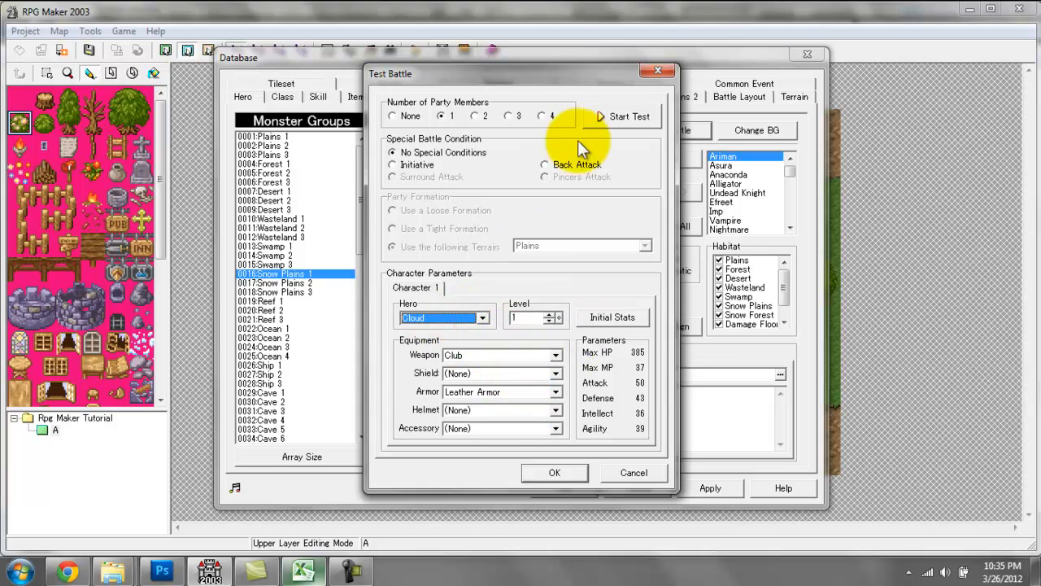
{"action": "left_click", "coordinate": [618, 117]}
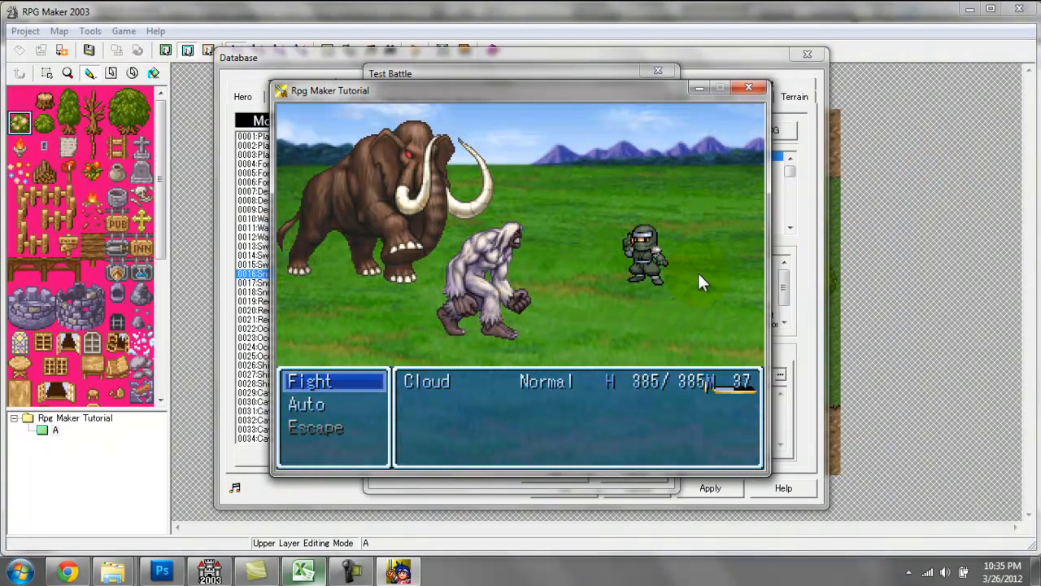
Look through the opening battle options and choose Fight.
{"action": "key", "text": "Down"}
{"action": "key", "text": "Down"}
{"action": "key", "text": "Down"}
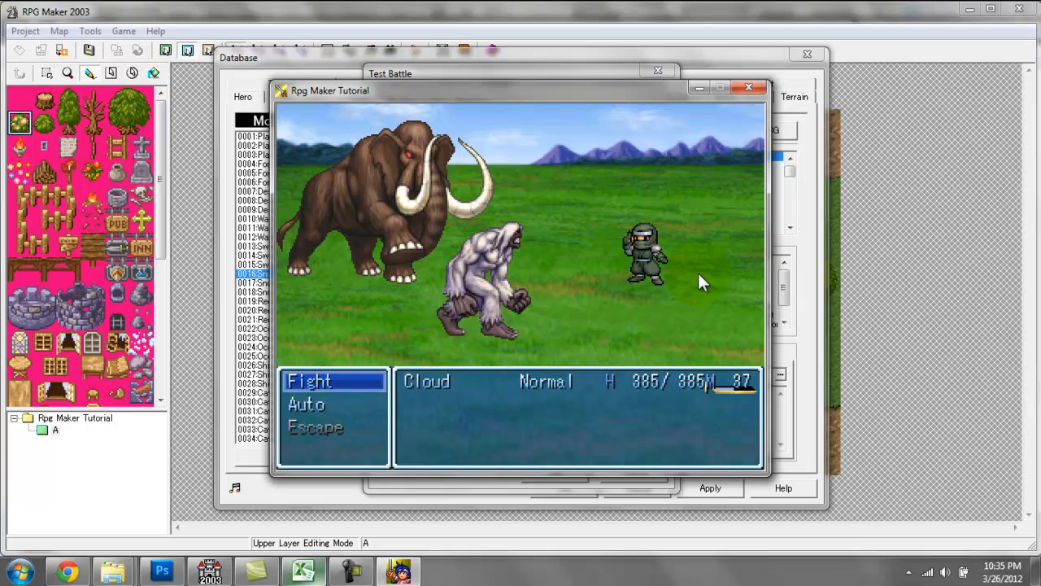
{"action": "key", "text": "Return"}
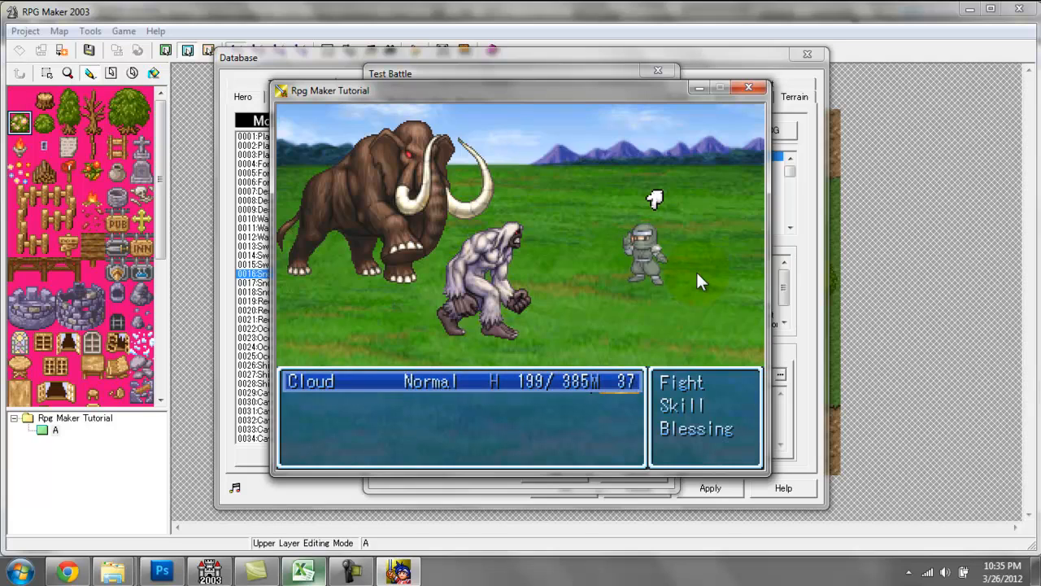
Look through Cloud's battle commands down to Blessing and use a command against the monsters.
{"action": "key", "text": "Return"}
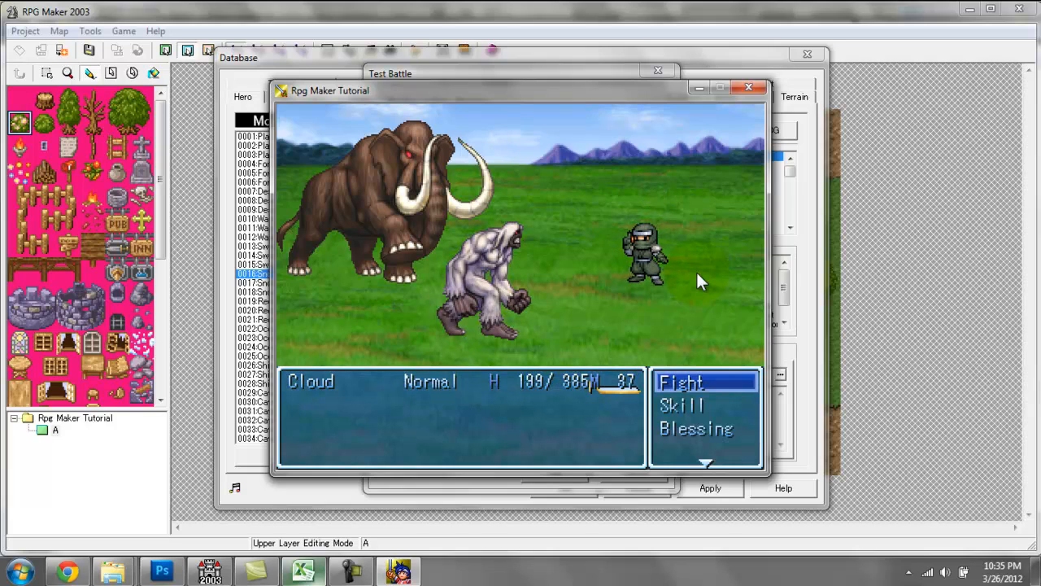
{"action": "key", "text": "Down"}
{"action": "key", "text": "Down"}
{"action": "key", "text": "Down"}
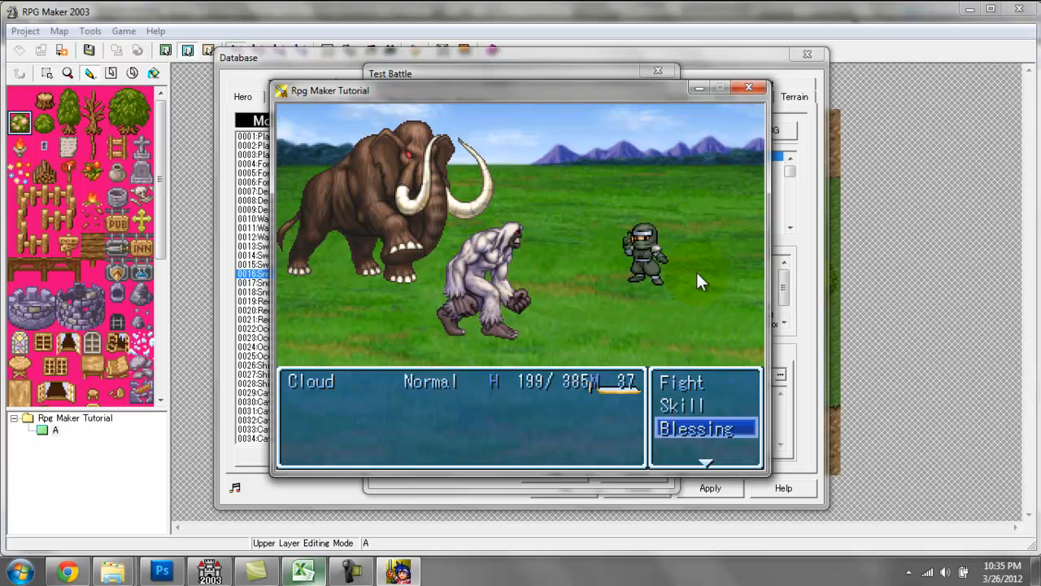
{"action": "key", "text": "Return"}
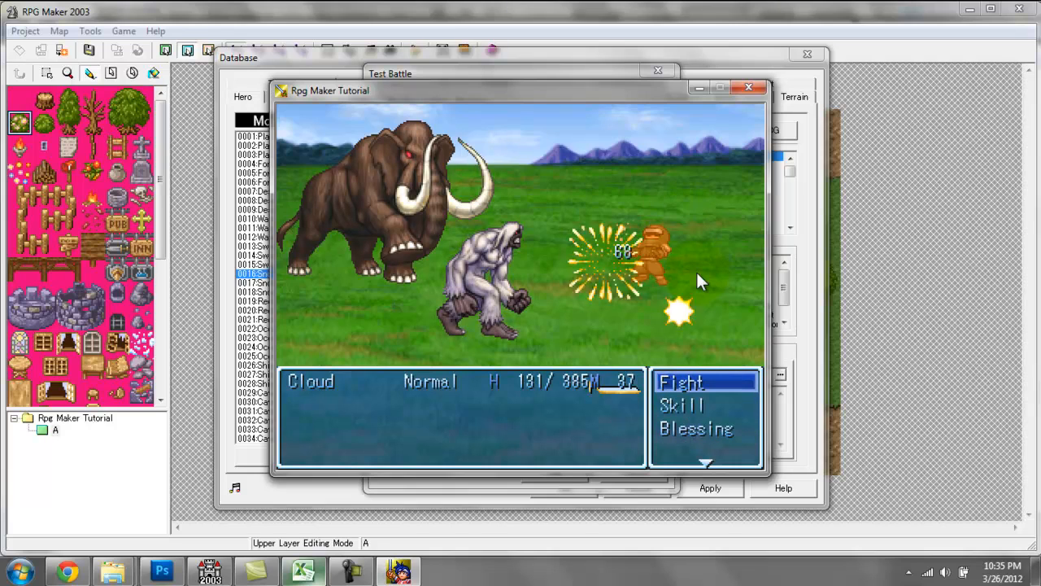
{"action": "key", "text": "Return"}
{"action": "key", "text": "Return"}
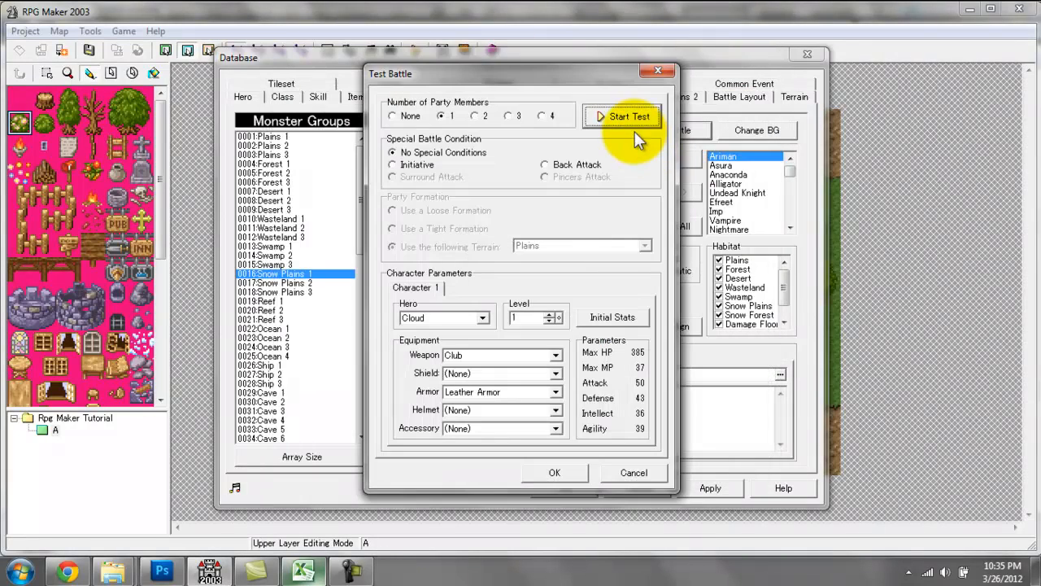
Run the test battle again, check Cloud's Skill list, and close the battle.
{"action": "left_click", "coordinate": [629, 116]}
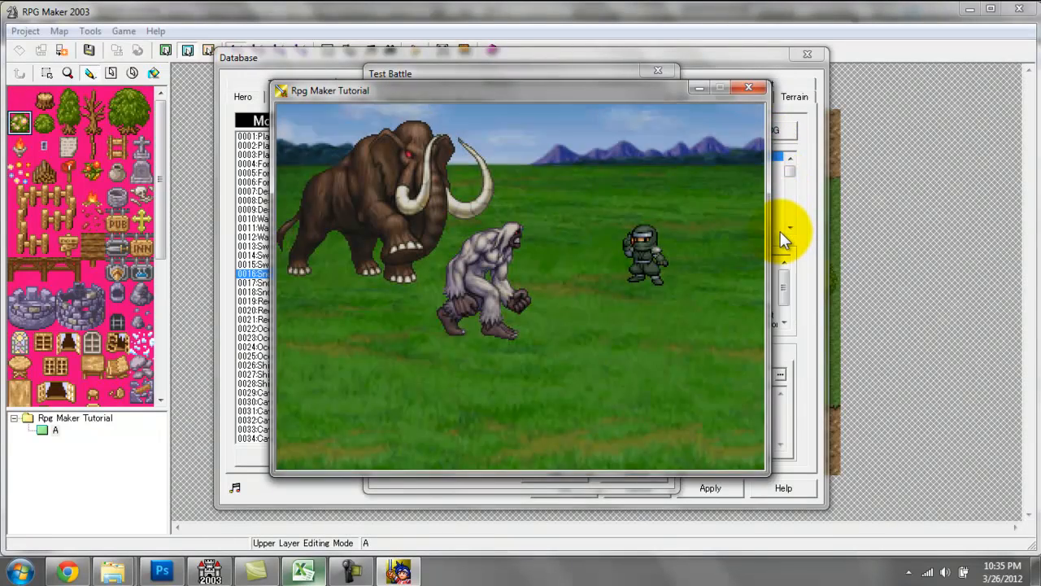
{"action": "key", "text": "Return"}
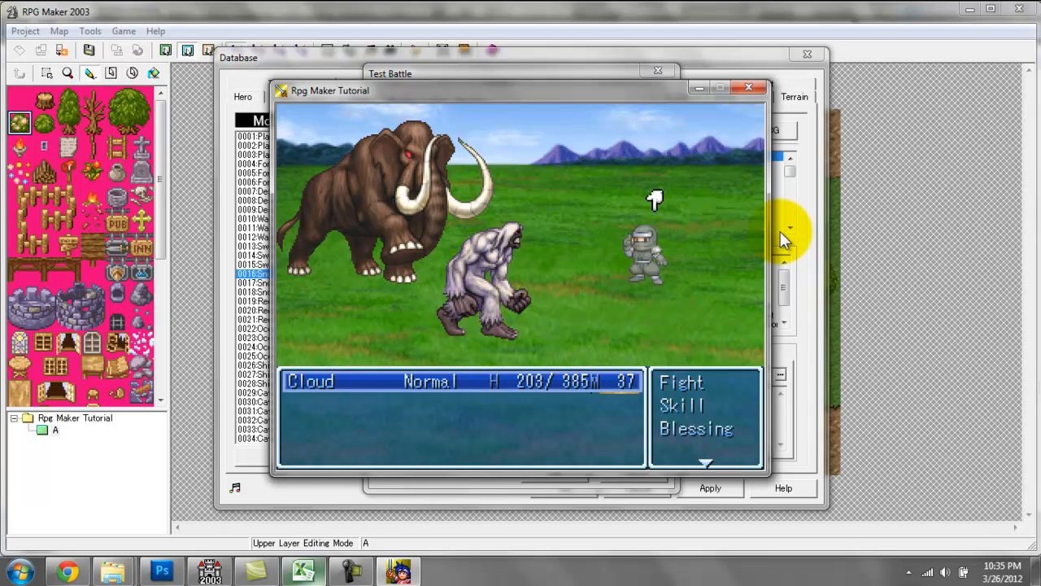
{"action": "key", "text": "Down"}
{"action": "key", "text": "Return"}
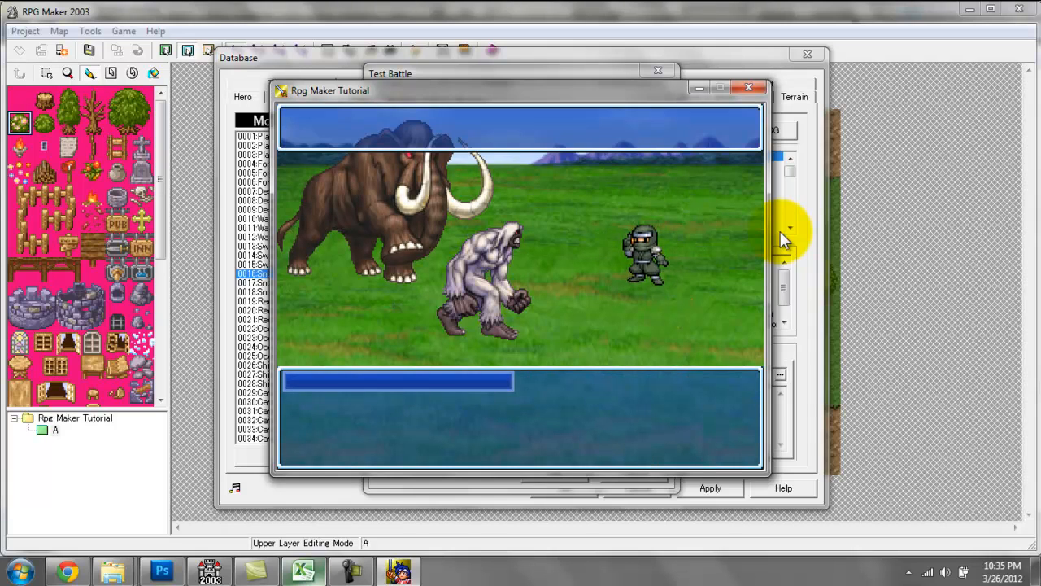
{"action": "left_click", "coordinate": [749, 88]}
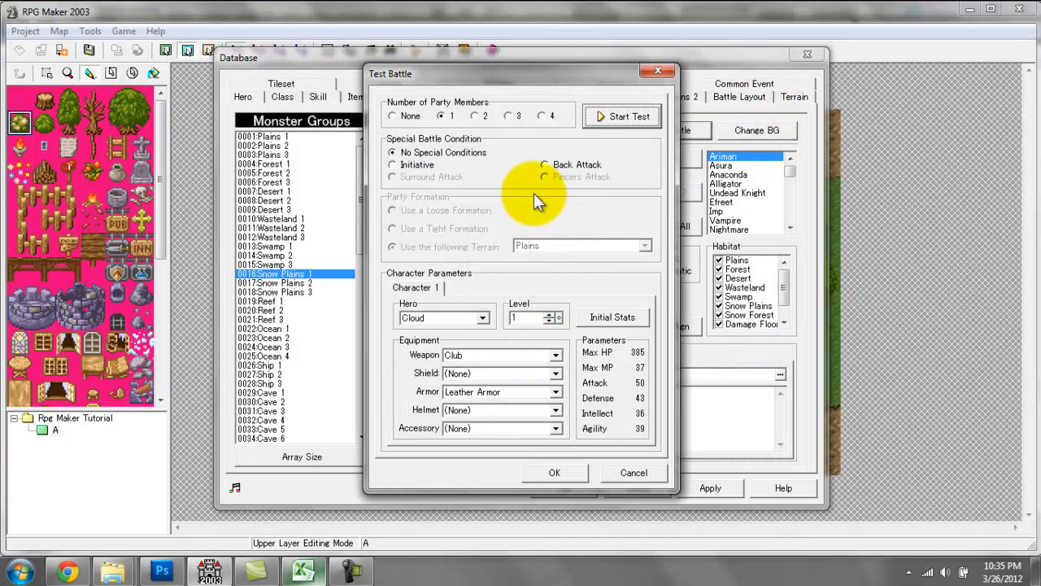
Accept the test battle settings and select the Ninja Cloud class for the hero Cloud.
{"action": "left_click", "coordinate": [543, 471]}
{"action": "left_click", "coordinate": [263, 96]}
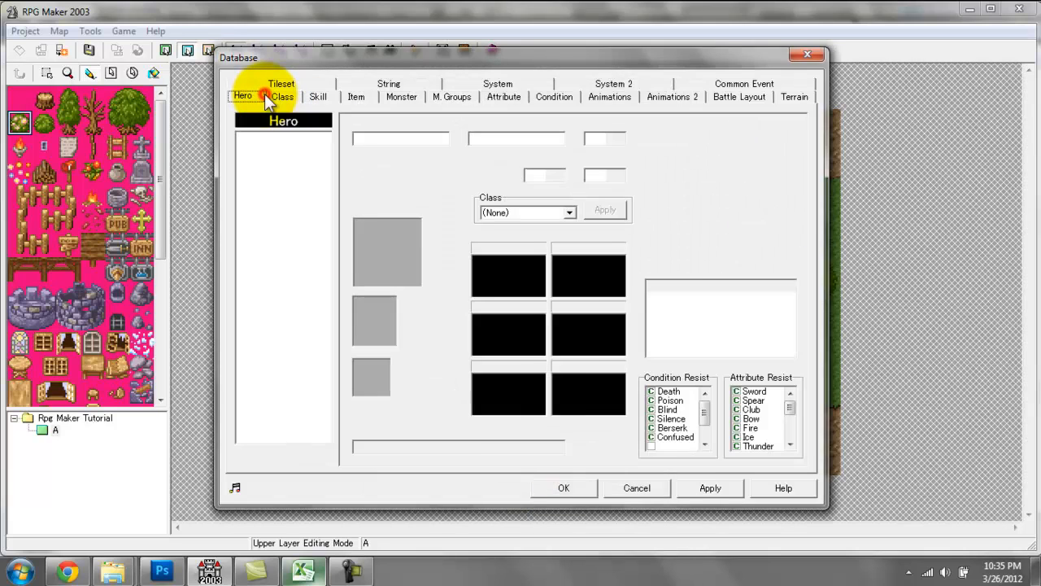
{"action": "left_click", "coordinate": [523, 216]}
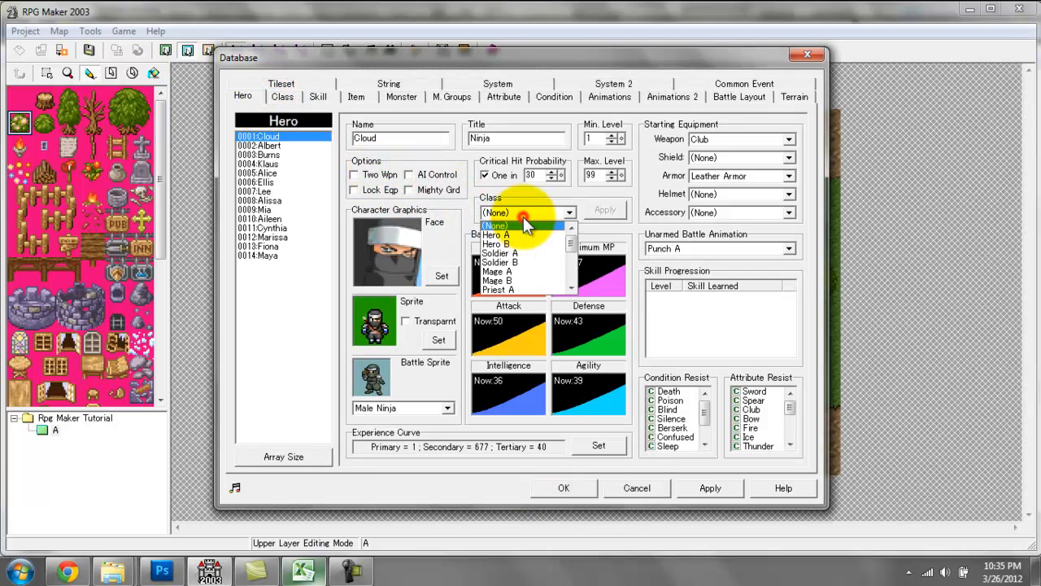
{"action": "left_click_drag", "start_coordinate": [576, 241], "coordinate": [562, 295]}
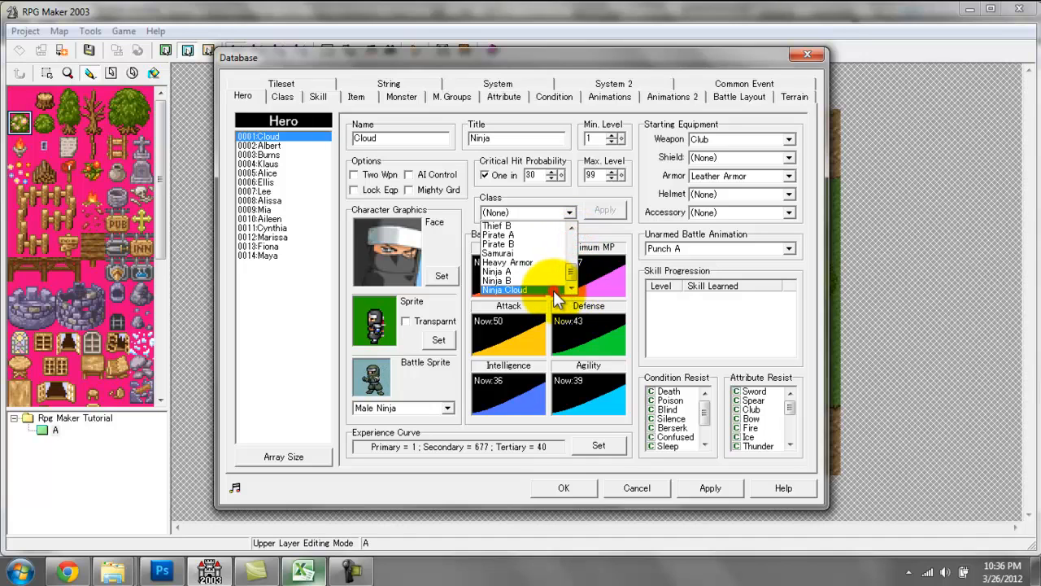
{"action": "left_click", "coordinate": [511, 288]}
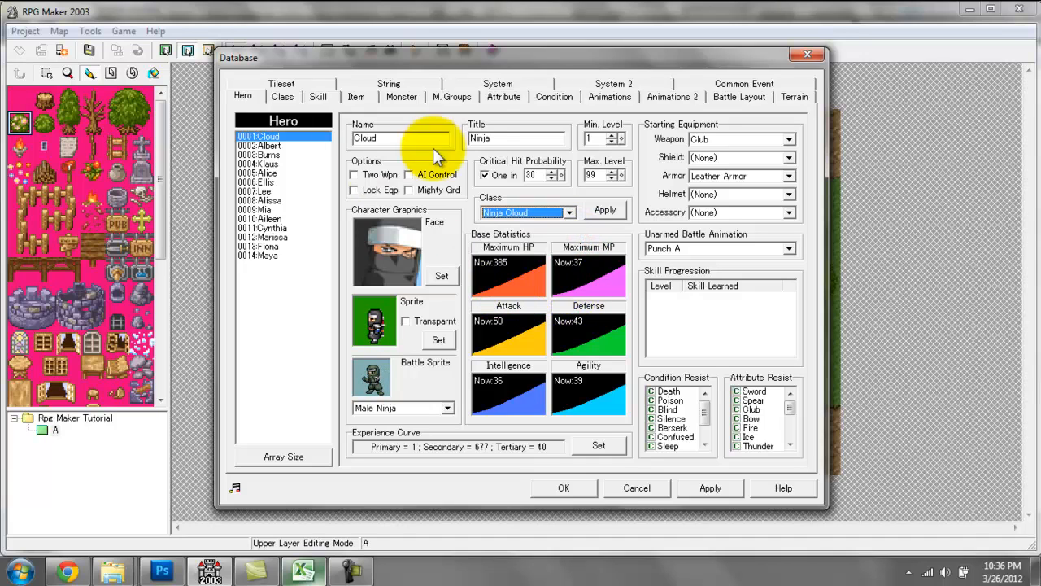
Start a new Snow Plains 1 test battle with Cloud, choose Fight, and open Cloud's Skill list.
{"action": "left_click", "coordinate": [463, 95]}
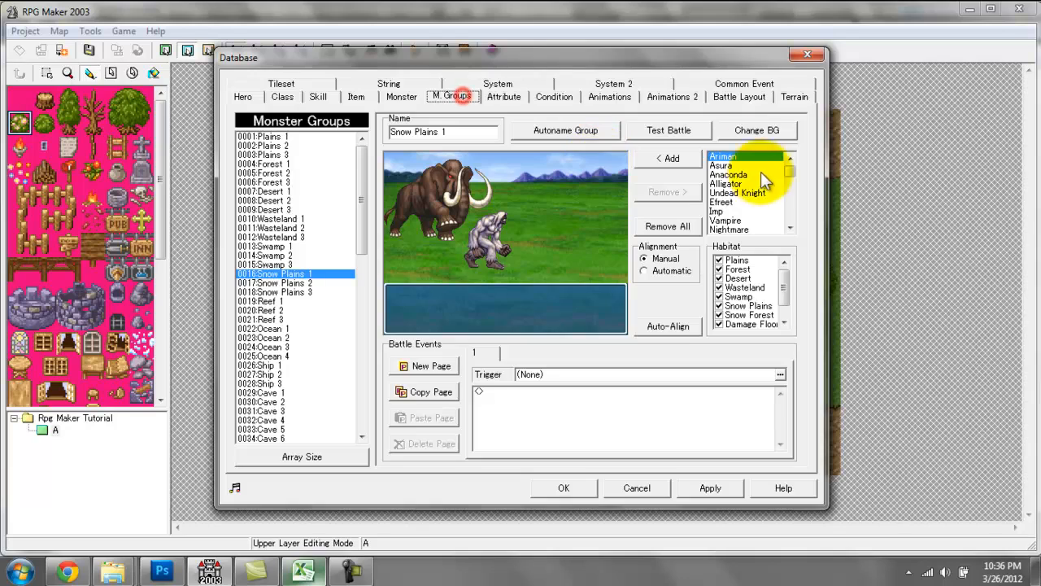
{"action": "left_click", "coordinate": [687, 131]}
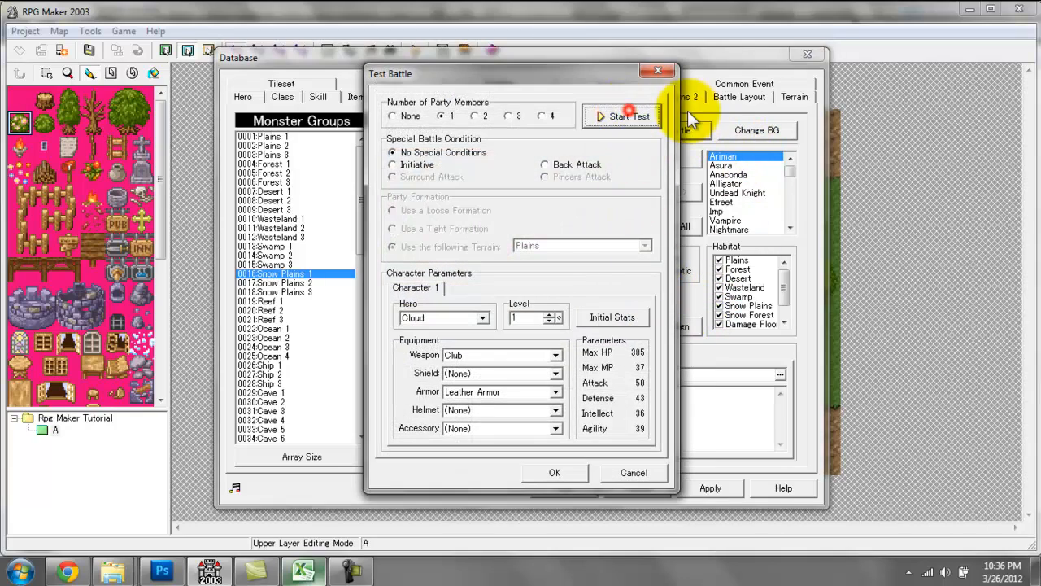
{"action": "left_click", "coordinate": [629, 116]}
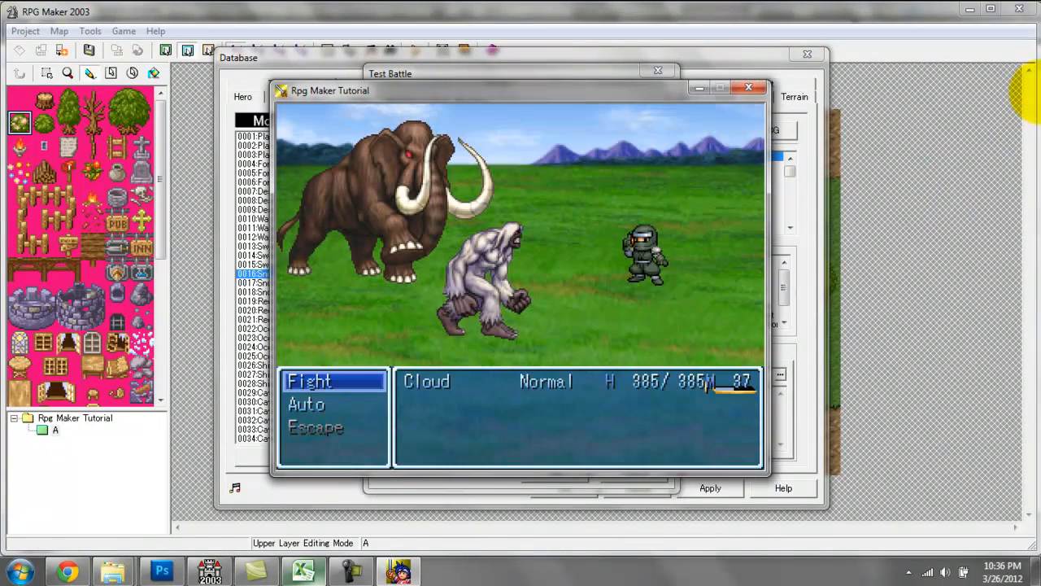
{"action": "key", "text": "Return"}
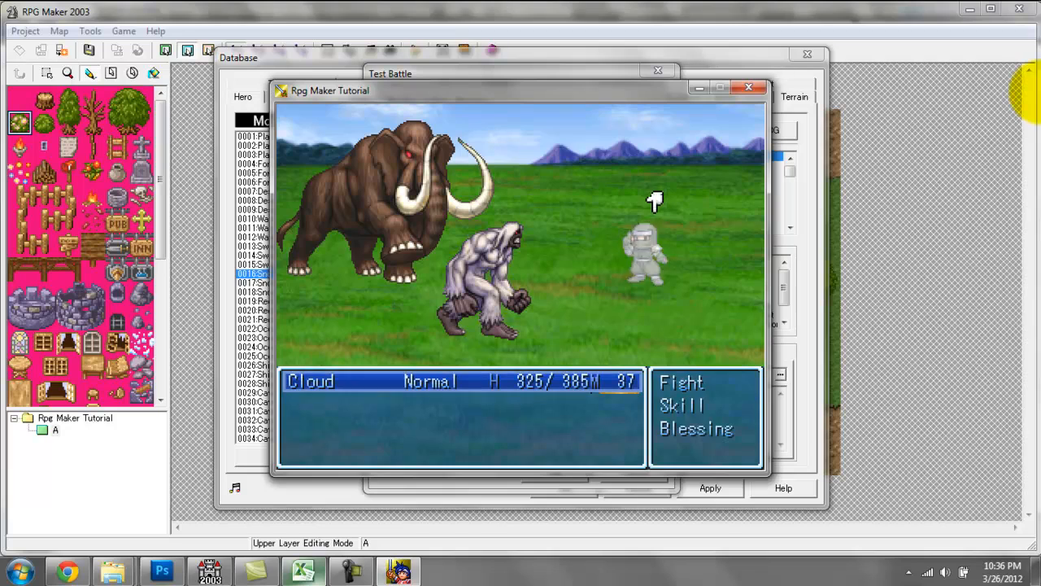
{"action": "key", "text": "Down"}
{"action": "key", "text": "Return"}
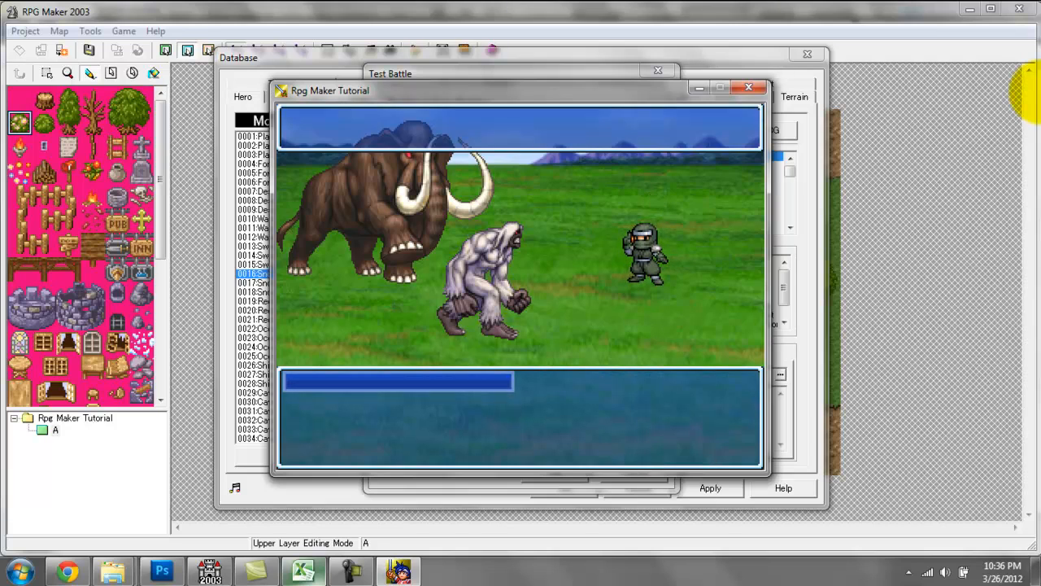
Recheck Cloud's Skill list, look through the remaining battle commands, and close the test battle.
{"action": "key", "text": "Escape"}
{"action": "key", "text": "Up"}
{"action": "key", "text": "Down"}
{"action": "key", "text": "Return"}
{"action": "key", "text": "Escape"}
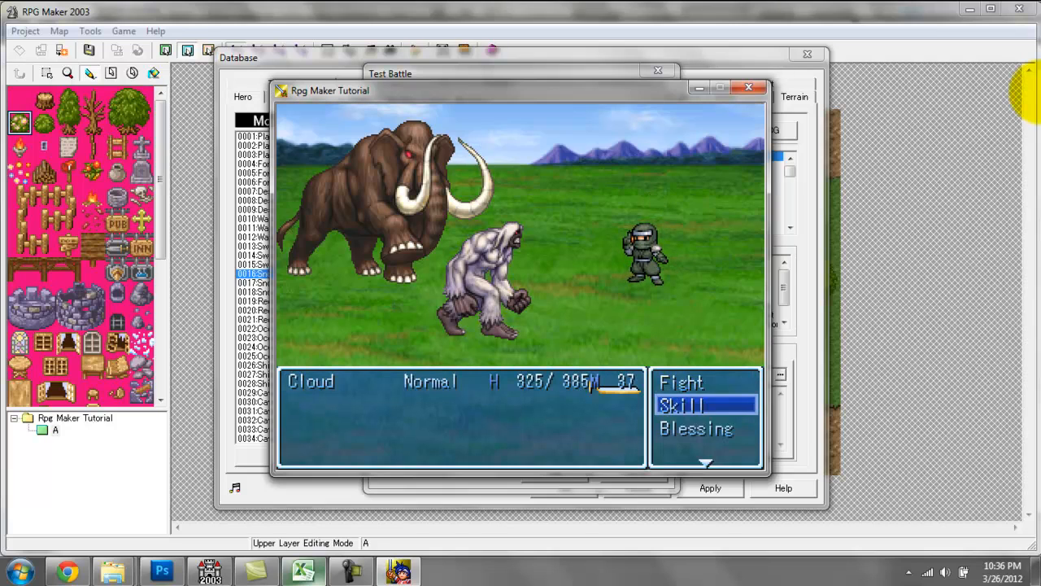
{"action": "key", "text": "Down"}
{"action": "key", "text": "Down"}
{"action": "key", "text": "Down"}
{"action": "key", "text": "Down"}
{"action": "key", "text": "Return"}
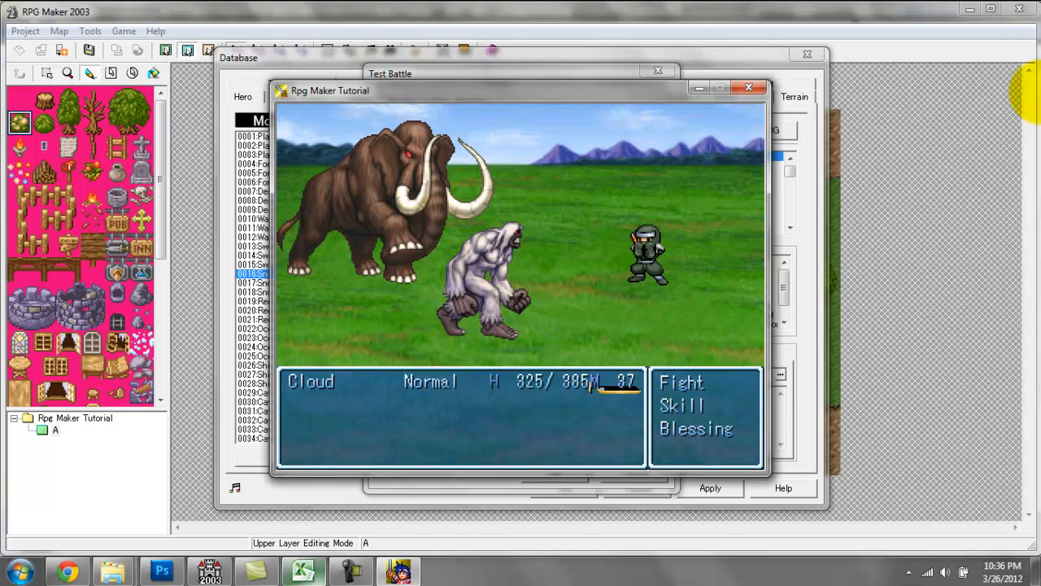
{"action": "left_click", "coordinate": [747, 87]}
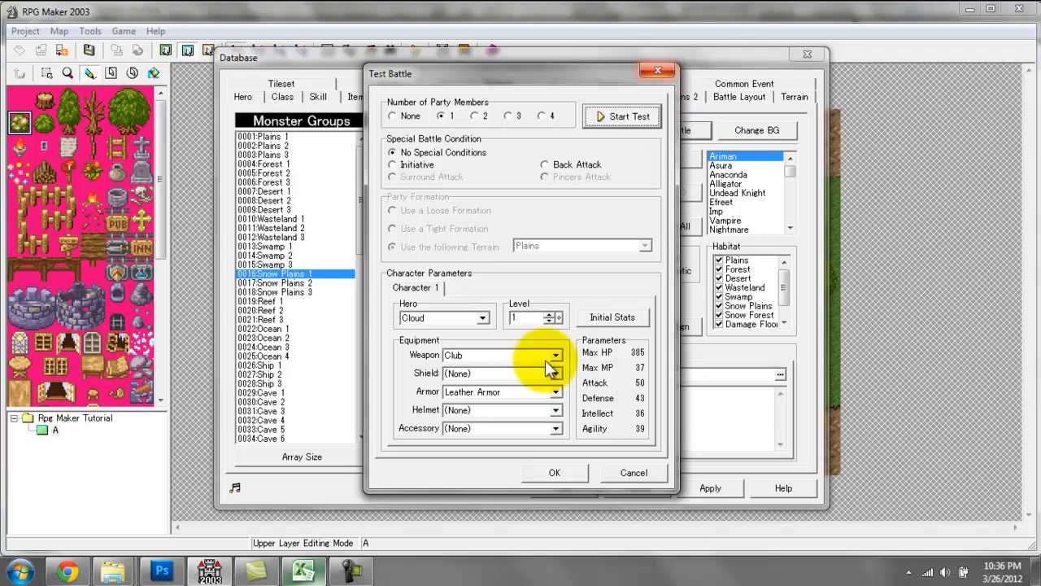
{"action": "left_click", "coordinate": [351, 569]}
{"action": "left_click", "coordinate": [968, 506]}
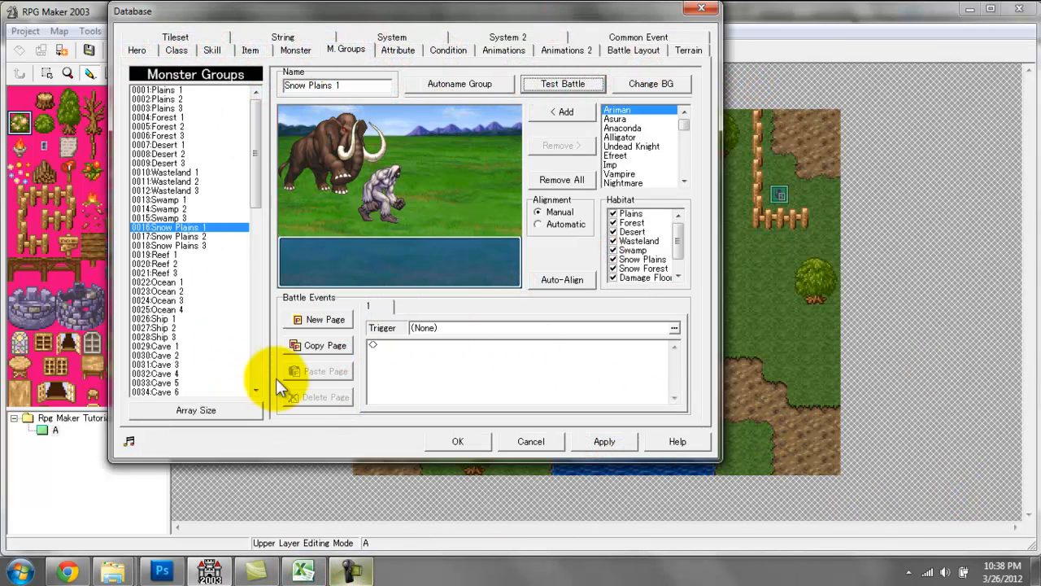
Apply the Ninja Cloud class to the hero Cloud.
{"action": "left_click", "coordinate": [139, 50]}
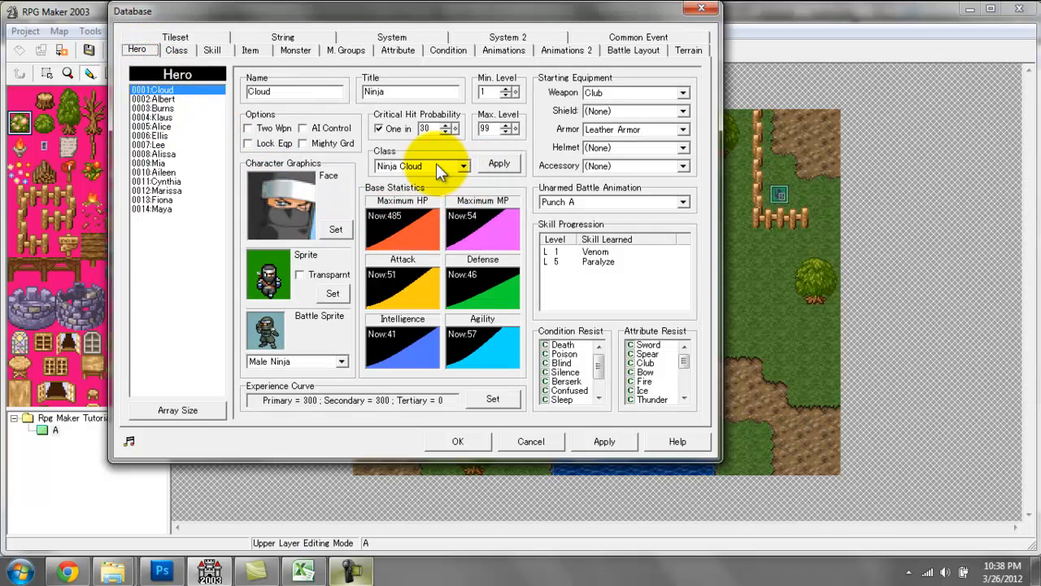
{"action": "left_click", "coordinate": [398, 165]}
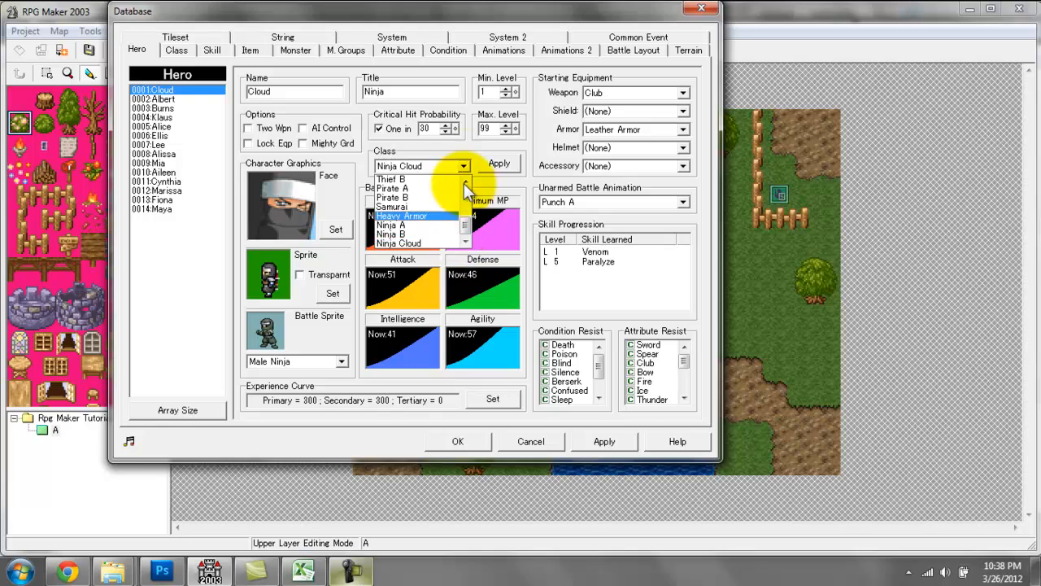
{"action": "left_click", "coordinate": [502, 163]}
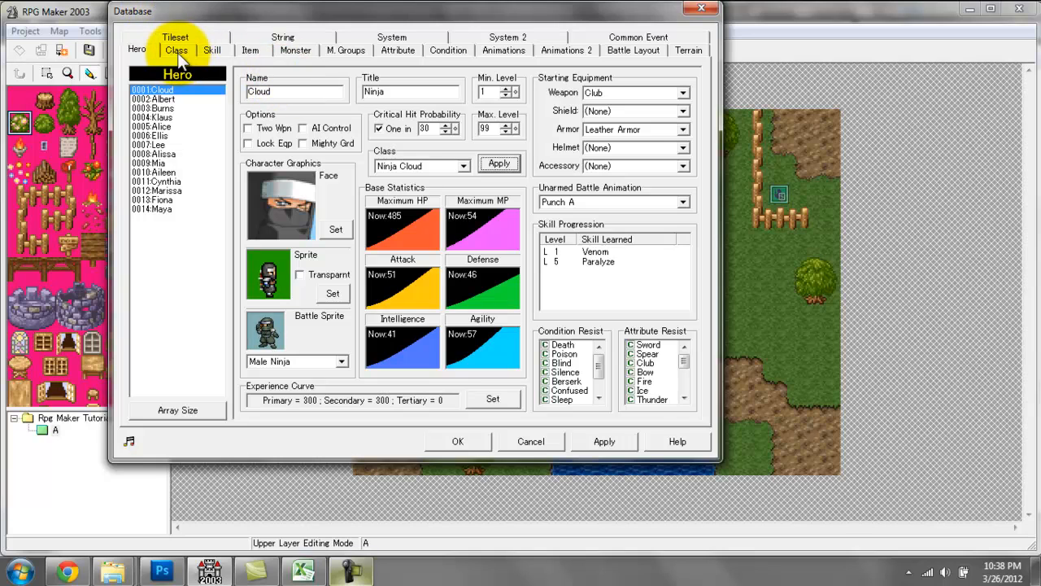
Set the Ninja Cloud class's battle commands to Fight, Skill, Item and Escape, and open the battle command definitions.
{"action": "left_click", "coordinate": [215, 50]}
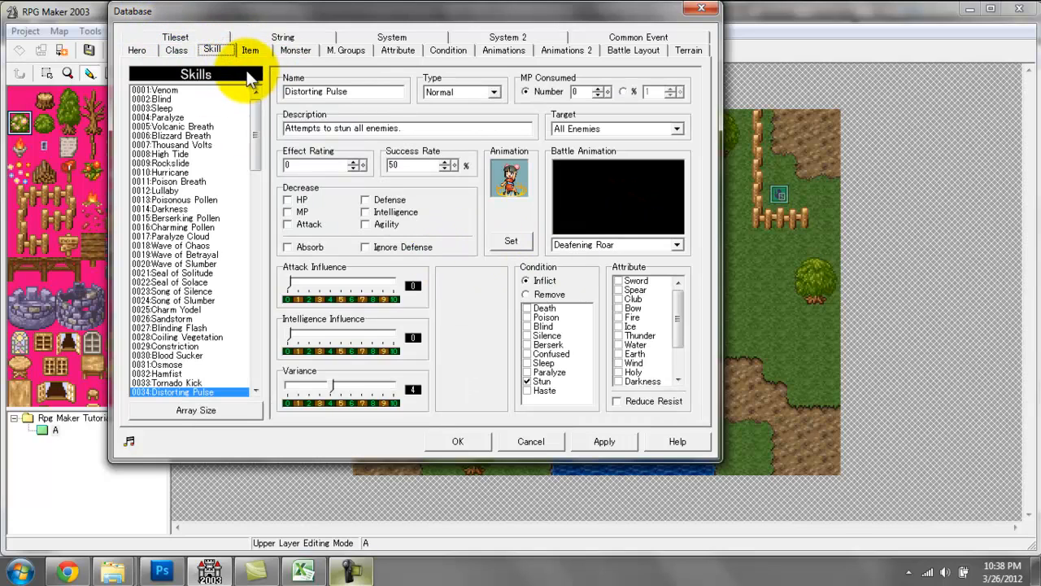
{"action": "left_click", "coordinate": [175, 50]}
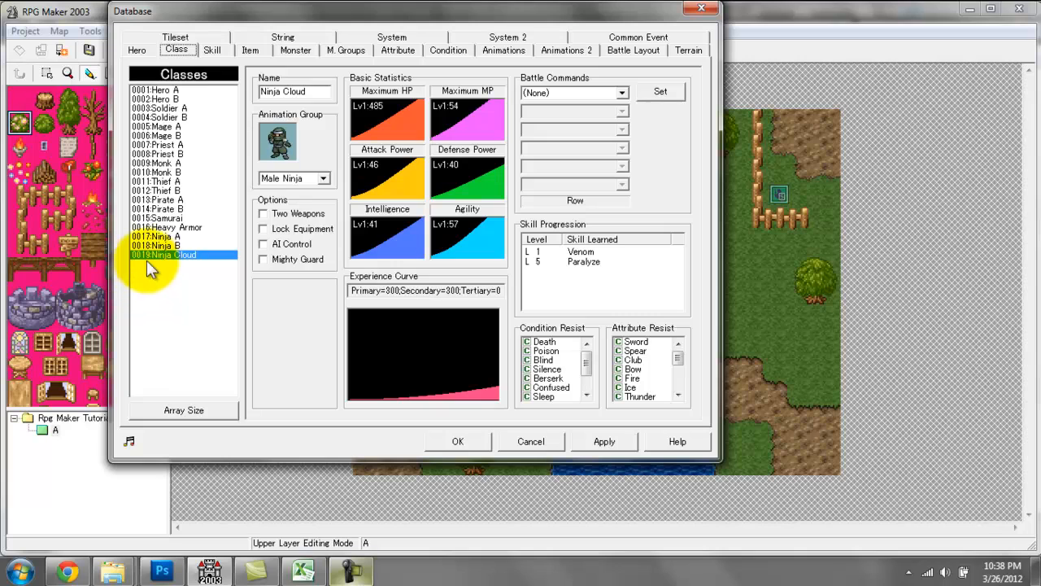
{"action": "left_click", "coordinate": [581, 261]}
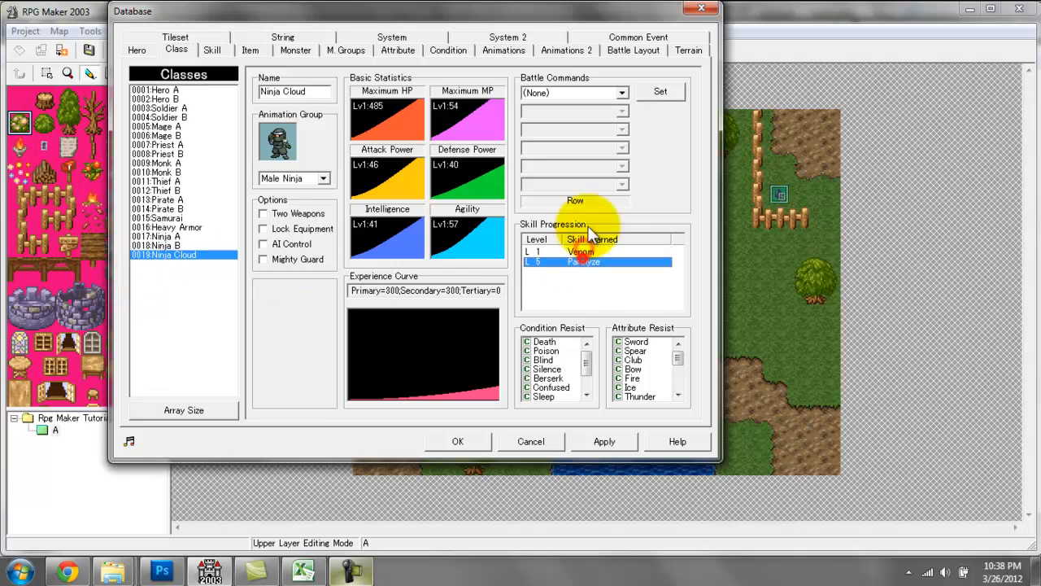
{"action": "left_click", "coordinate": [574, 92]}
{"action": "left_click", "coordinate": [606, 115]}
{"action": "left_click", "coordinate": [602, 111]}
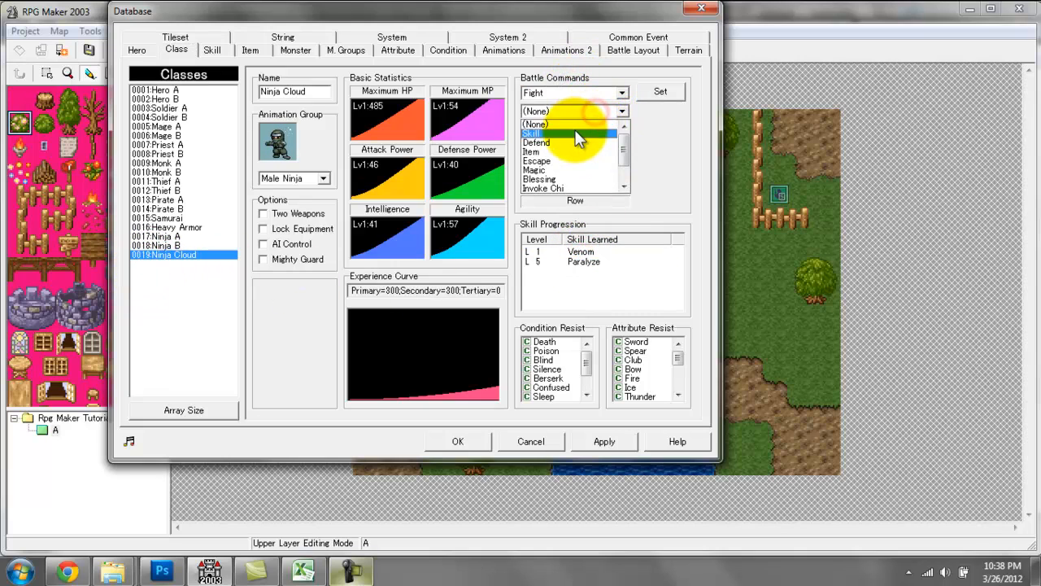
{"action": "left_click", "coordinate": [576, 134]}
{"action": "left_click", "coordinate": [620, 129]}
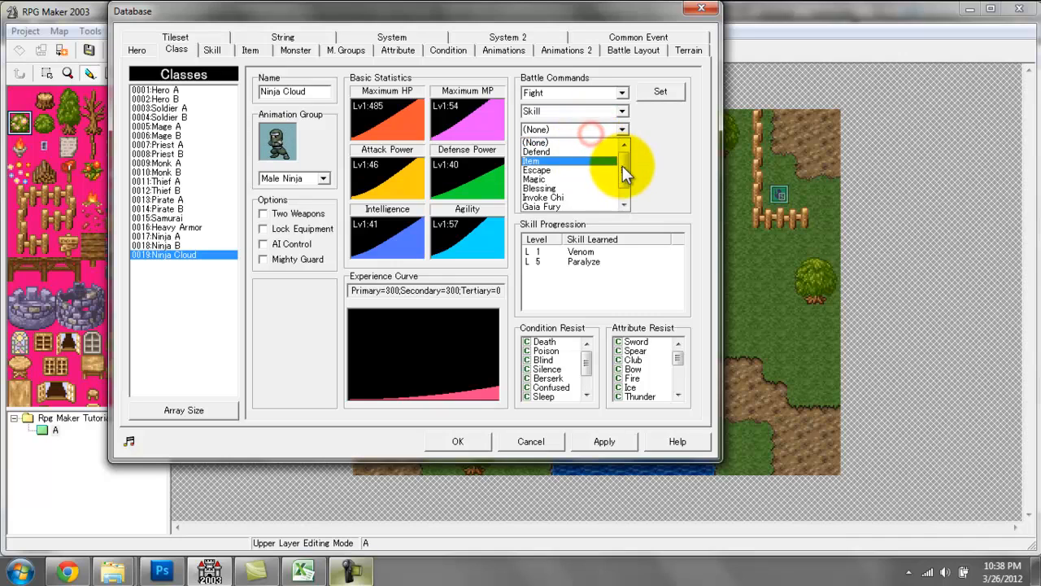
{"action": "left_click", "coordinate": [607, 161]}
{"action": "left_click", "coordinate": [588, 149]}
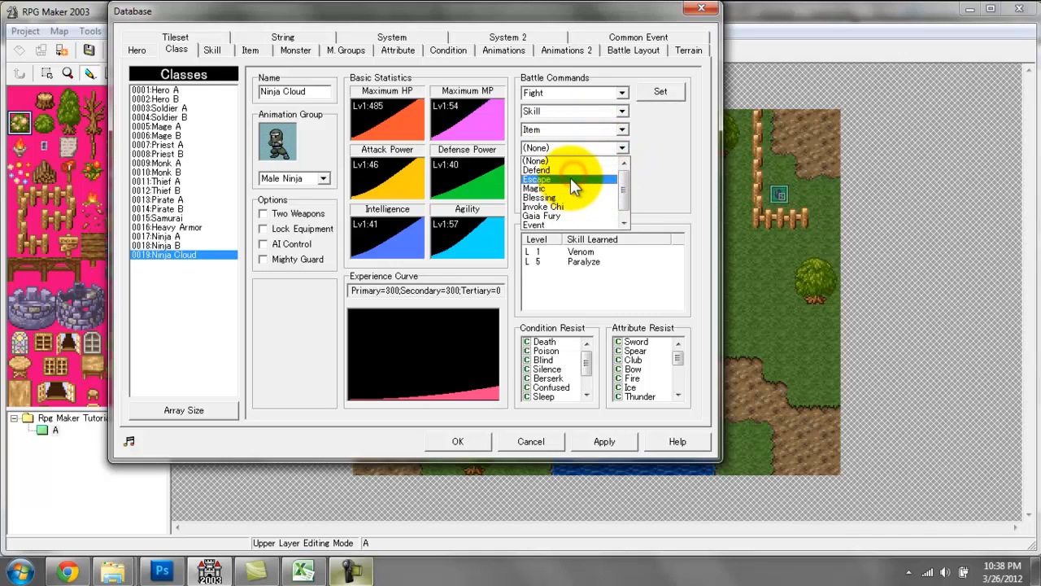
{"action": "left_click", "coordinate": [570, 178]}
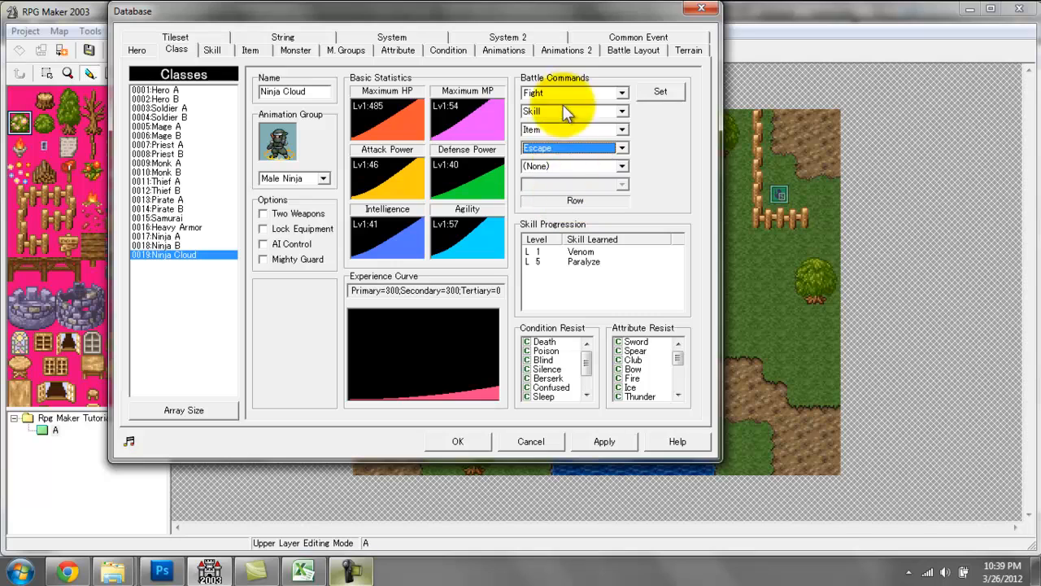
{"action": "left_click", "coordinate": [659, 92]}
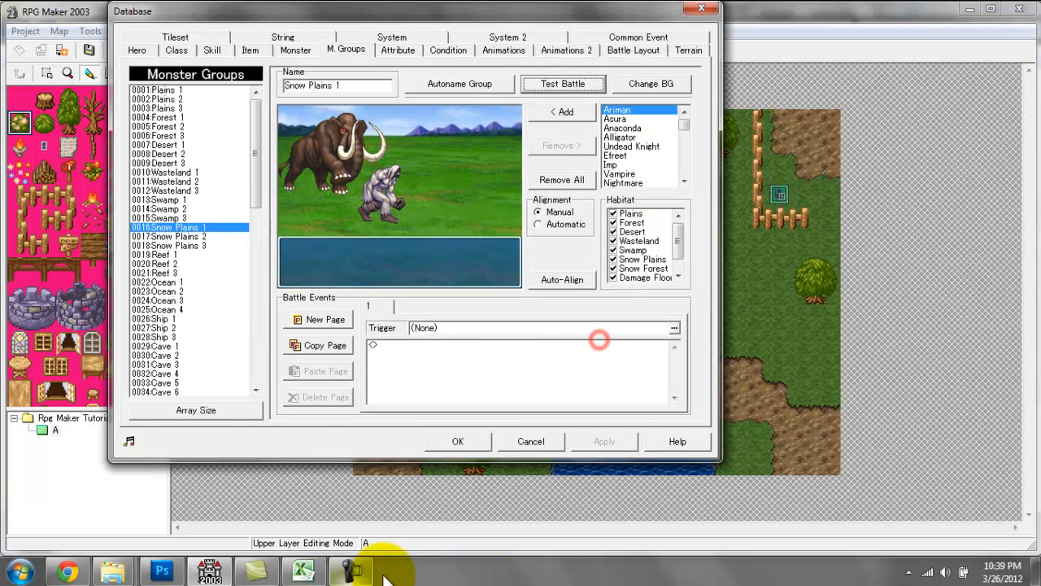
{"action": "left_click", "coordinate": [352, 571]}
{"action": "left_click", "coordinate": [968, 500]}
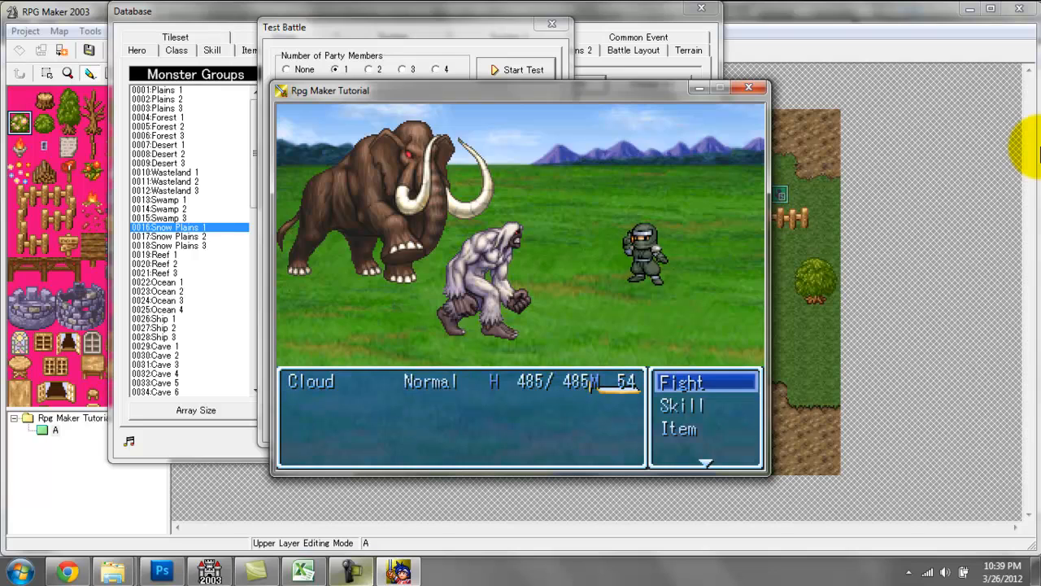
Use Cloud's Venom skill on a foe in the Snow Plains 1 test battle, and close the battle and its settings.
{"action": "key", "text": "Down"}
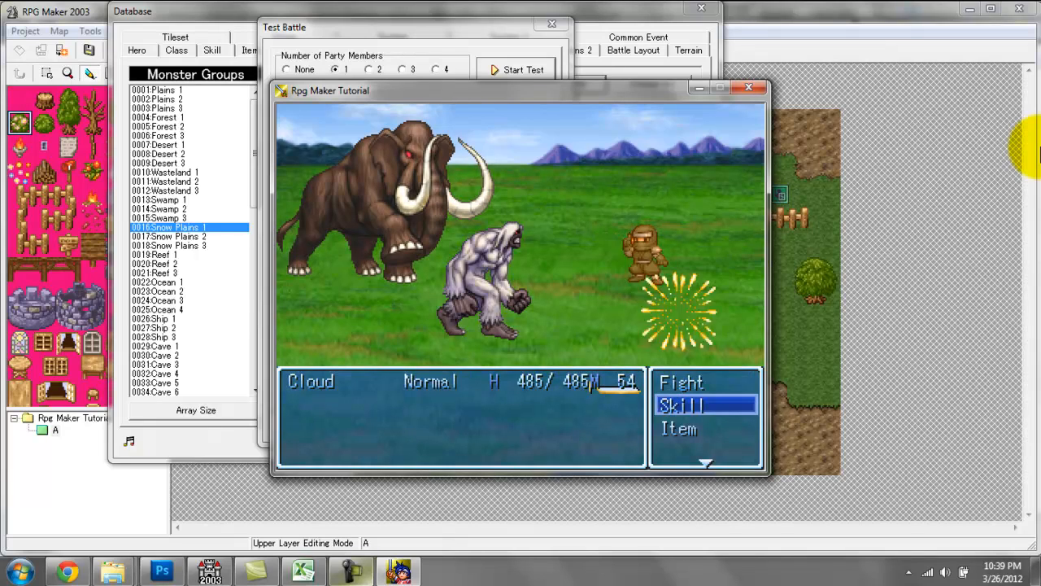
{"action": "key", "text": "Return"}
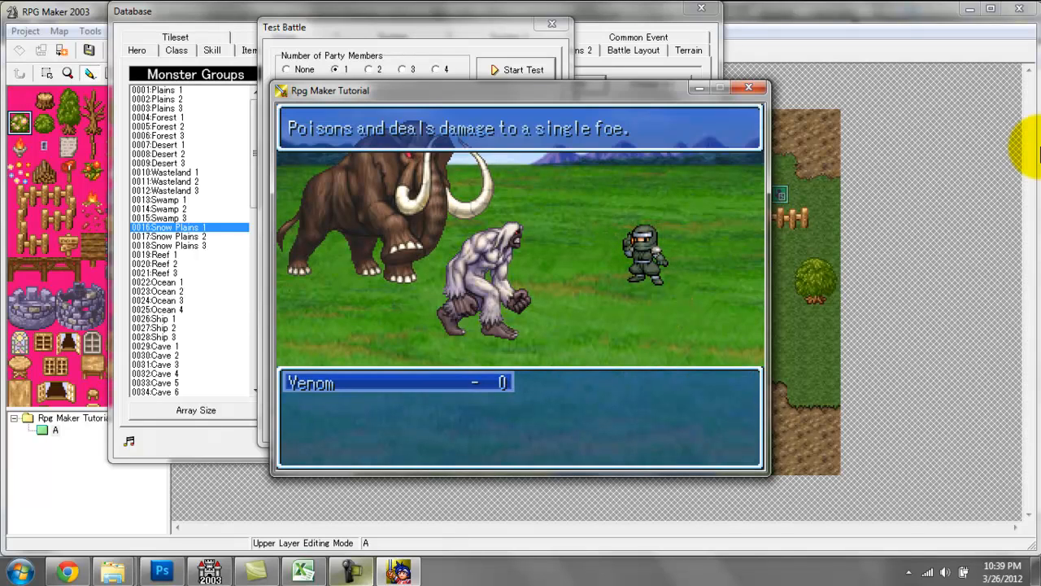
{"action": "key", "text": "Return"}
{"action": "key", "text": "Return"}
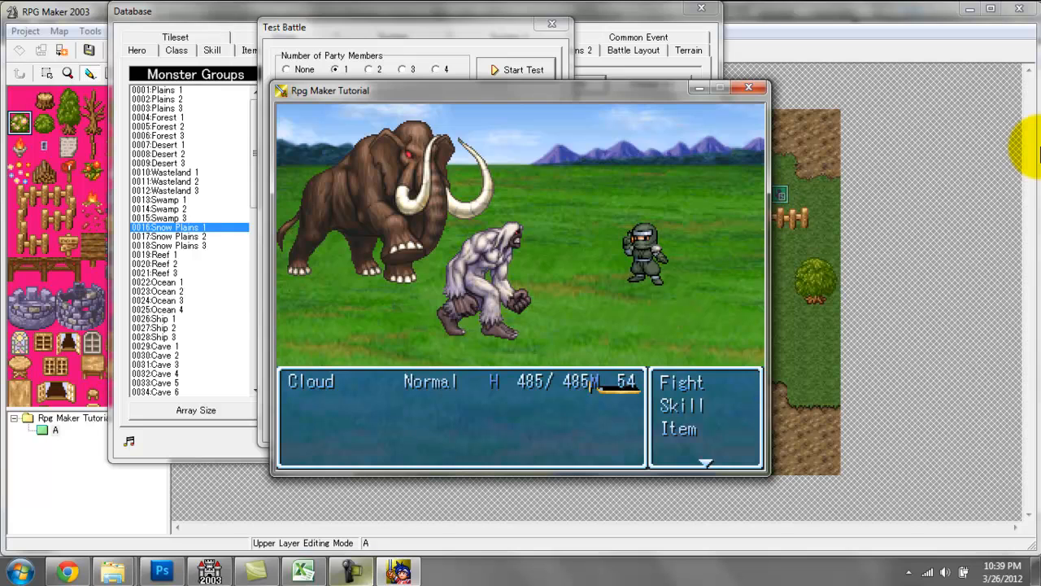
{"action": "left_click", "coordinate": [756, 88]}
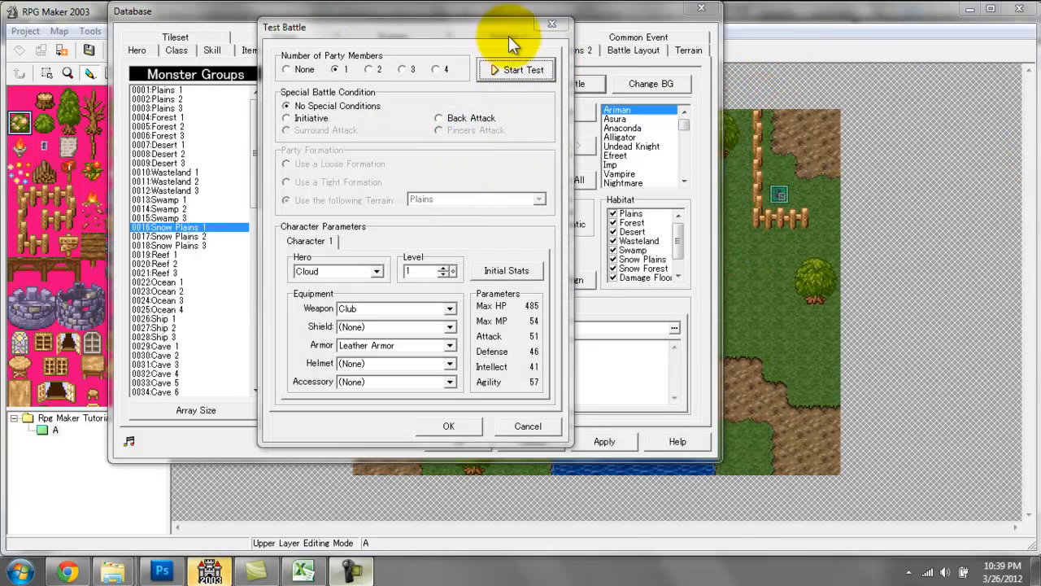
{"action": "left_click", "coordinate": [544, 26]}
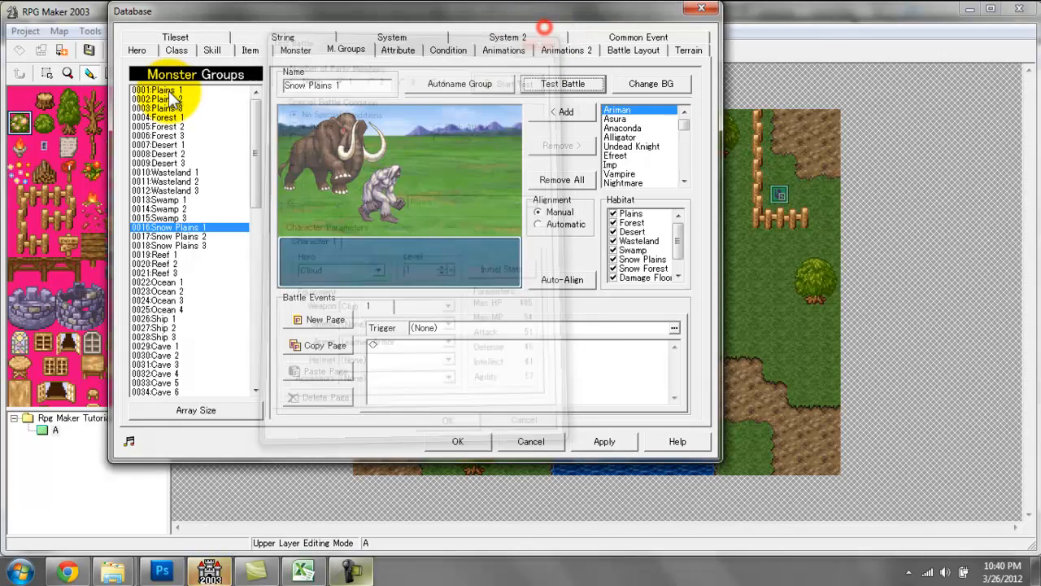
Review the Ninja Cloud class and look through the hero, skill, item and monster group data.
{"action": "left_click", "coordinate": [177, 50]}
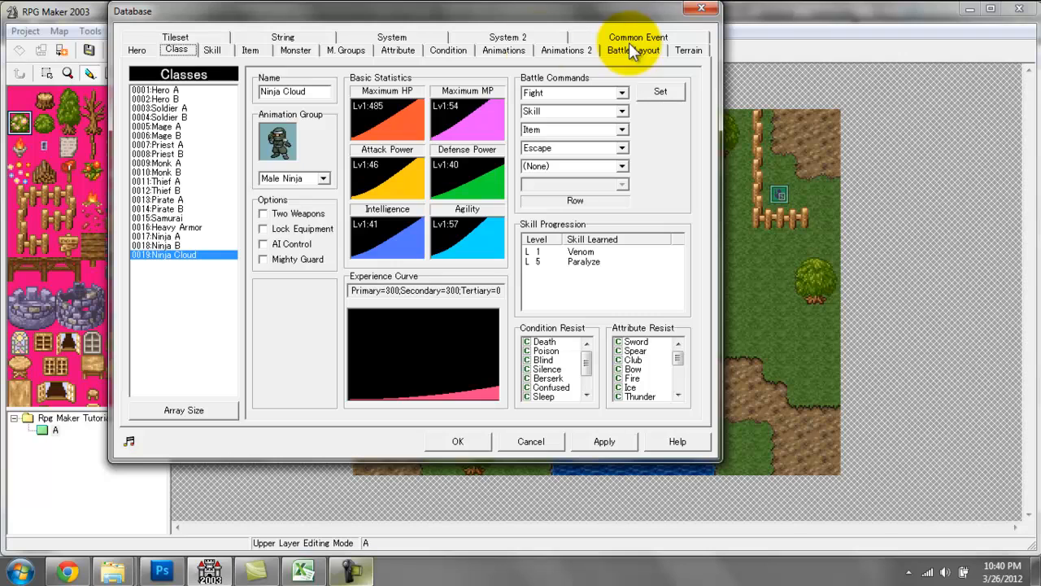
{"action": "left_click", "coordinate": [213, 51]}
{"action": "left_click", "coordinate": [249, 49]}
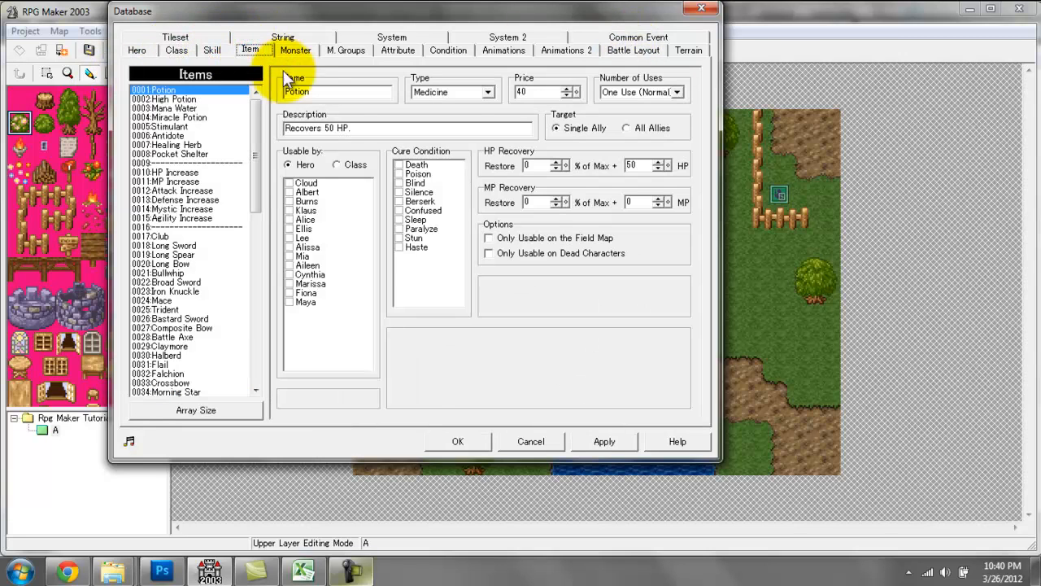
{"action": "left_click", "coordinate": [138, 49]}
{"action": "left_click", "coordinate": [177, 50]}
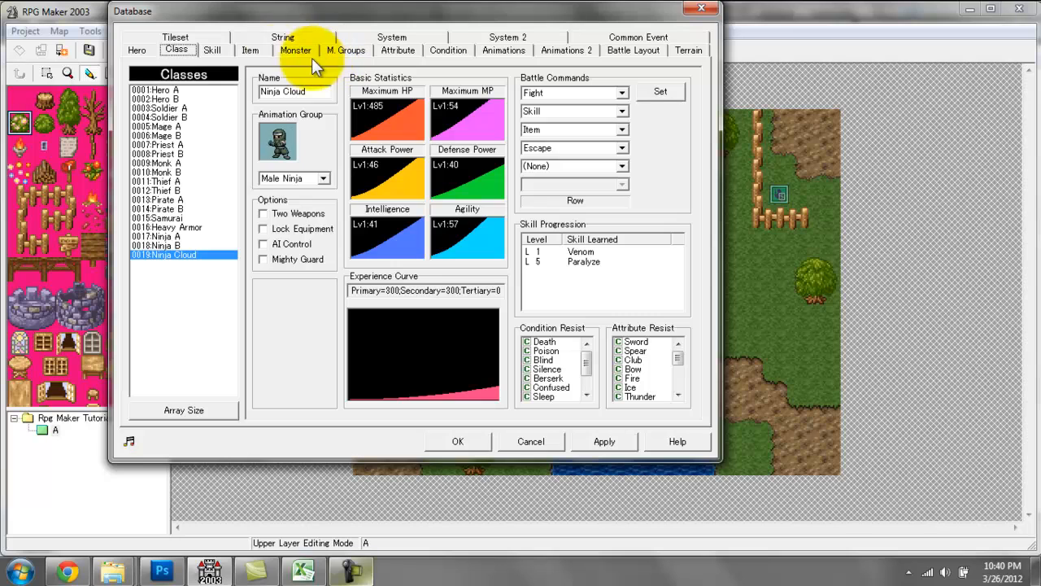
{"action": "left_click", "coordinate": [212, 49]}
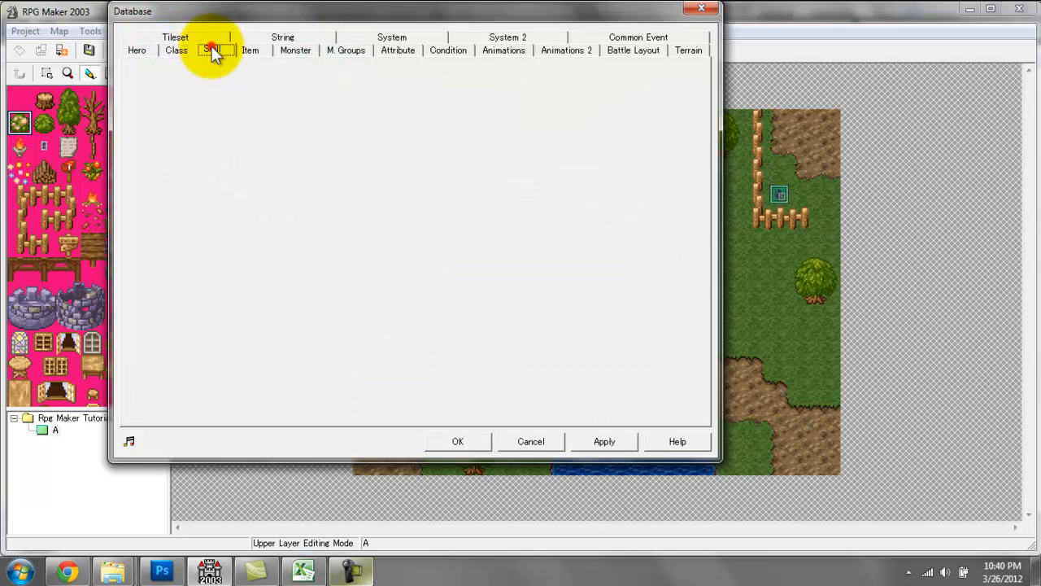
{"action": "left_click", "coordinate": [249, 50]}
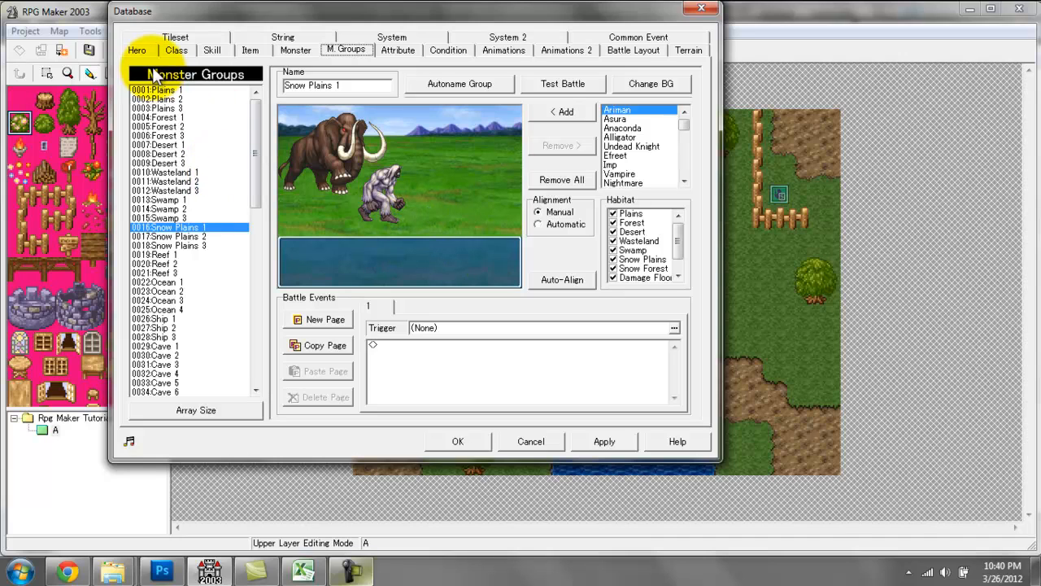
Examine the settings of several skills in the database, ending with the name of Wave of Betrayal.
{"action": "left_click", "coordinate": [212, 51]}
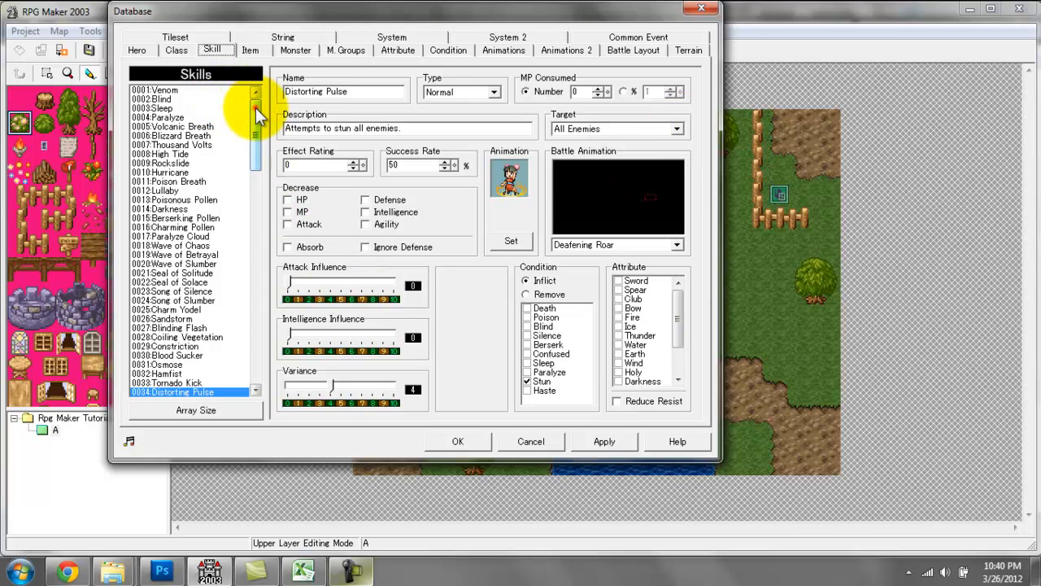
{"action": "left_click", "coordinate": [162, 108]}
{"action": "left_click", "coordinate": [159, 209]}
{"action": "left_click", "coordinate": [187, 254]}
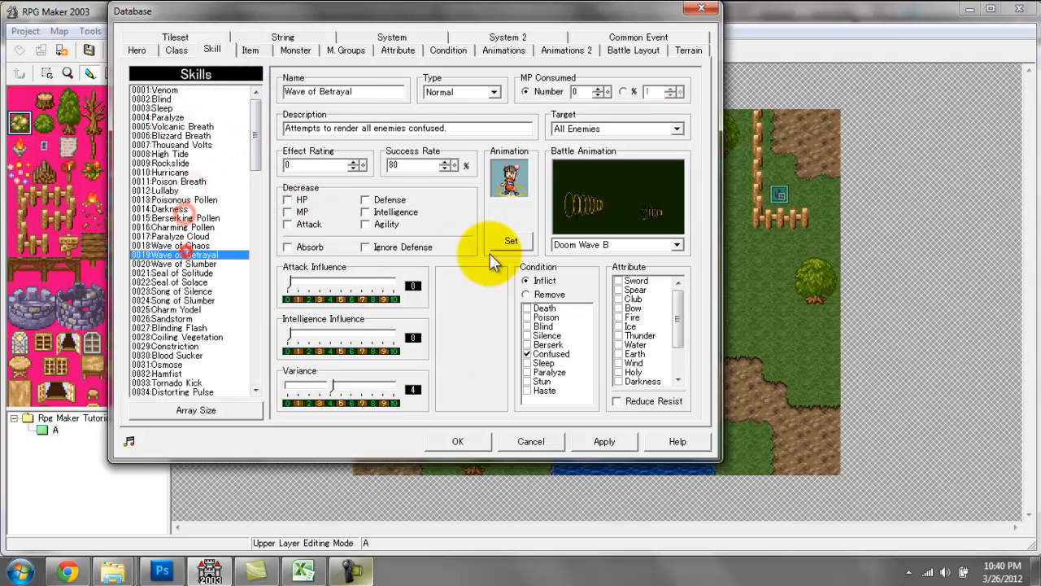
{"action": "left_click_drag", "start_coordinate": [285, 92], "coordinate": [353, 92]}
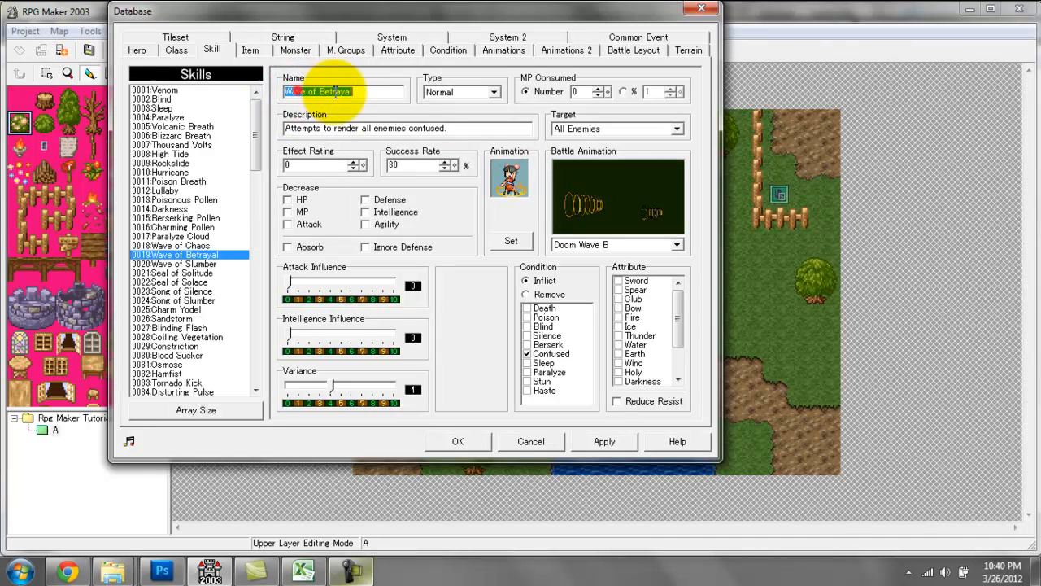
Look through the database items from medicines and stat boosters to weapons such as the Crossbow, returning to Potion.
{"action": "left_click", "coordinate": [250, 51]}
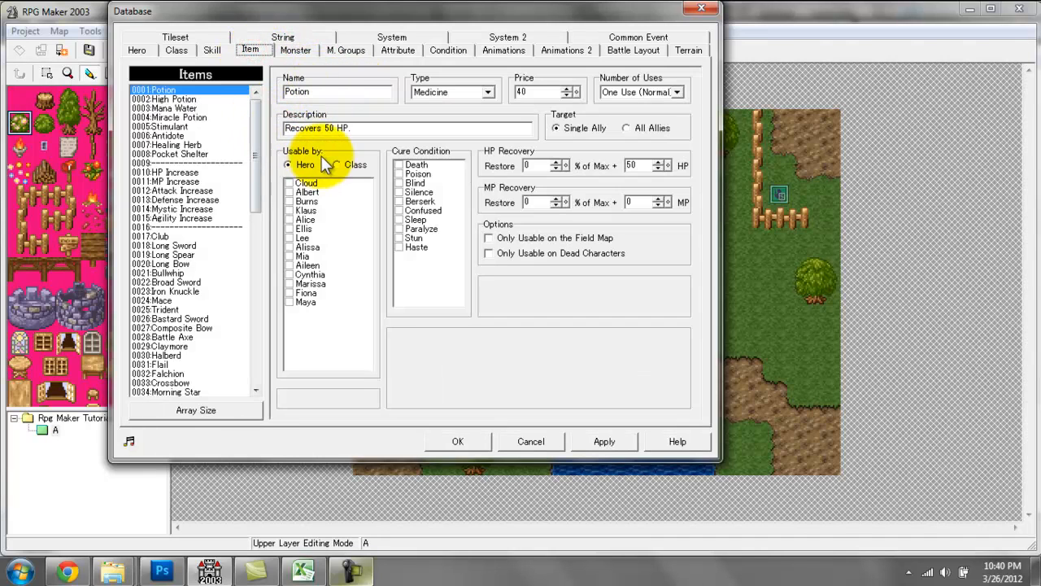
{"action": "left_click", "coordinate": [187, 98]}
{"action": "left_click", "coordinate": [194, 108]}
{"action": "left_click", "coordinate": [191, 133]}
{"action": "left_click", "coordinate": [192, 155]}
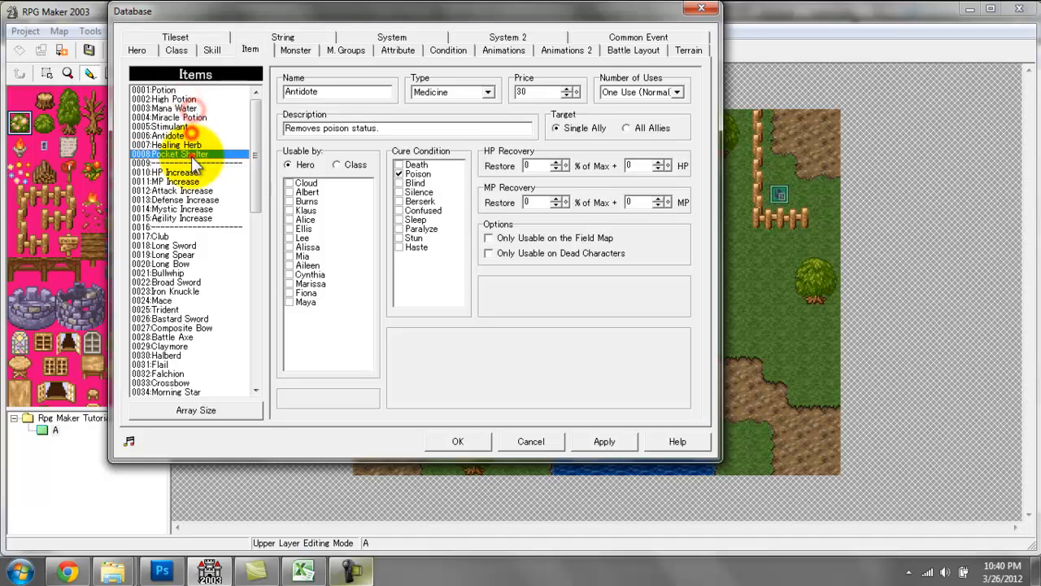
{"action": "left_click", "coordinate": [184, 207]}
{"action": "left_click", "coordinate": [182, 244]}
{"action": "left_click", "coordinate": [173, 273]}
{"action": "left_click", "coordinate": [174, 329]}
{"action": "left_click", "coordinate": [171, 364]}
{"action": "left_click", "coordinate": [178, 384]}
{"action": "left_click", "coordinate": [199, 285]}
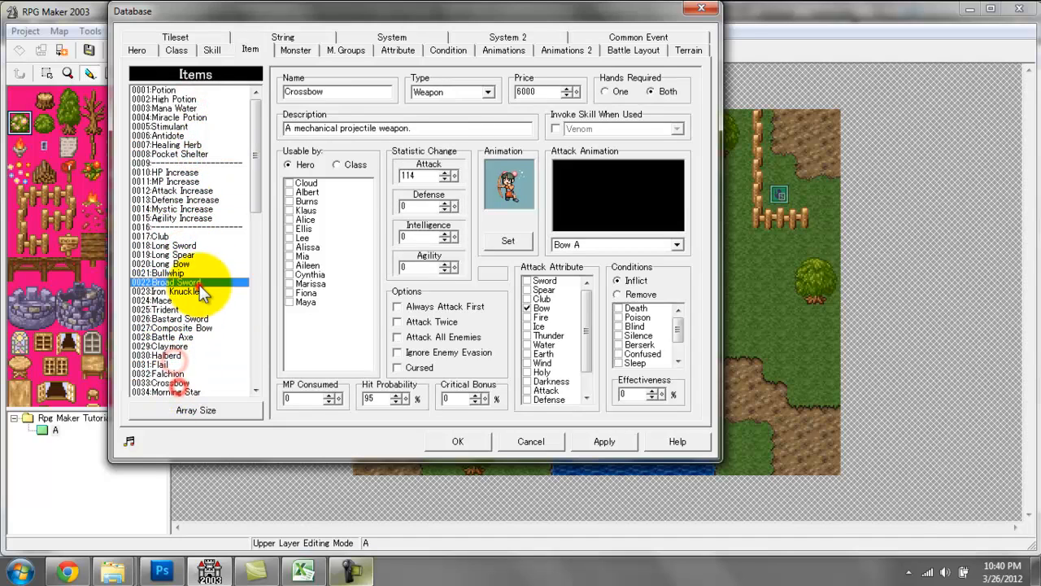
{"action": "left_click", "coordinate": [203, 209]}
{"action": "left_click", "coordinate": [206, 90]}
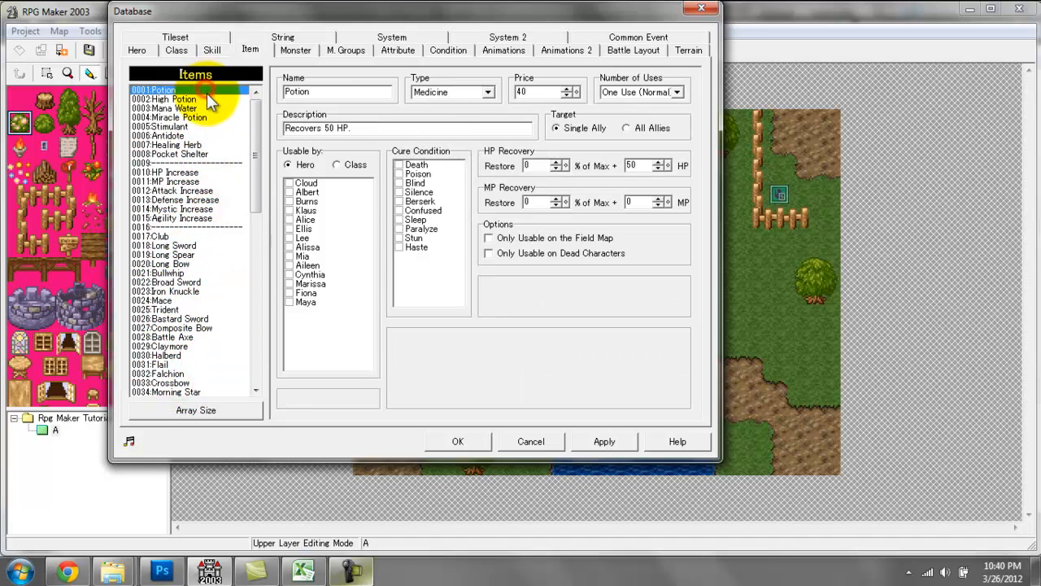
Examine the Potion's type, description and usability by hero and by class, leaving it on Hero.
{"action": "left_click", "coordinate": [479, 92]}
{"action": "left_click", "coordinate": [497, 58]}
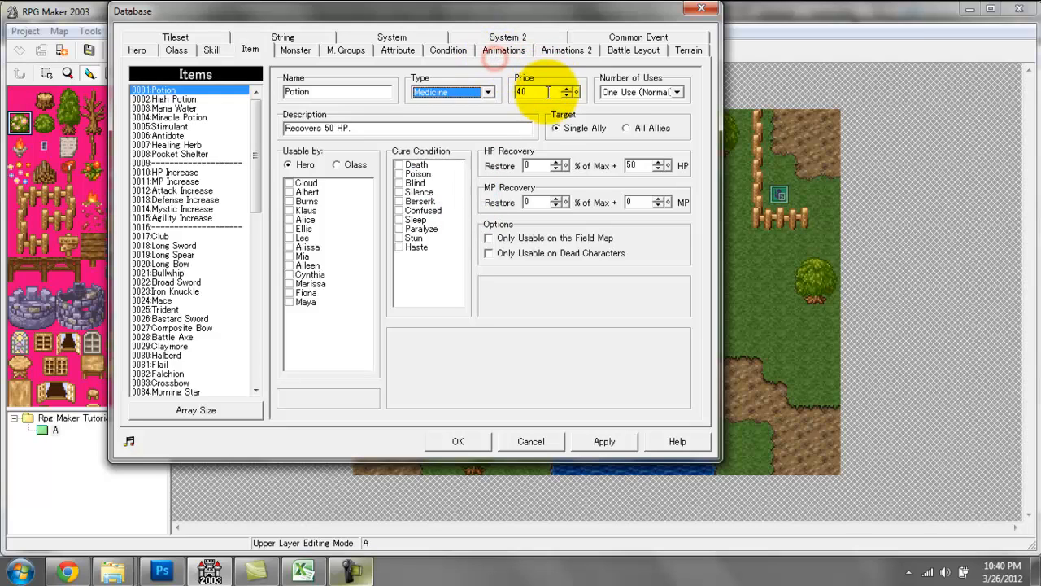
{"action": "left_click_drag", "start_coordinate": [369, 124], "coordinate": [278, 123]}
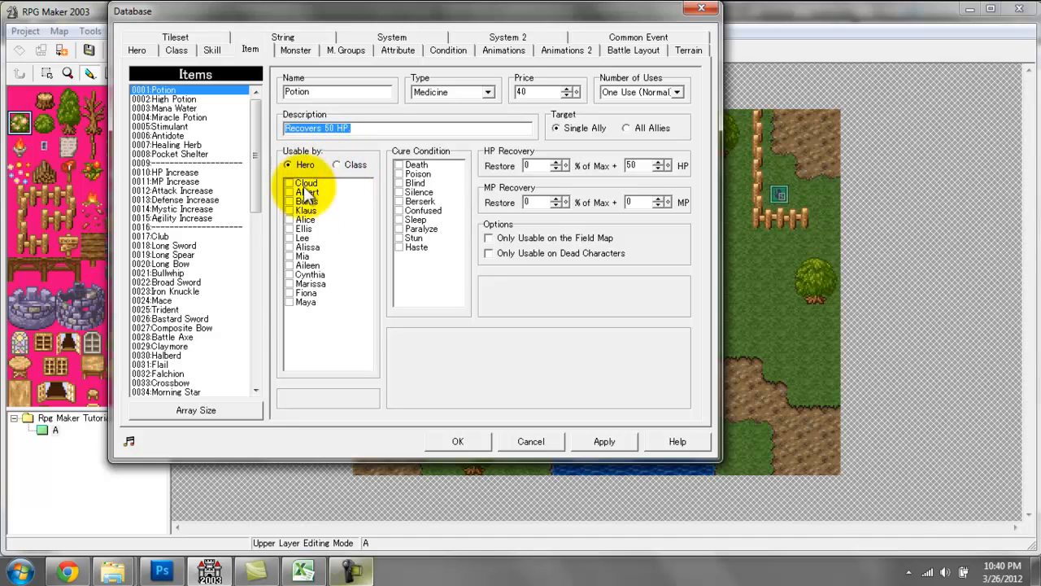
{"action": "left_click", "coordinate": [339, 164]}
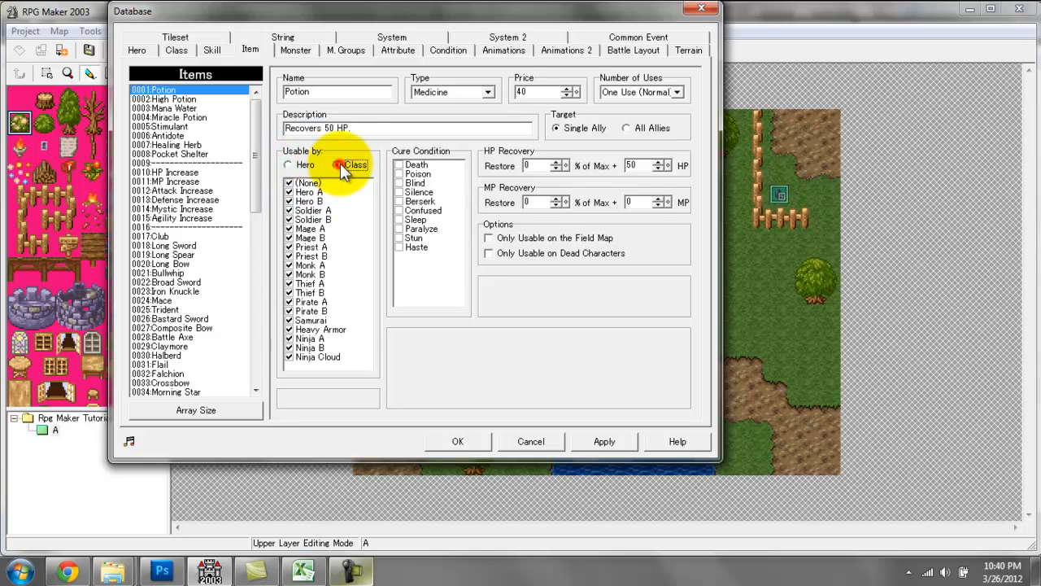
{"action": "left_click", "coordinate": [290, 165]}
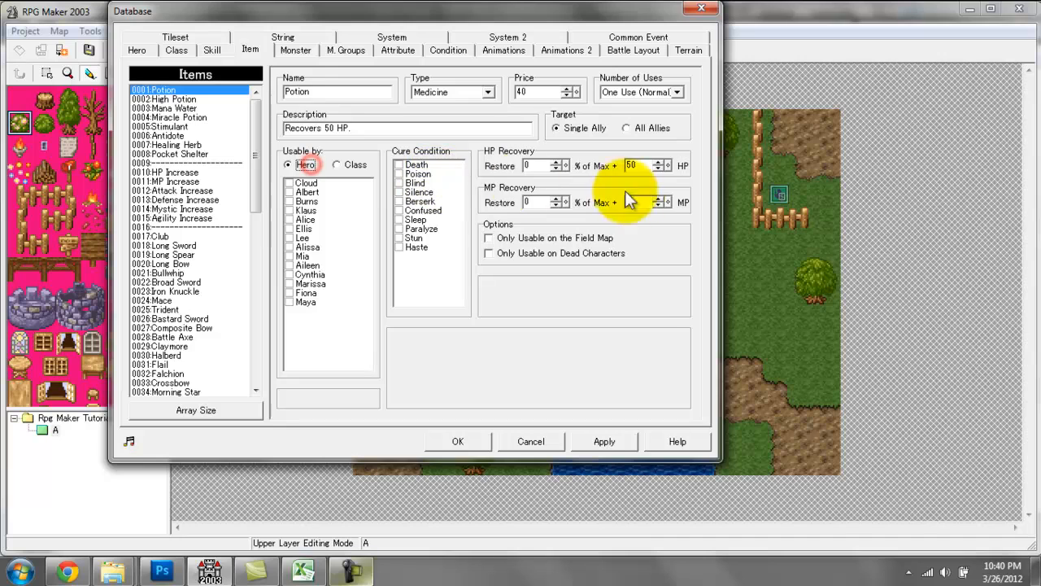
Examine the Oroboros and Nine-Tail Fox monsters and compare them with the Snow Plains 1 monster group.
{"action": "left_click", "coordinate": [295, 51]}
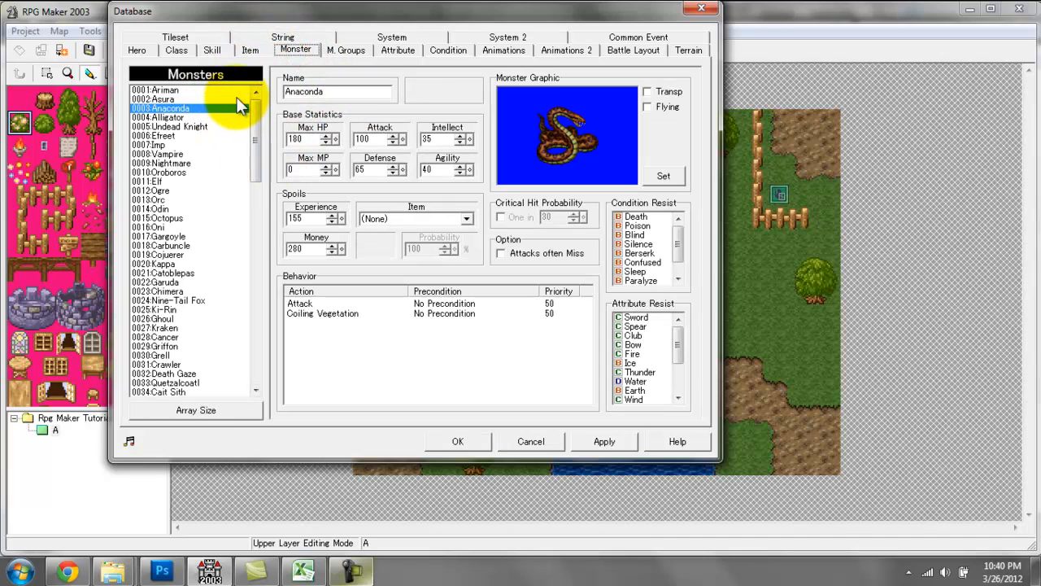
{"action": "left_click", "coordinate": [229, 171]}
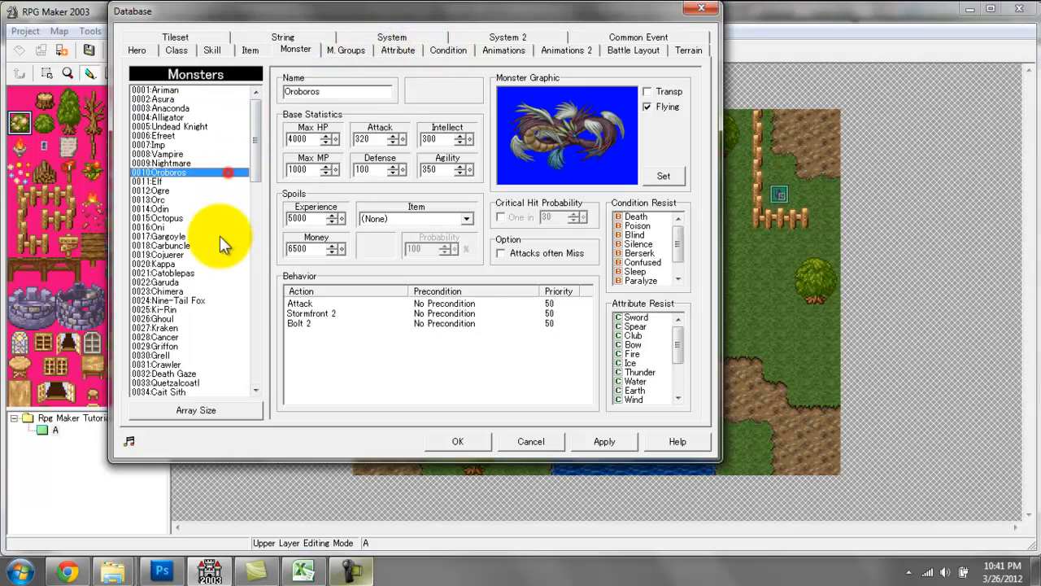
{"action": "left_click", "coordinate": [231, 300]}
{"action": "left_click", "coordinate": [346, 50]}
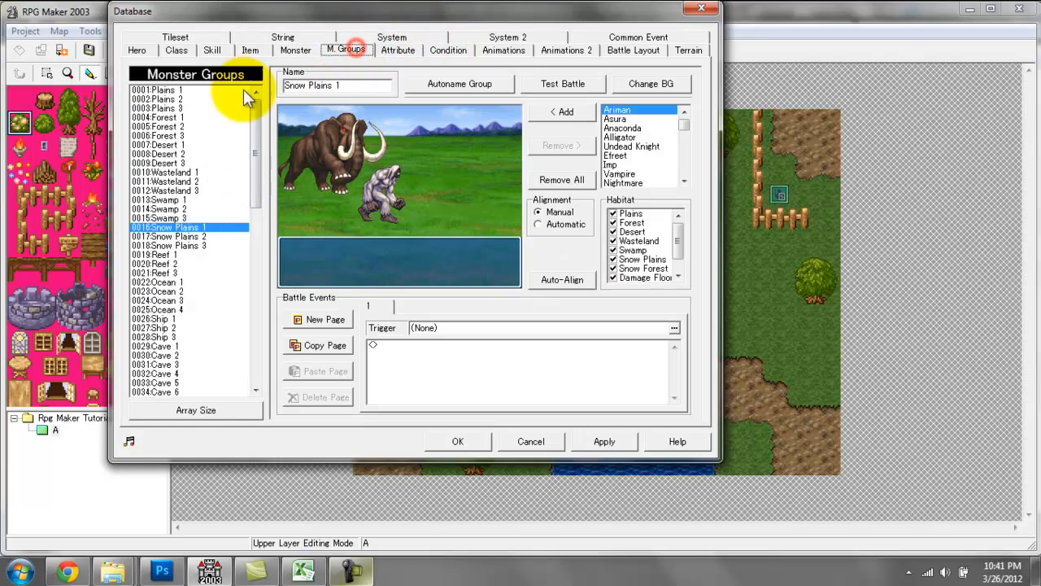
{"action": "left_click", "coordinate": [301, 51]}
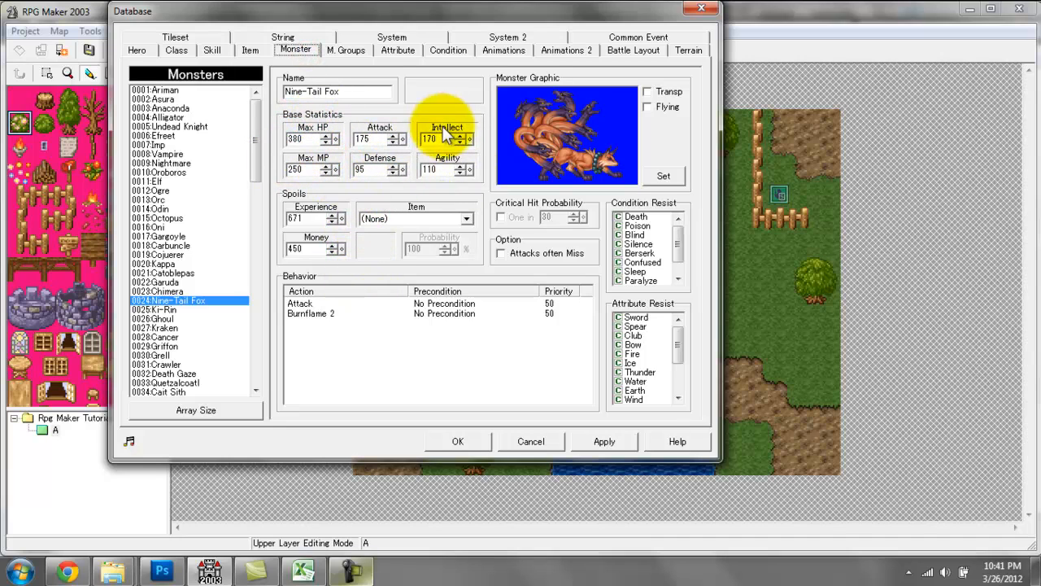
{"action": "left_click_drag", "start_coordinate": [338, 92], "coordinate": [285, 91]}
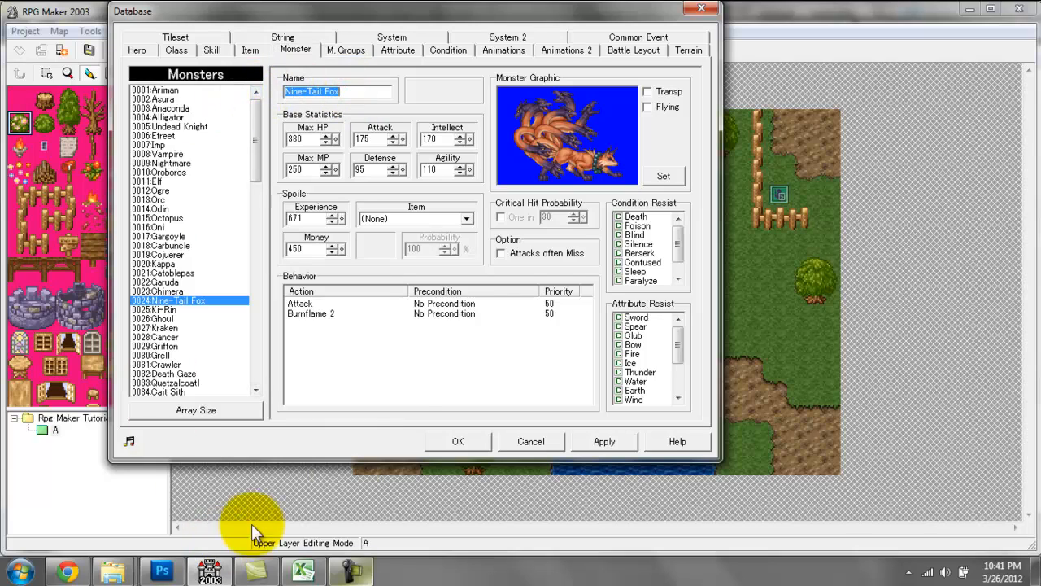
Examine the trigger preconditions available for the Nine-Tail Fox's Attack behavior, leaving the behavior as it is.
{"action": "left_click", "coordinate": [344, 302]}
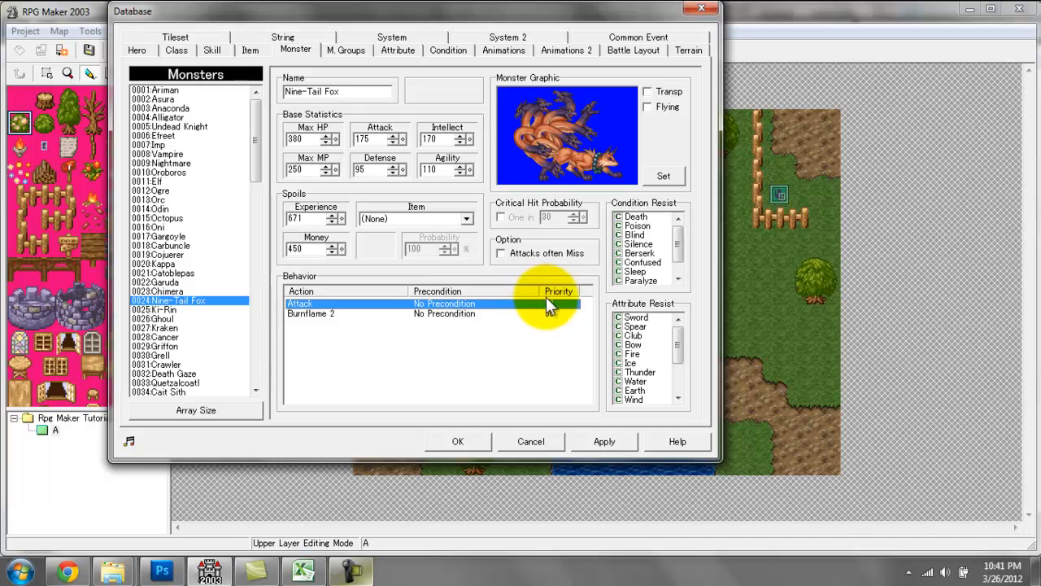
{"action": "double_click", "coordinate": [307, 303]}
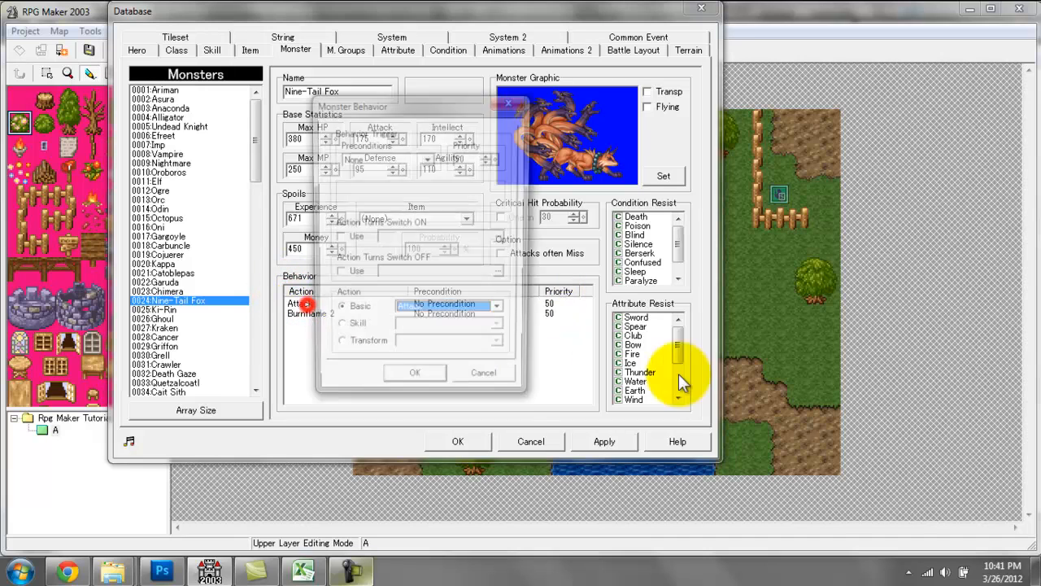
{"action": "left_click", "coordinate": [383, 155]}
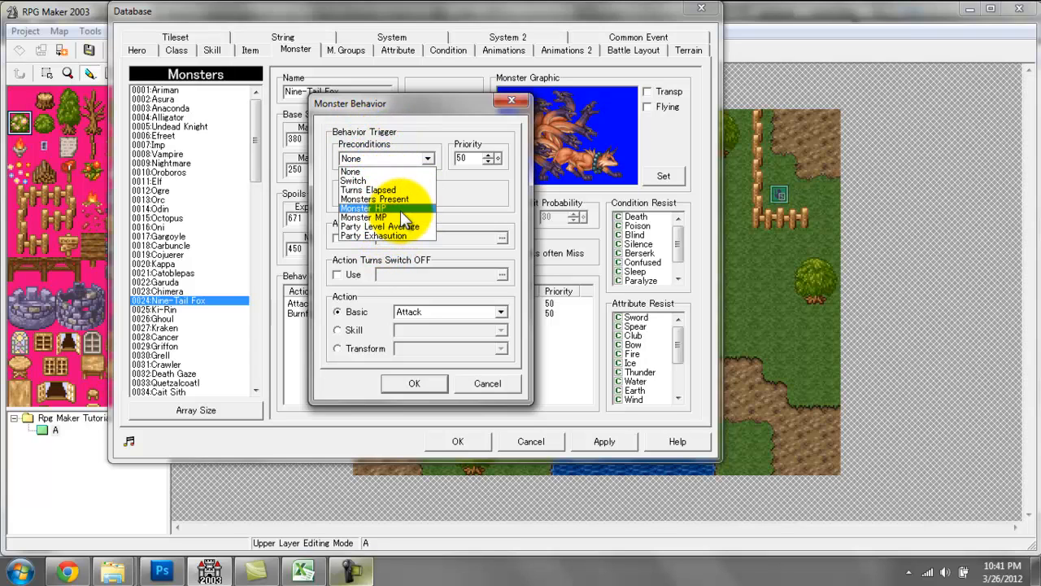
{"action": "left_click", "coordinate": [489, 383]}
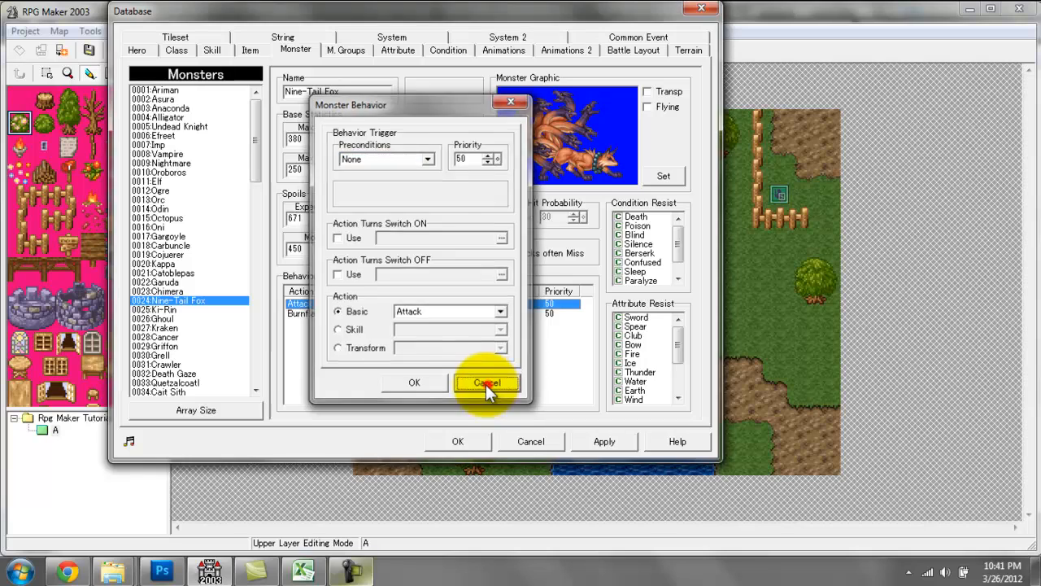
{"action": "left_click", "coordinate": [488, 383]}
Start a new Nine-Tail Fox behavior triggered when Monster HP is 0 to 10%, with priority 100.
{"action": "double_click", "coordinate": [346, 325]}
{"action": "left_click", "coordinate": [370, 157]}
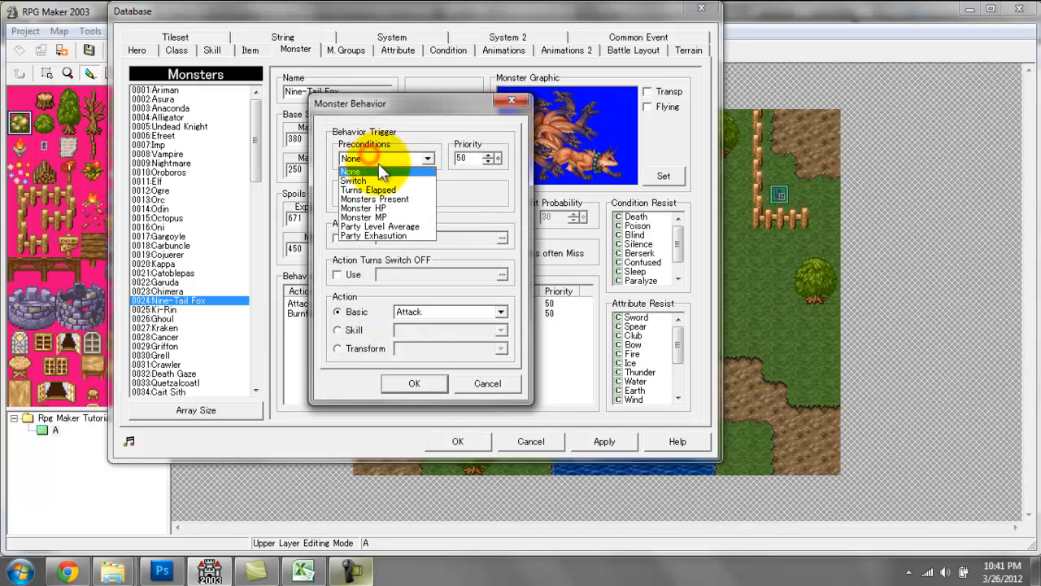
{"action": "left_click", "coordinate": [405, 209]}
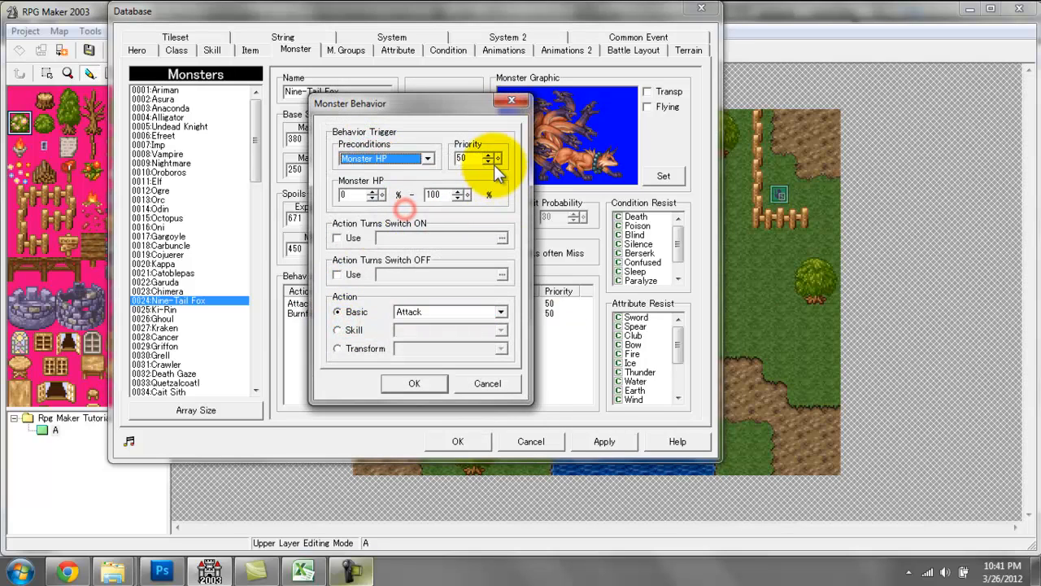
{"action": "double_click", "coordinate": [346, 194]}
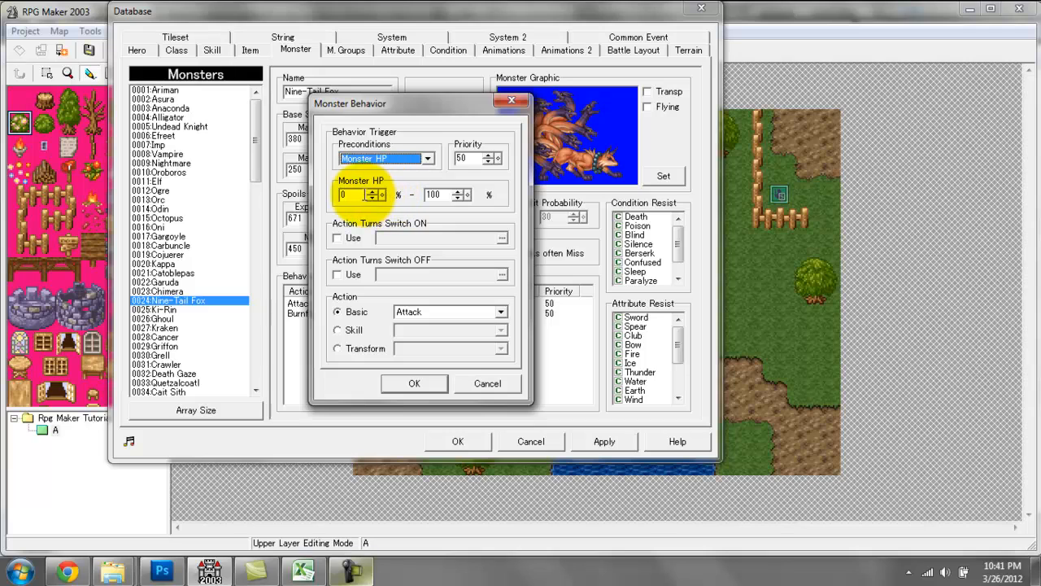
{"action": "double_click", "coordinate": [448, 194]}
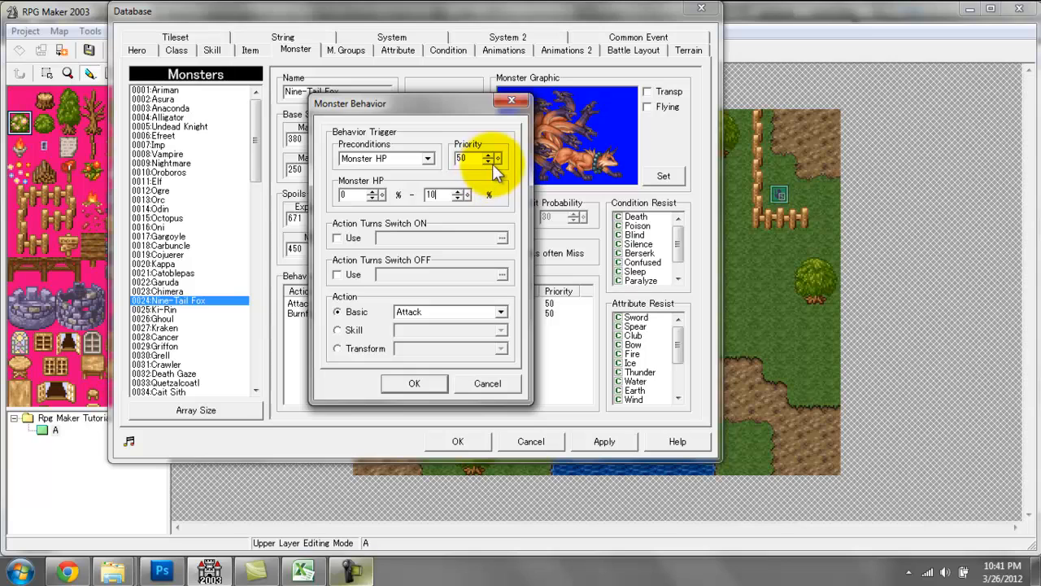
{"action": "type", "text": "10"}
{"action": "double_click", "coordinate": [464, 158]}
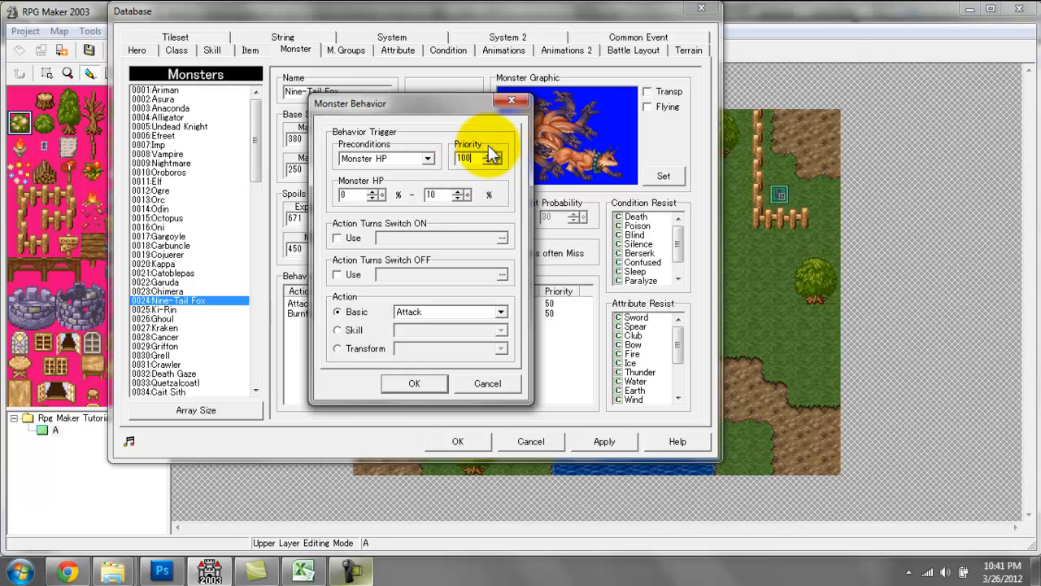
Make the new behavior's action the skill Heal Force 1 and add it to the Nine-Tail Fox.
{"action": "left_click", "coordinate": [358, 329]}
{"action": "left_click", "coordinate": [442, 330]}
{"action": "left_click", "coordinate": [502, 356]}
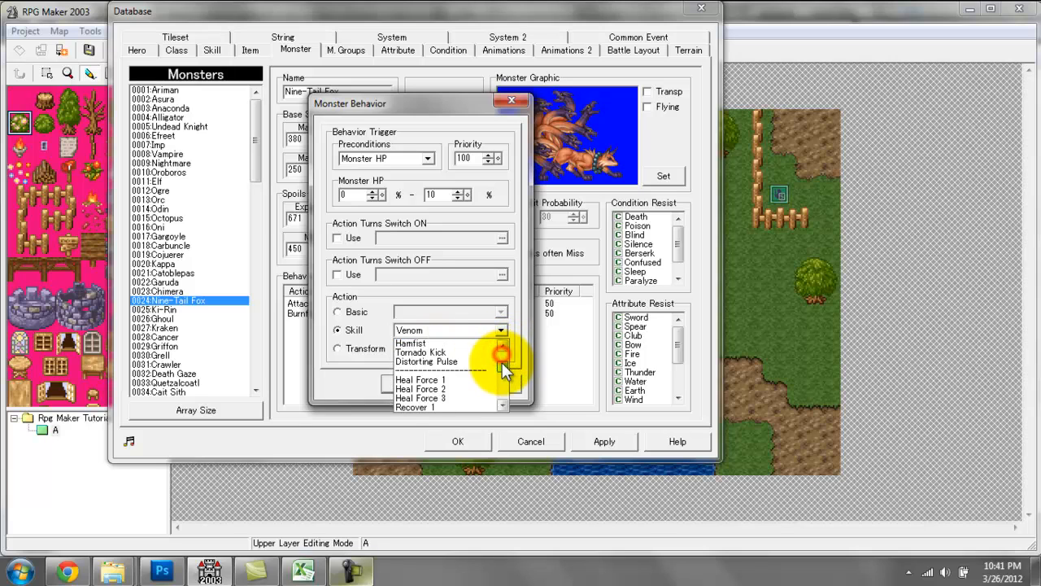
{"action": "left_click", "coordinate": [471, 363]}
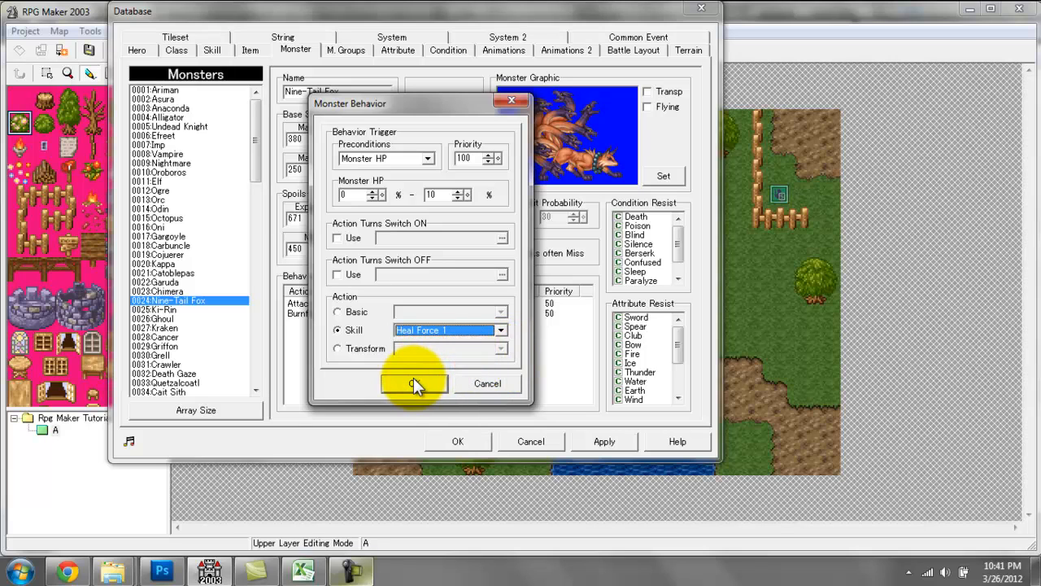
{"action": "left_click", "coordinate": [413, 381]}
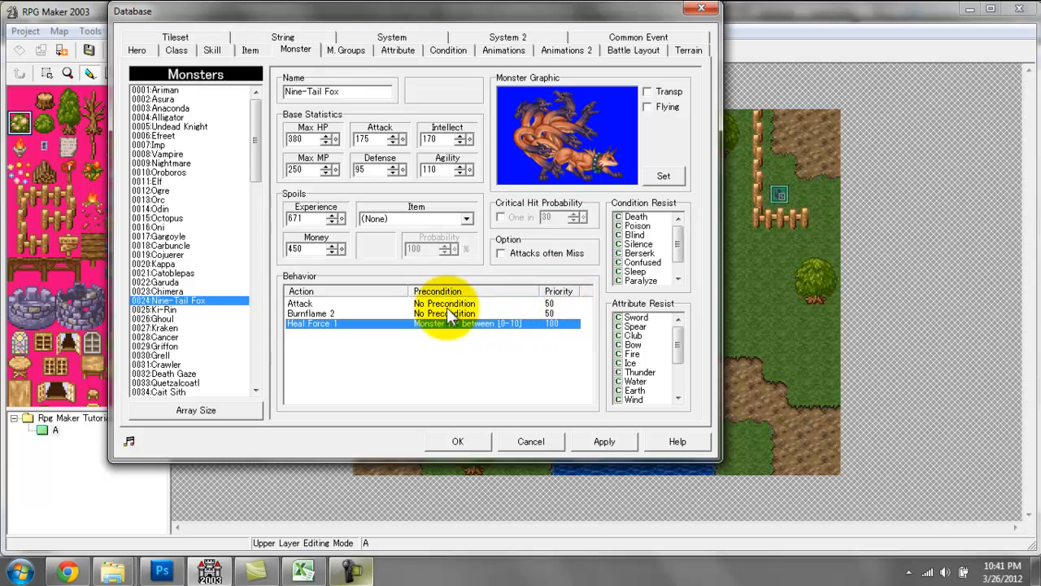
{"action": "left_click", "coordinate": [323, 332]}
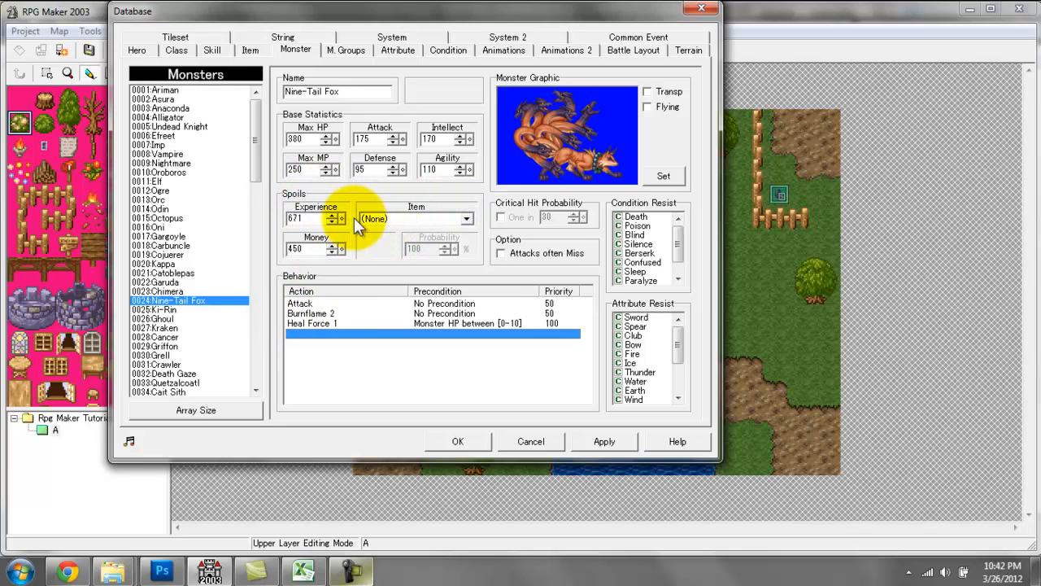
Make the Nine-Tail Fox drop a Potion with a probability of 70%, leaving its critical hits disabled.
{"action": "double_click", "coordinate": [295, 218]}
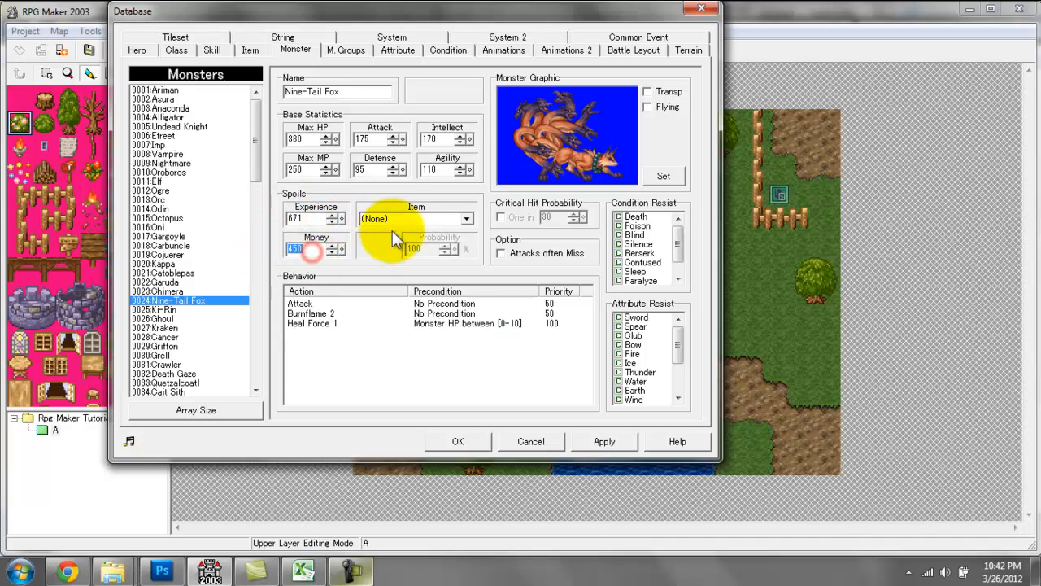
{"action": "left_click", "coordinate": [467, 218]}
{"action": "left_click", "coordinate": [471, 248]}
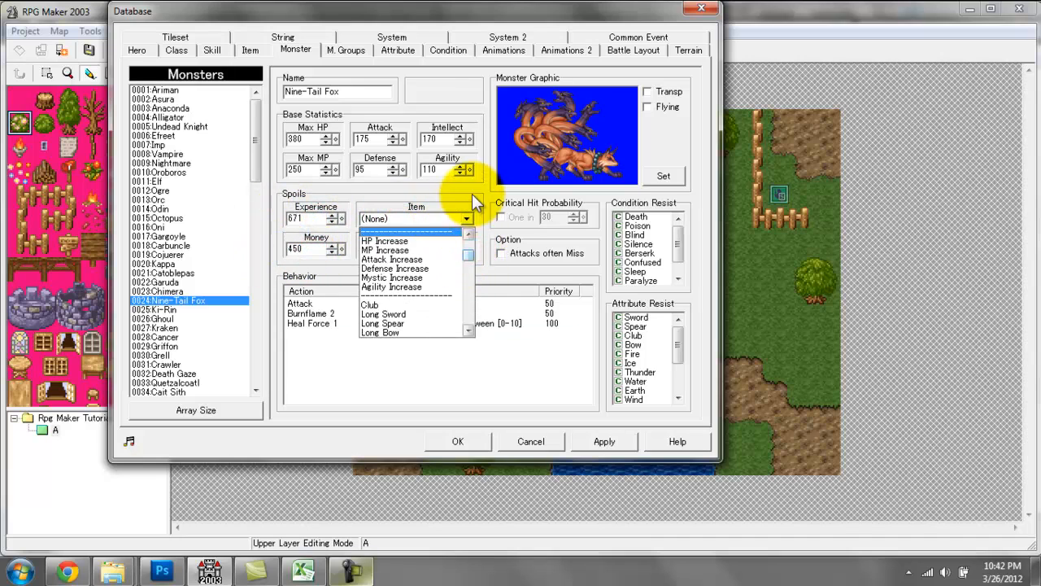
{"action": "left_click", "coordinate": [467, 218]}
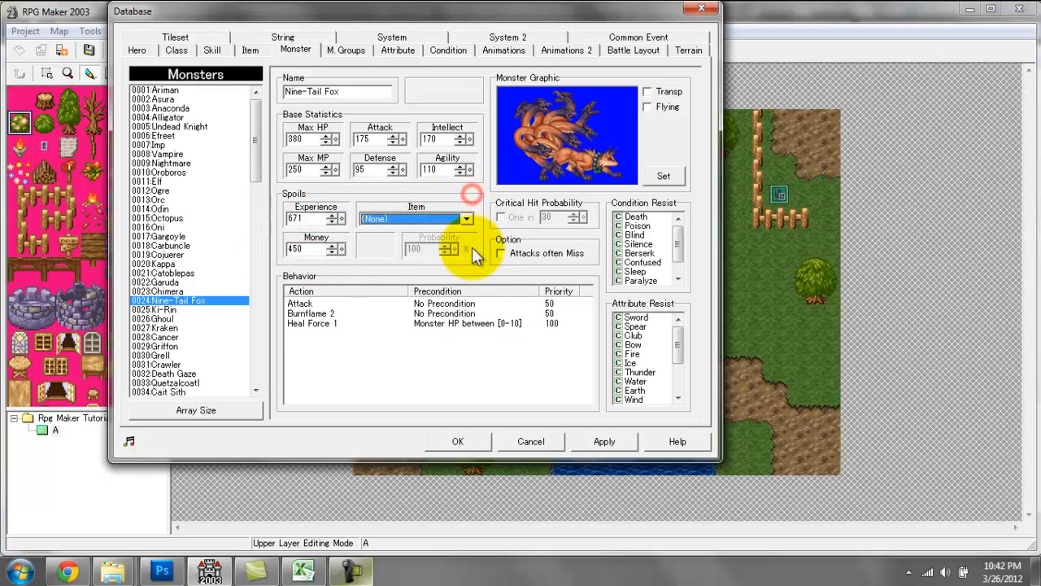
{"action": "left_click", "coordinate": [435, 216]}
{"action": "left_click", "coordinate": [391, 241]}
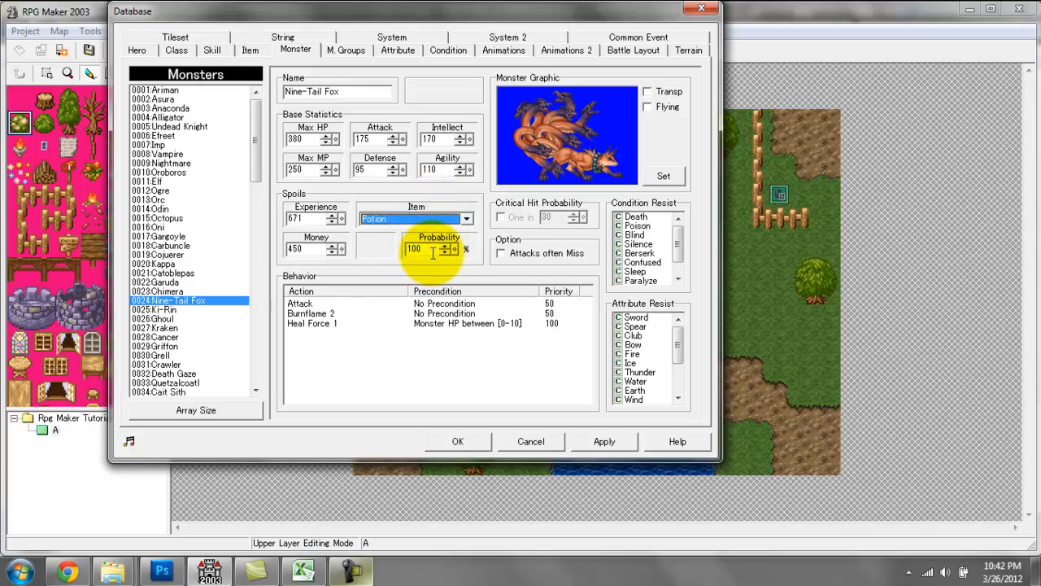
{"action": "double_click", "coordinate": [432, 250]}
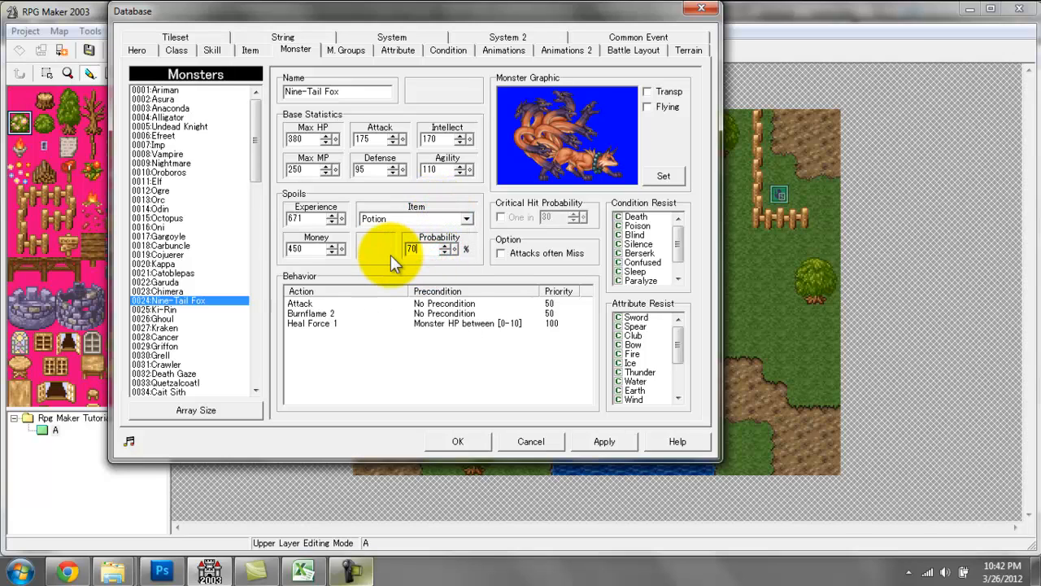
{"action": "left_click", "coordinate": [502, 216]}
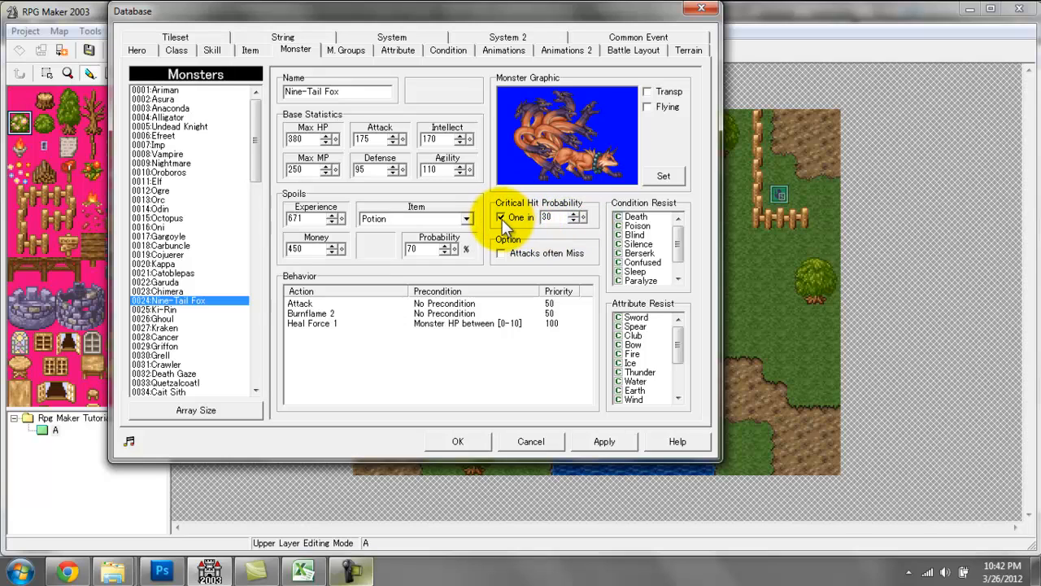
{"action": "left_click", "coordinate": [502, 218]}
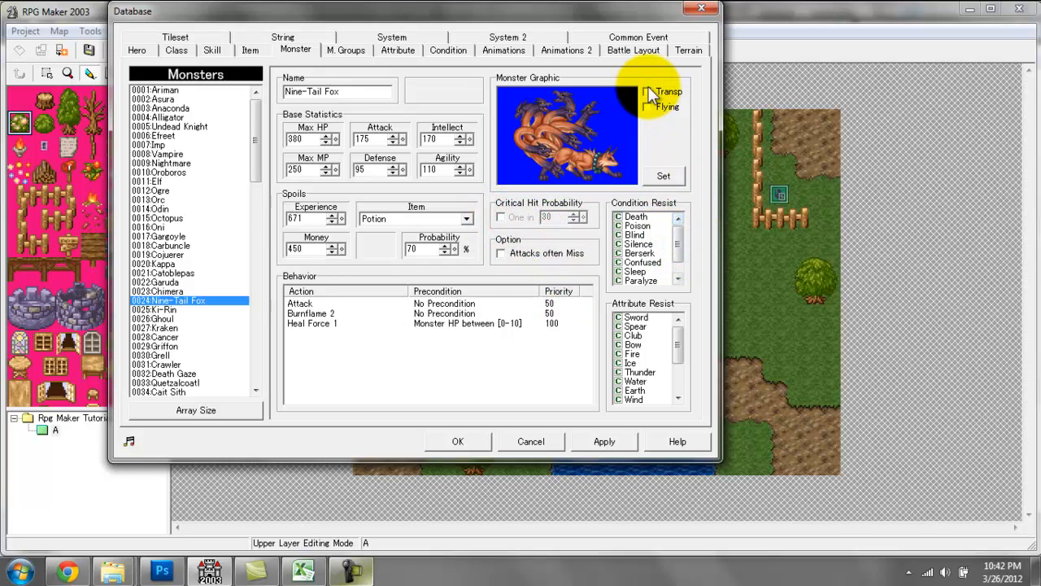
{"action": "left_click", "coordinate": [345, 51]}
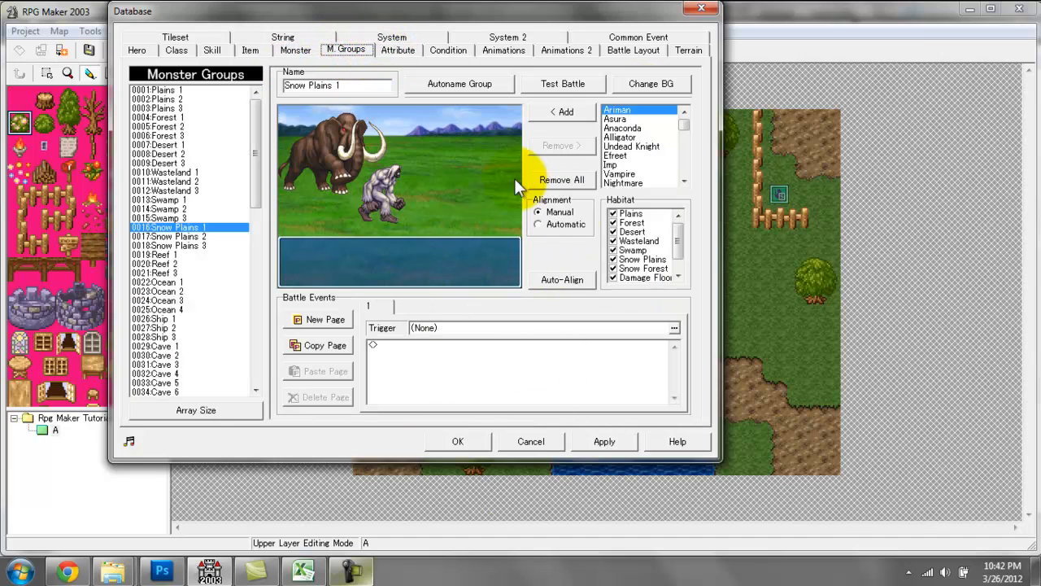
{"action": "left_click", "coordinate": [136, 51]}
{"action": "left_click", "coordinate": [176, 51]}
{"action": "left_click", "coordinate": [212, 51]}
{"action": "left_click", "coordinate": [247, 51]}
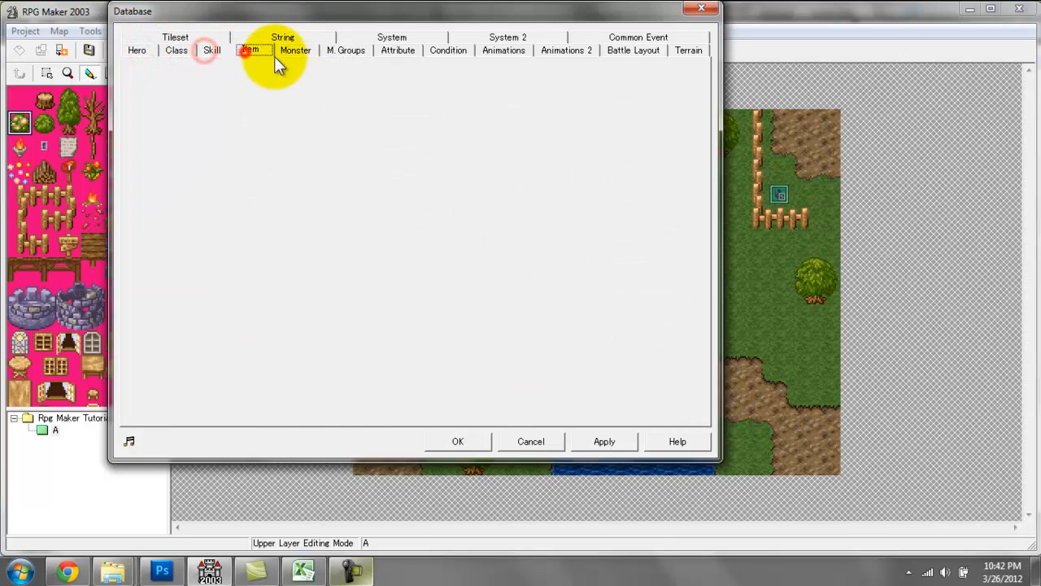
{"action": "left_click", "coordinate": [294, 52]}
Preview several battle backgrounds for the Snow Plains 1 monster group and set it to snowfield.
{"action": "left_click", "coordinate": [327, 52]}
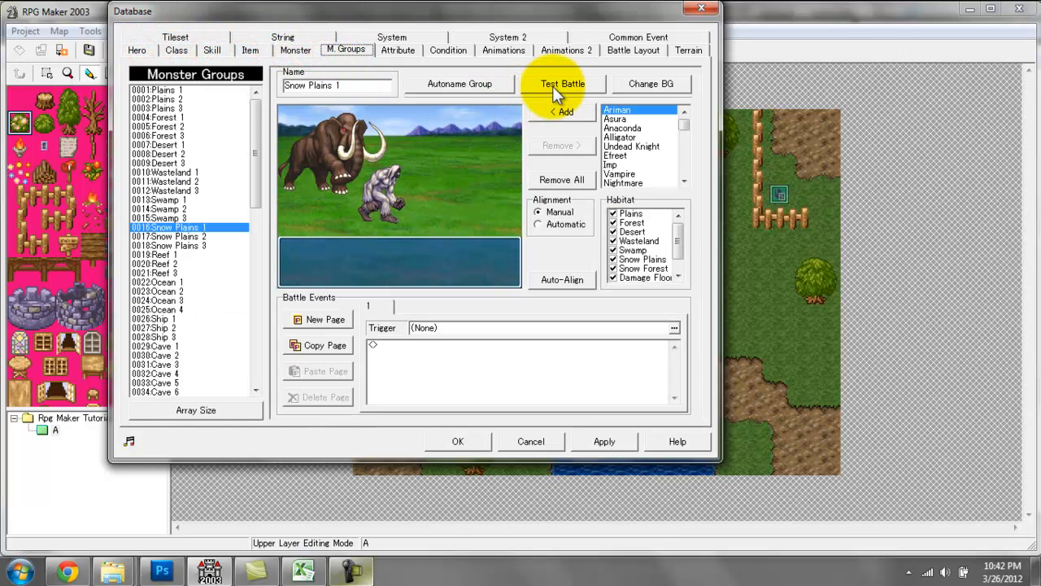
{"action": "left_click", "coordinate": [626, 84]}
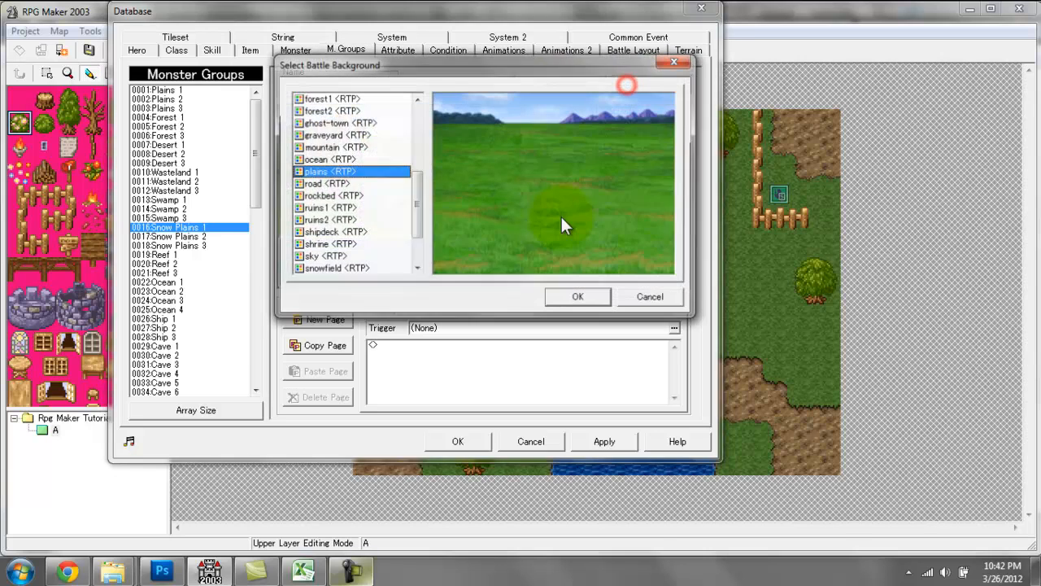
{"action": "left_click", "coordinate": [344, 99]}
{"action": "left_click", "coordinate": [390, 136]}
{"action": "left_click", "coordinate": [370, 185]}
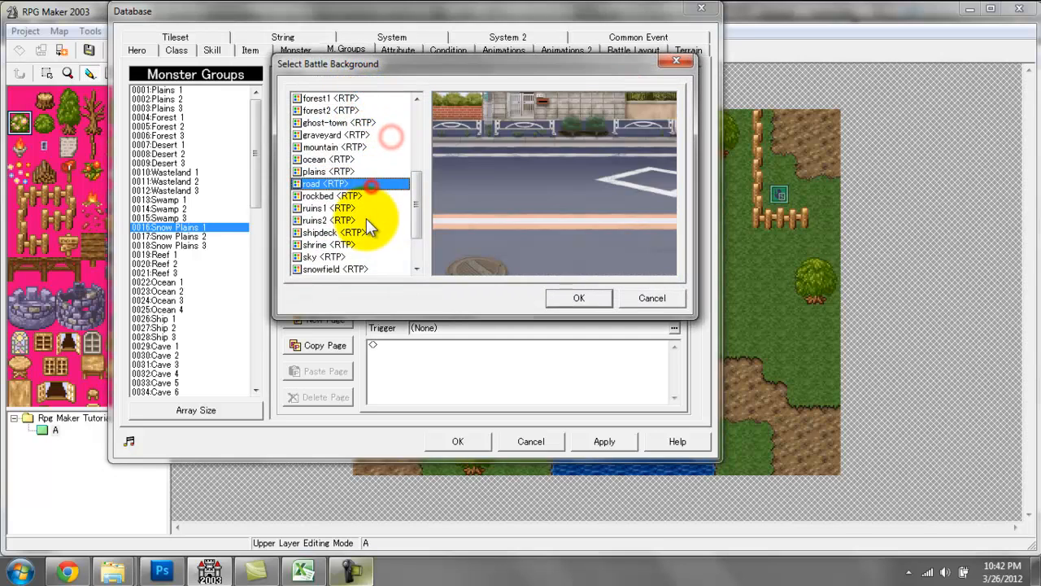
{"action": "left_click", "coordinate": [367, 257]}
{"action": "left_click", "coordinate": [369, 246]}
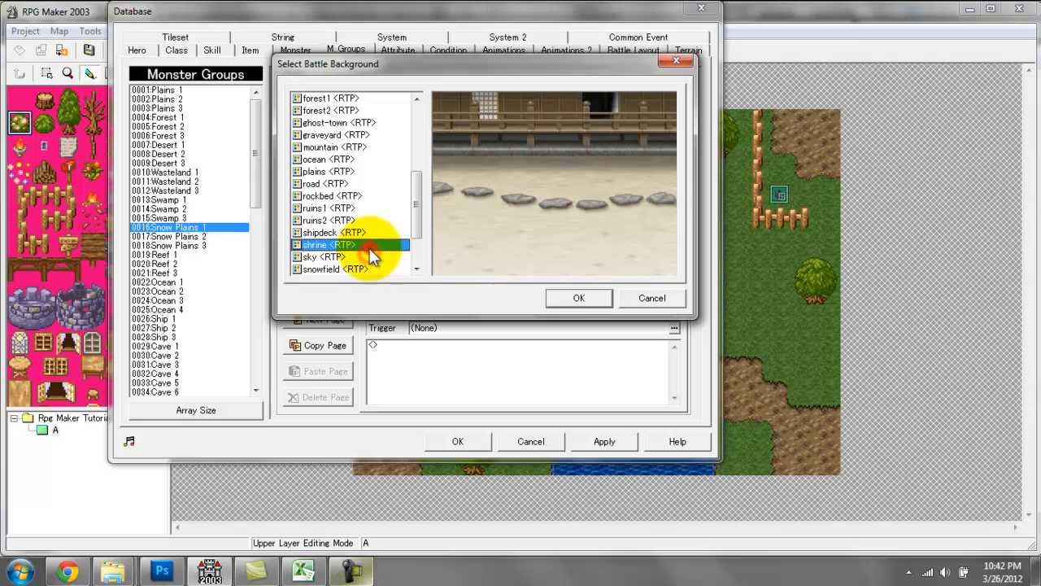
{"action": "scroll", "coordinate": [396, 258], "scroll_direction": "down", "scroll_amount": 2}
{"action": "left_click", "coordinate": [346, 267]}
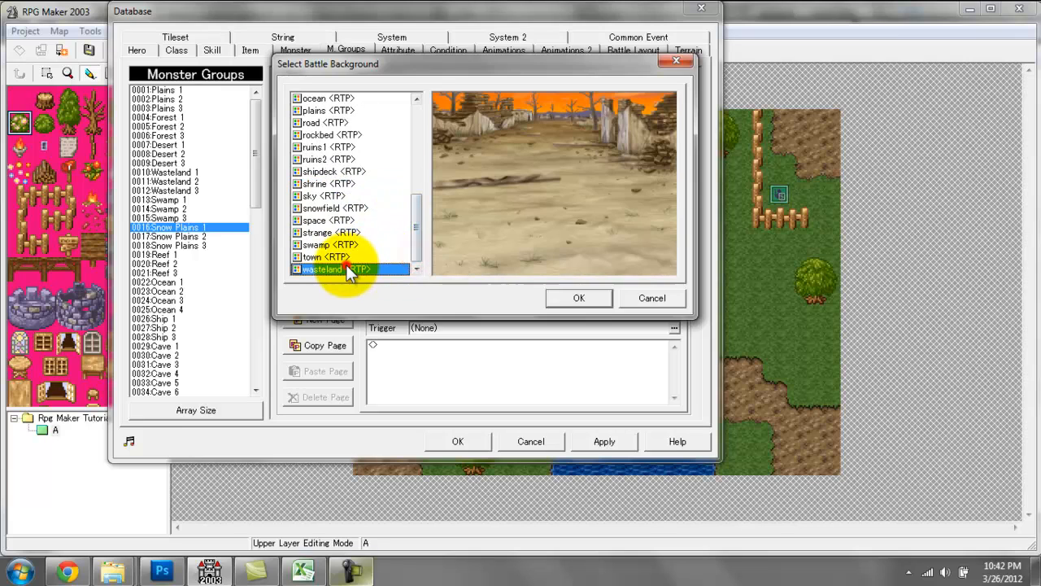
{"action": "left_click", "coordinate": [345, 257]}
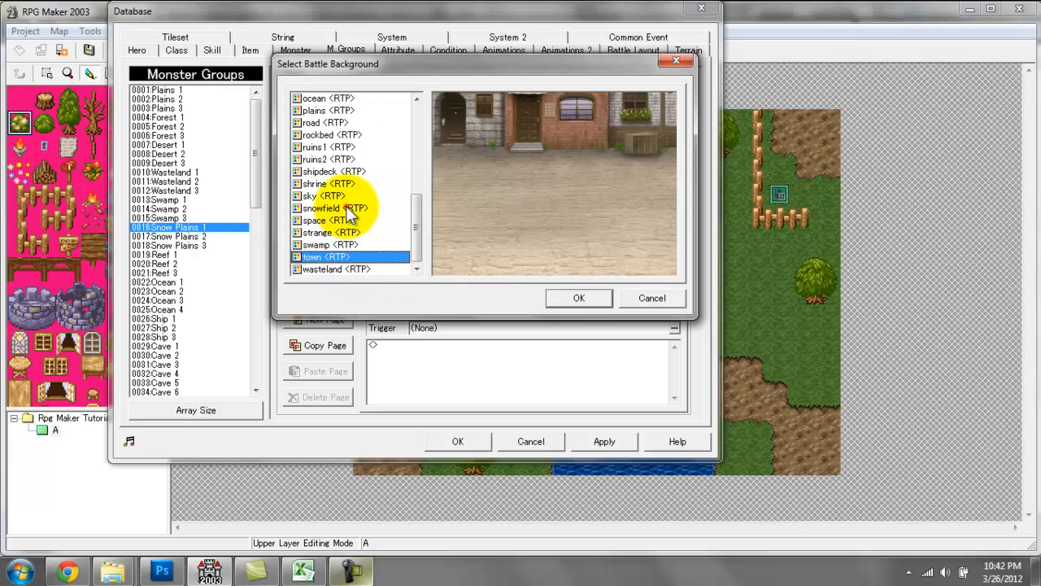
{"action": "left_click", "coordinate": [346, 208]}
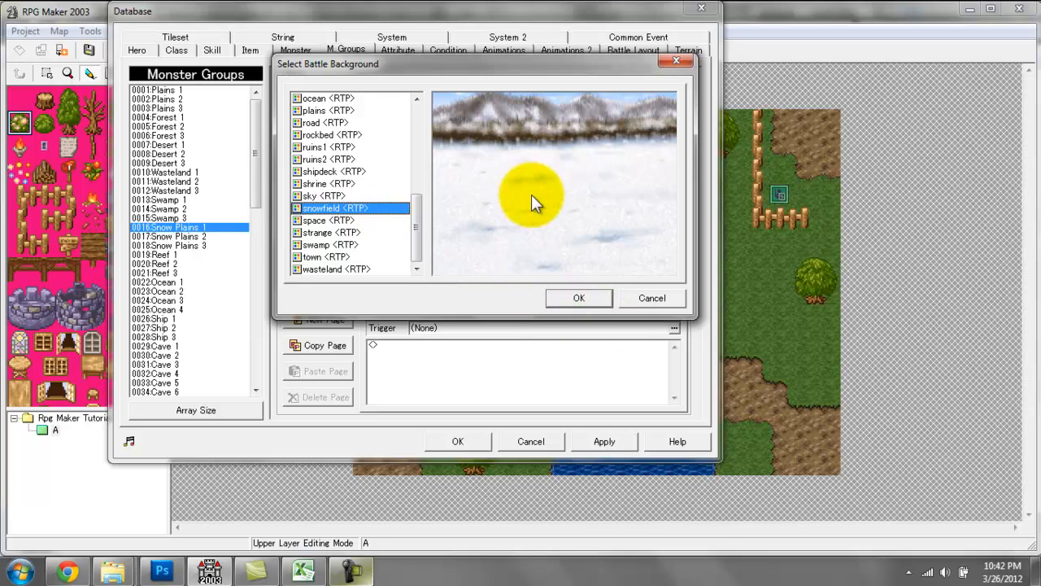
{"action": "left_click", "coordinate": [568, 293]}
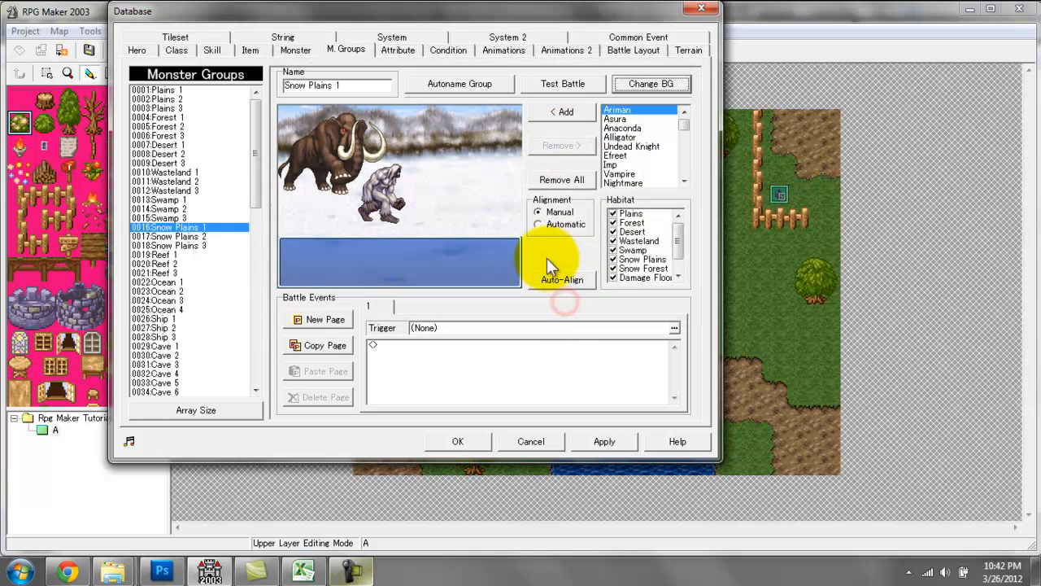
Run a test battle against the Snow Plains 1 group with level 1 Cloud, then close it.
{"action": "left_click", "coordinate": [563, 83]}
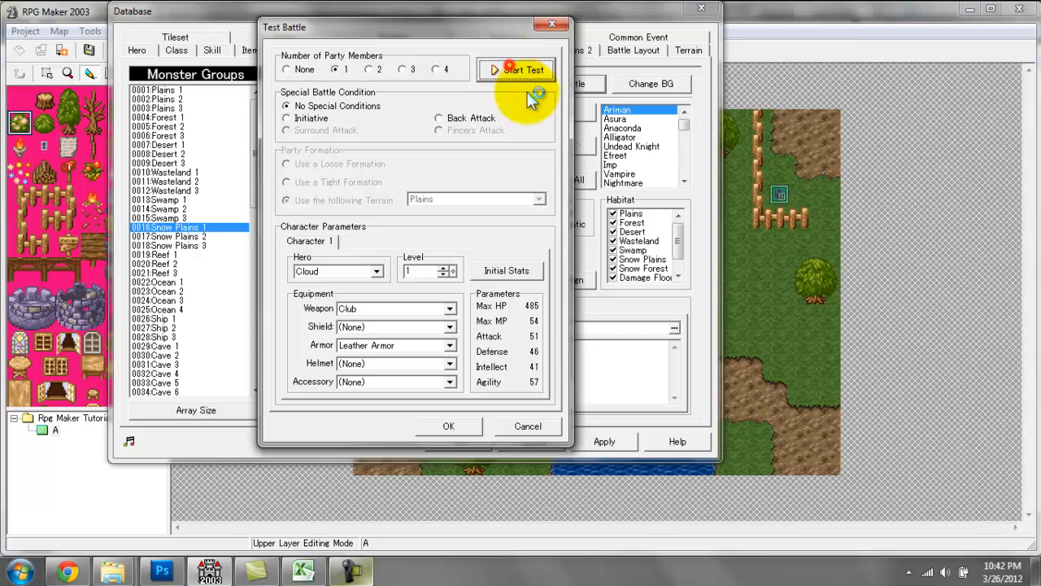
{"action": "left_click", "coordinate": [520, 69]}
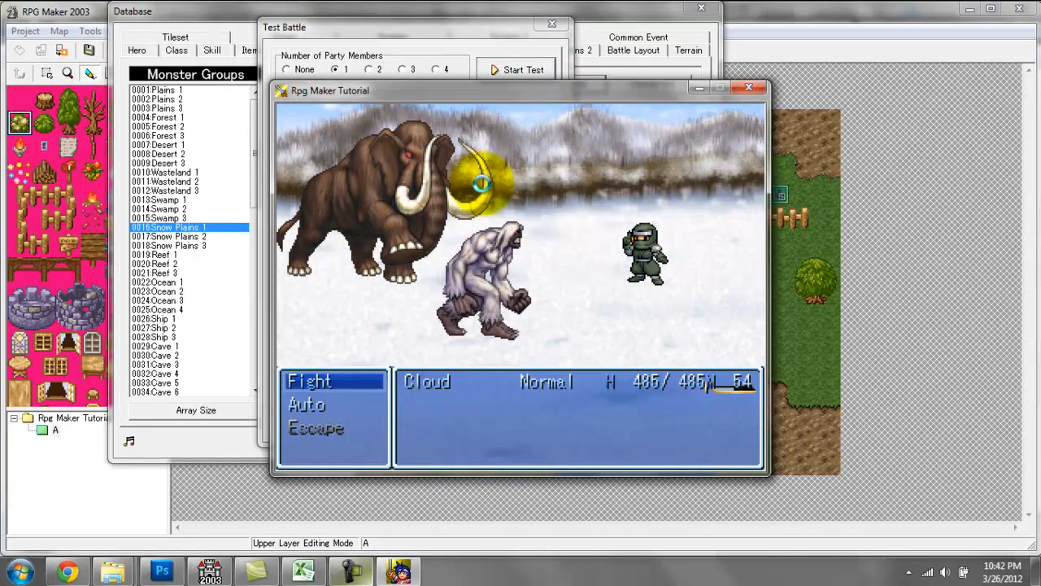
{"action": "left_click", "coordinate": [749, 87]}
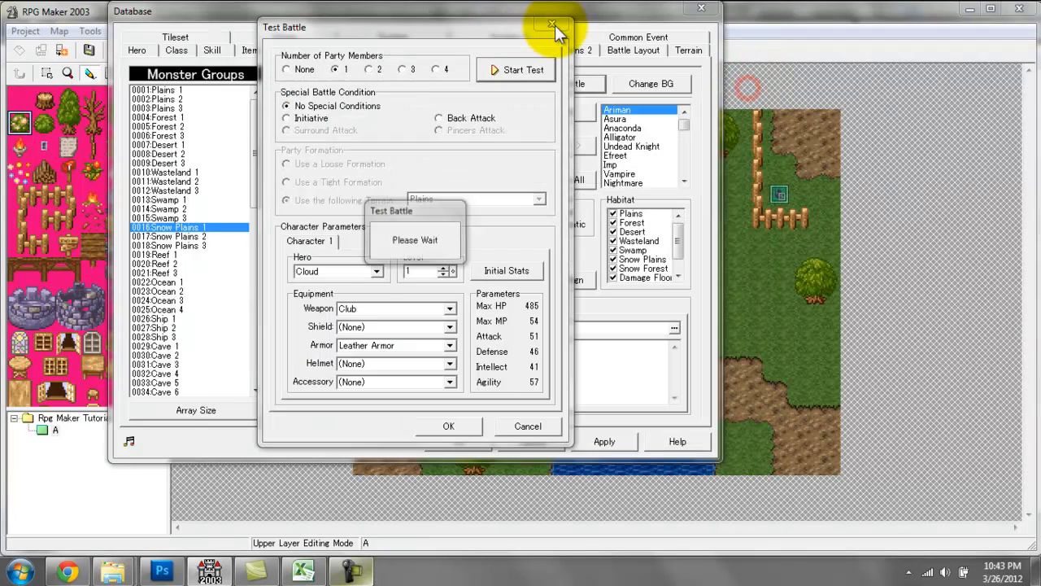
{"action": "left_click", "coordinate": [552, 25]}
Examine the type and damage multipliers of the Absorb and Holy attributes.
{"action": "left_click", "coordinate": [398, 55]}
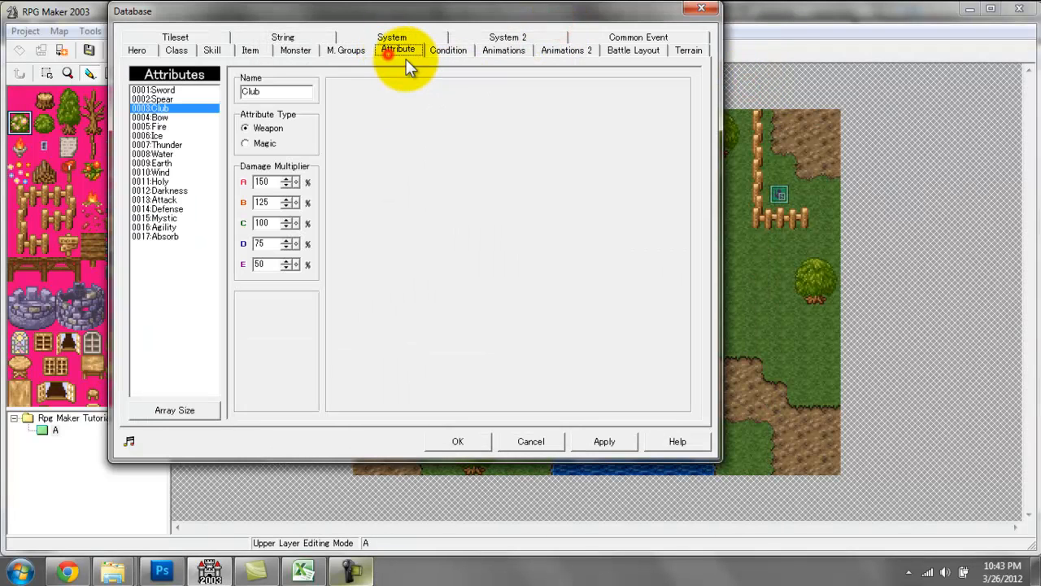
{"action": "left_click", "coordinate": [166, 236]}
{"action": "left_click", "coordinate": [175, 181]}
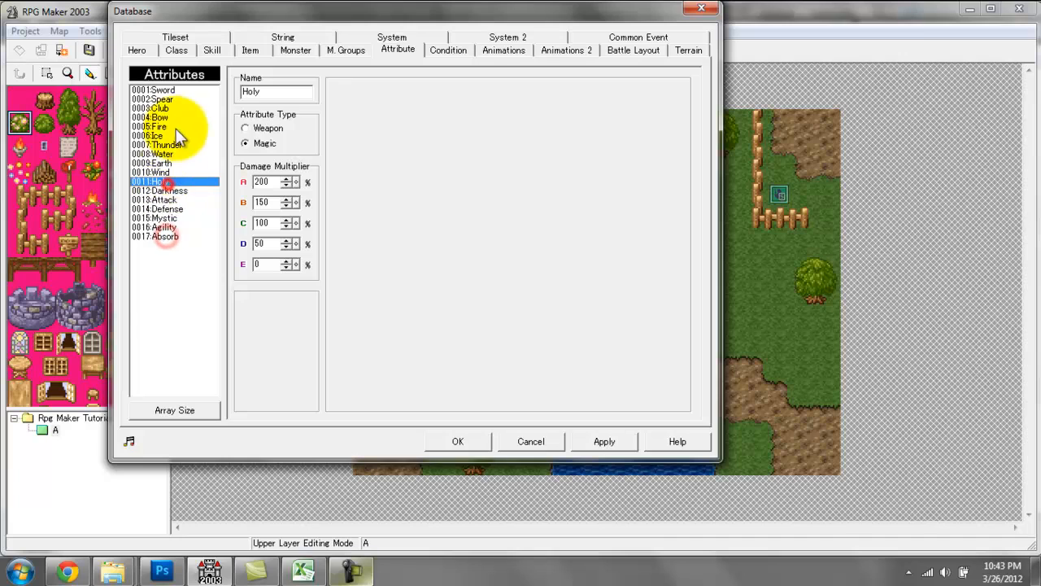
Compare the type and damage multipliers of the Sword attribute with those of Absorb.
{"action": "left_click", "coordinate": [177, 129]}
{"action": "left_click", "coordinate": [179, 96]}
{"action": "left_click", "coordinate": [179, 92]}
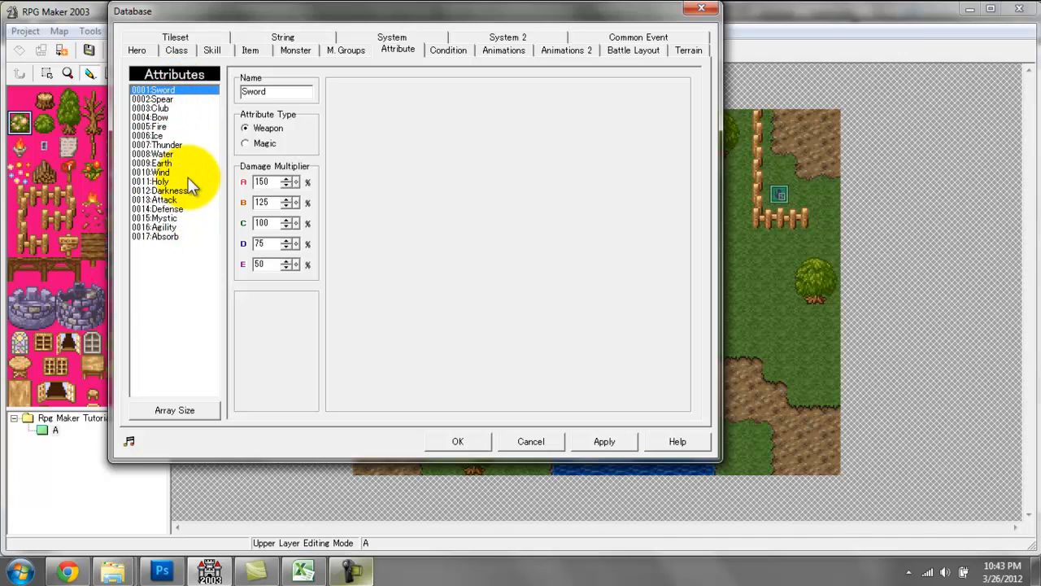
{"action": "left_click", "coordinate": [162, 236]}
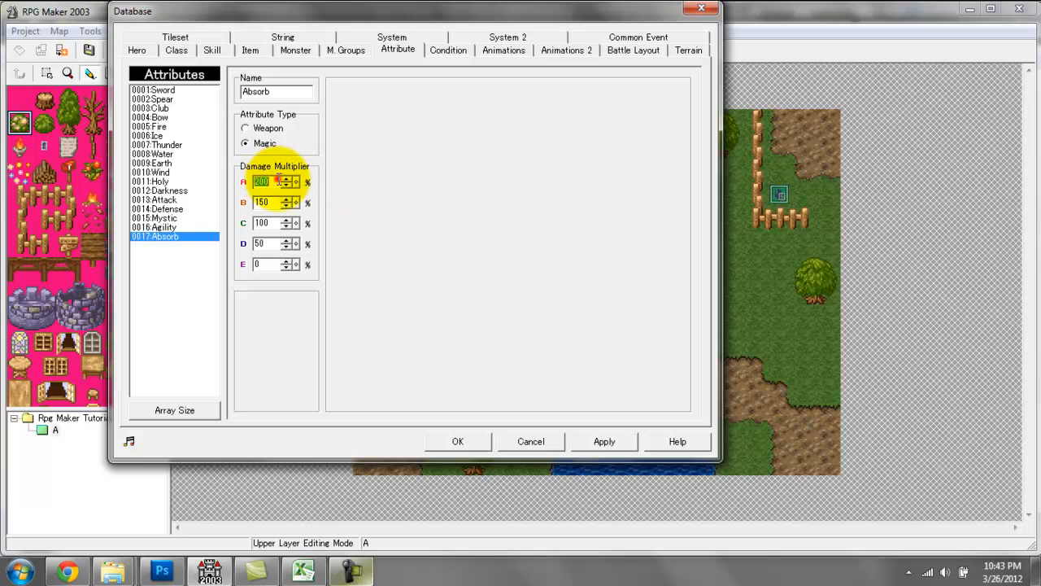
{"action": "double_click", "coordinate": [262, 202]}
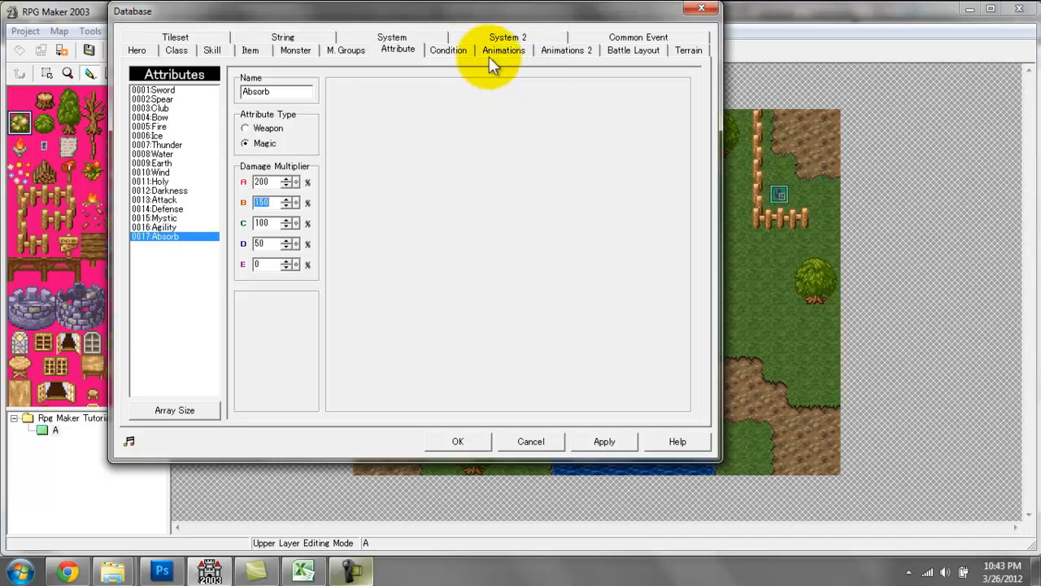
Review the settings of the Poison condition and look through the full list of battle animations.
{"action": "left_click", "coordinate": [457, 51]}
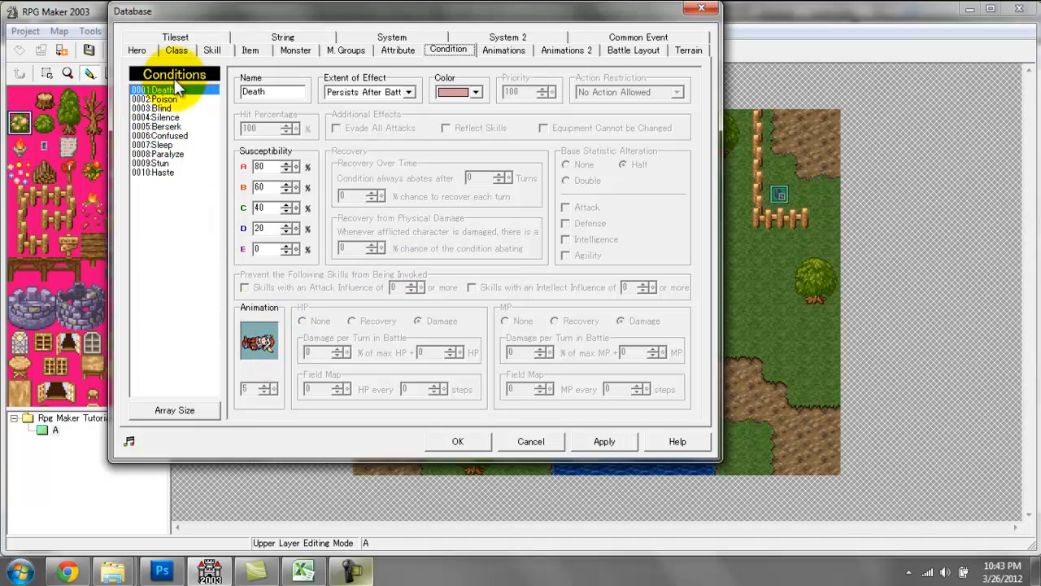
{"action": "left_click", "coordinate": [164, 99]}
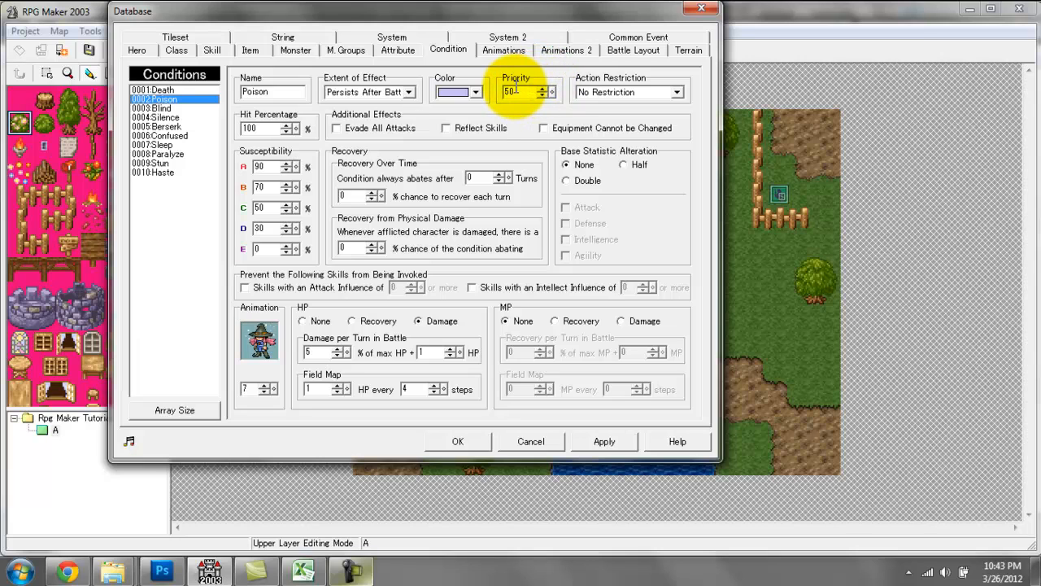
{"action": "left_click", "coordinate": [494, 53]}
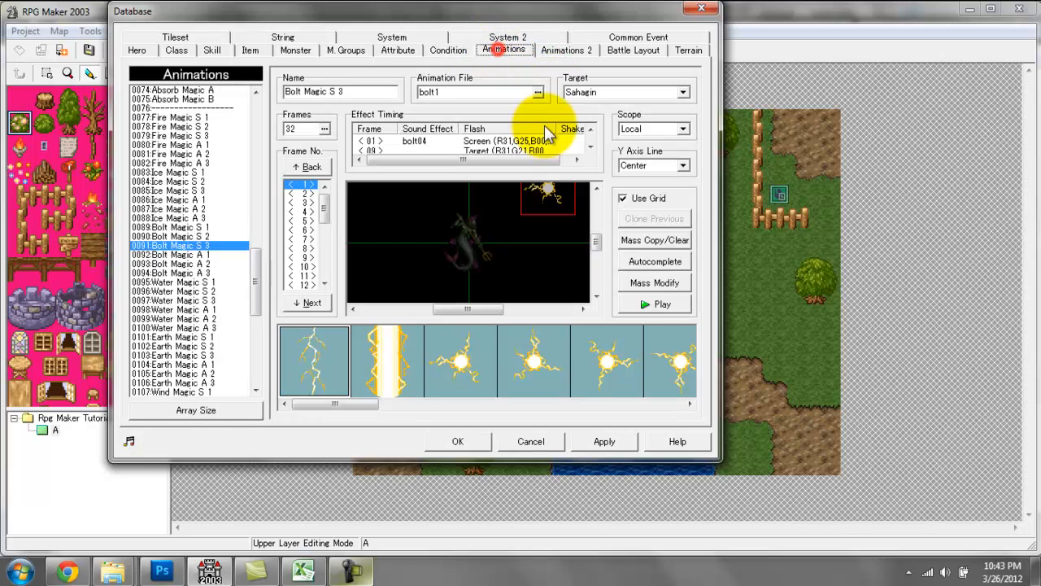
{"action": "left_click_drag", "start_coordinate": [258, 280], "coordinate": [271, 88]}
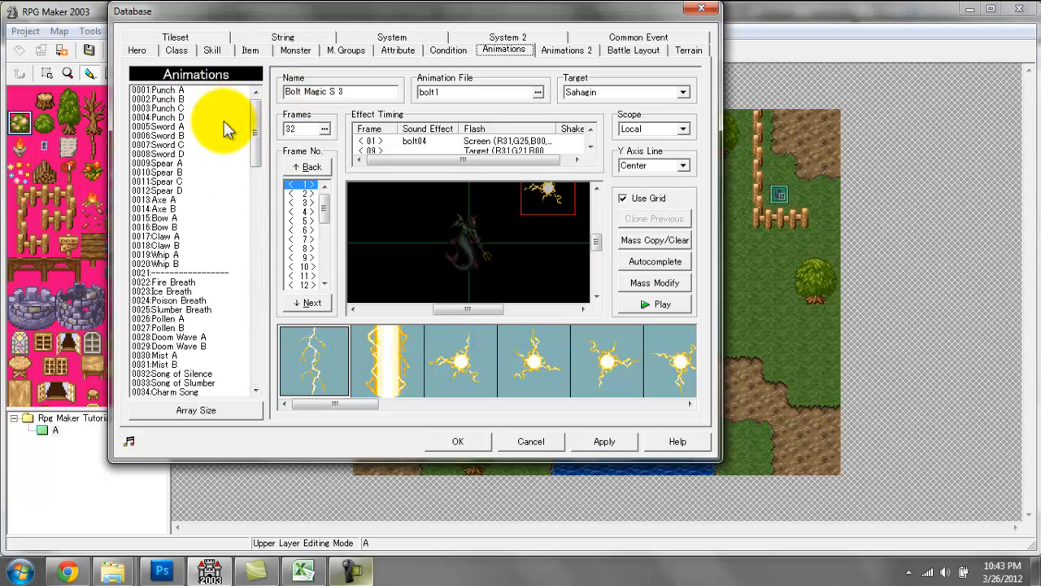
{"action": "left_click_drag", "start_coordinate": [251, 139], "coordinate": [220, 200]}
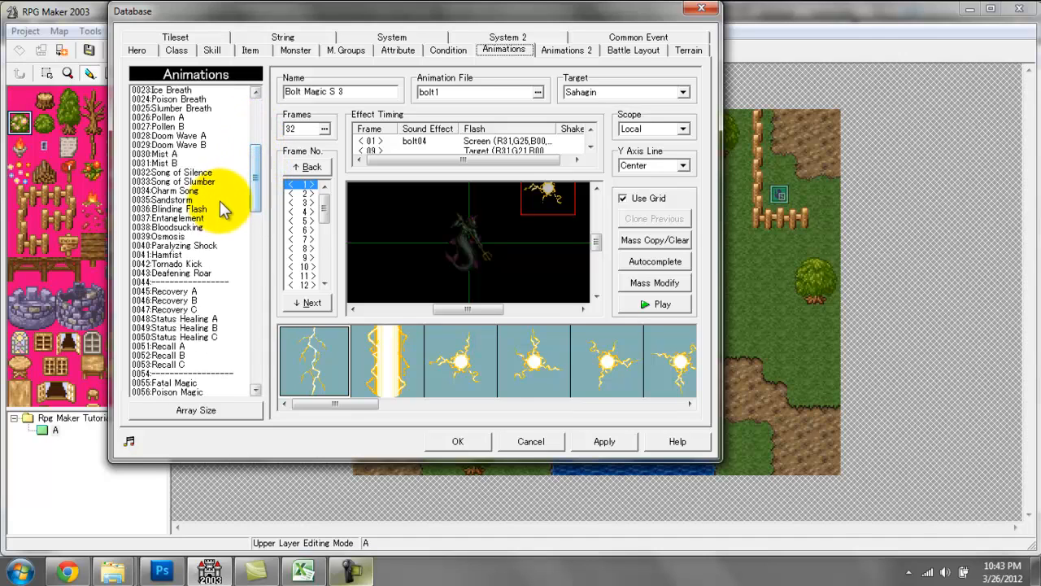
{"action": "left_click_drag", "start_coordinate": [255, 161], "coordinate": [259, 374]}
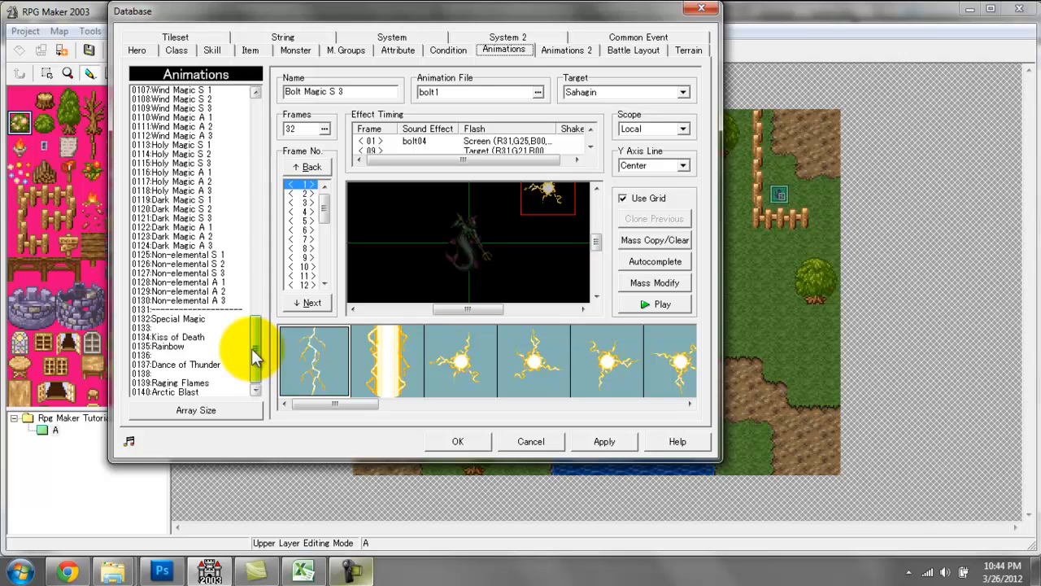
{"action": "left_click_drag", "start_coordinate": [254, 354], "coordinate": [230, 137]}
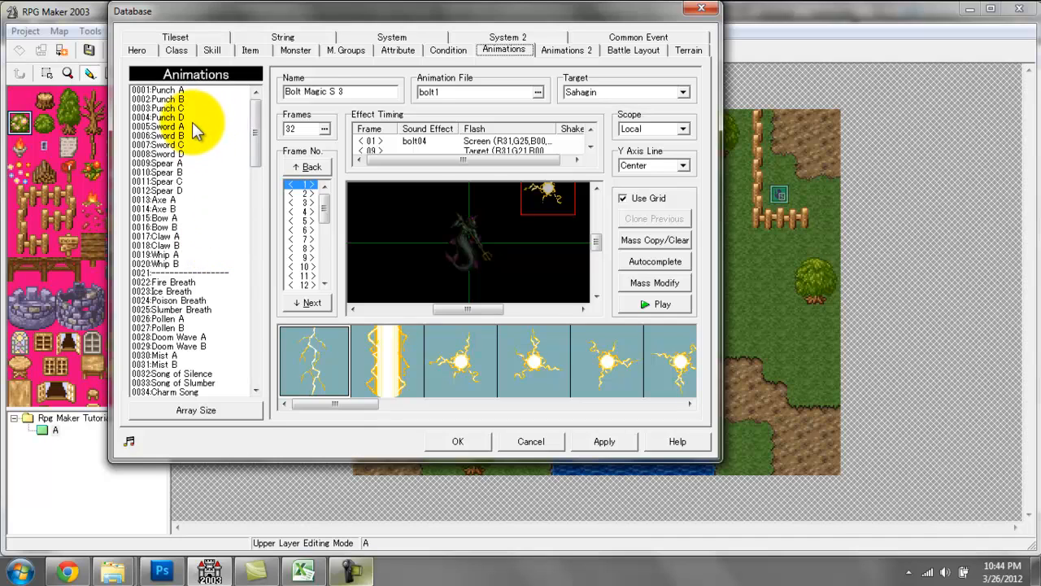
Play the Sword A and Sword B battle animations to compare them.
{"action": "left_click", "coordinate": [192, 118]}
{"action": "left_click", "coordinate": [196, 126]}
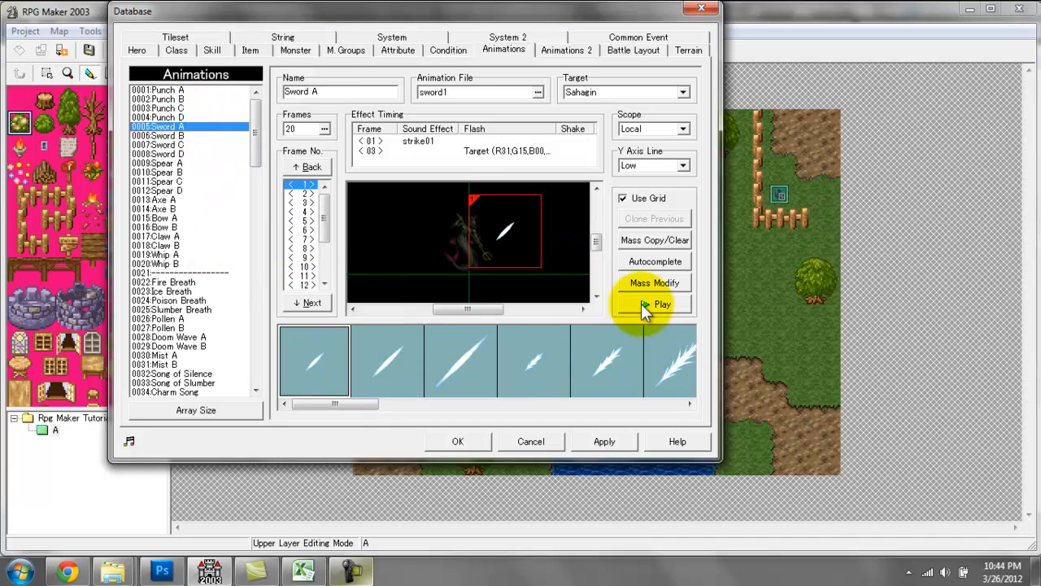
{"action": "left_click", "coordinate": [651, 303]}
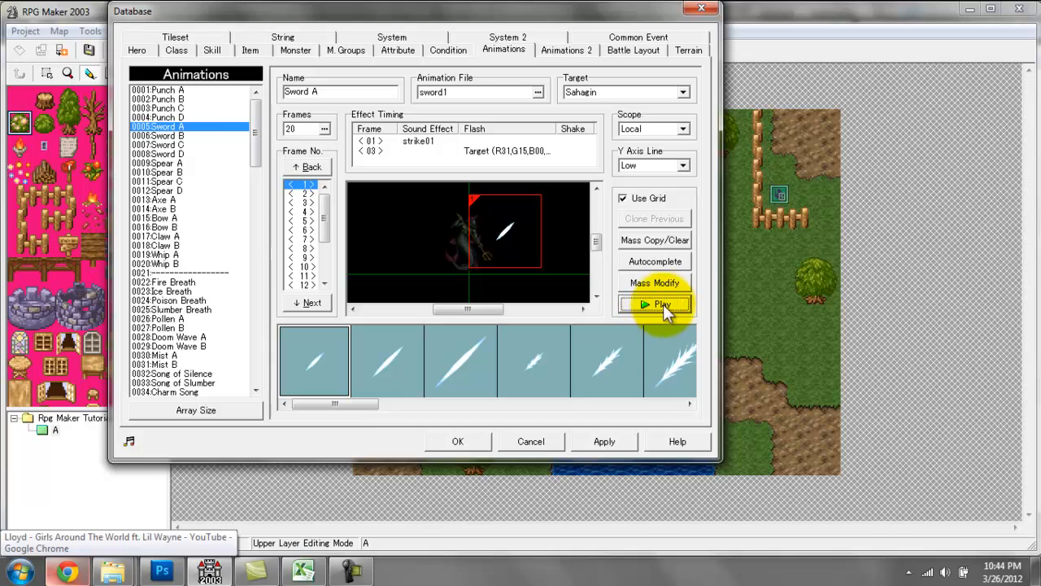
{"action": "left_click", "coordinate": [196, 135]}
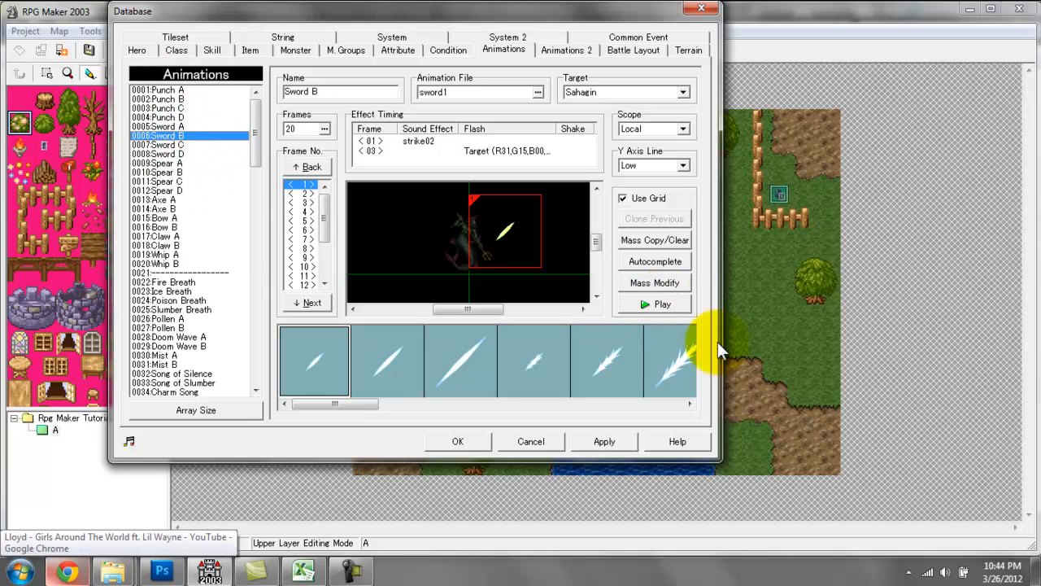
{"action": "left_click", "coordinate": [646, 307]}
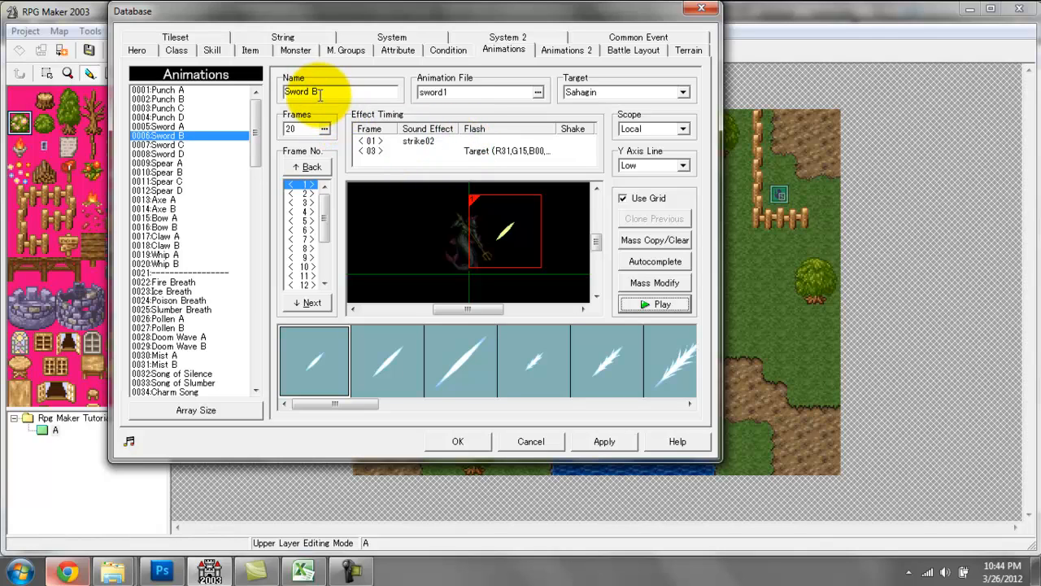
Preview several battle animation files for Sword B, including bolt2, and keep its current file.
{"action": "left_click_drag", "start_coordinate": [319, 94], "coordinate": [284, 94]}
{"action": "double_click", "coordinate": [448, 92]}
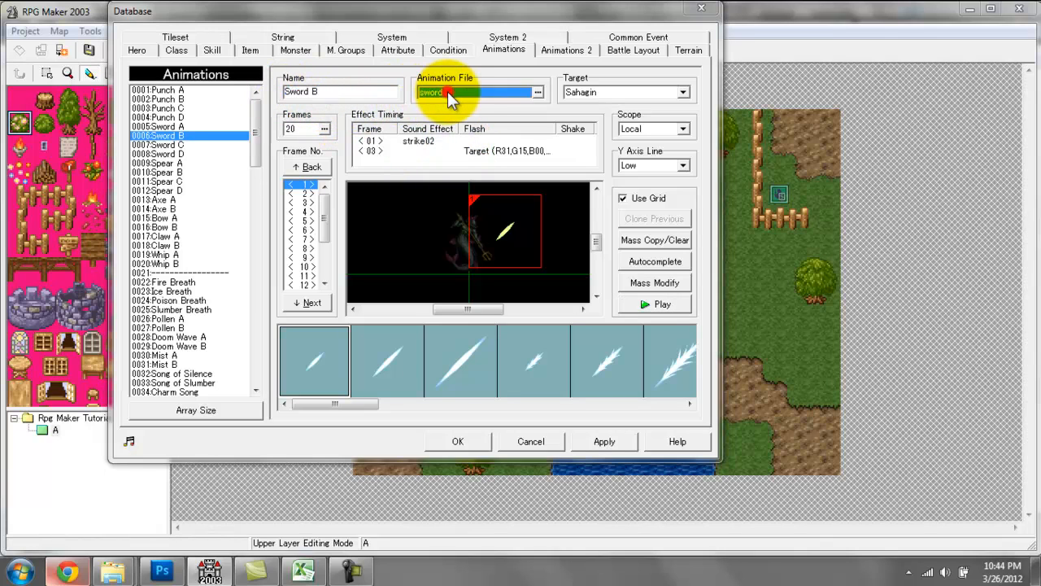
{"action": "left_click_drag", "start_coordinate": [416, 278], "coordinate": [416, 130]}
{"action": "left_click", "coordinate": [374, 114]}
{"action": "left_click", "coordinate": [360, 168]}
{"action": "left_click", "coordinate": [363, 202]}
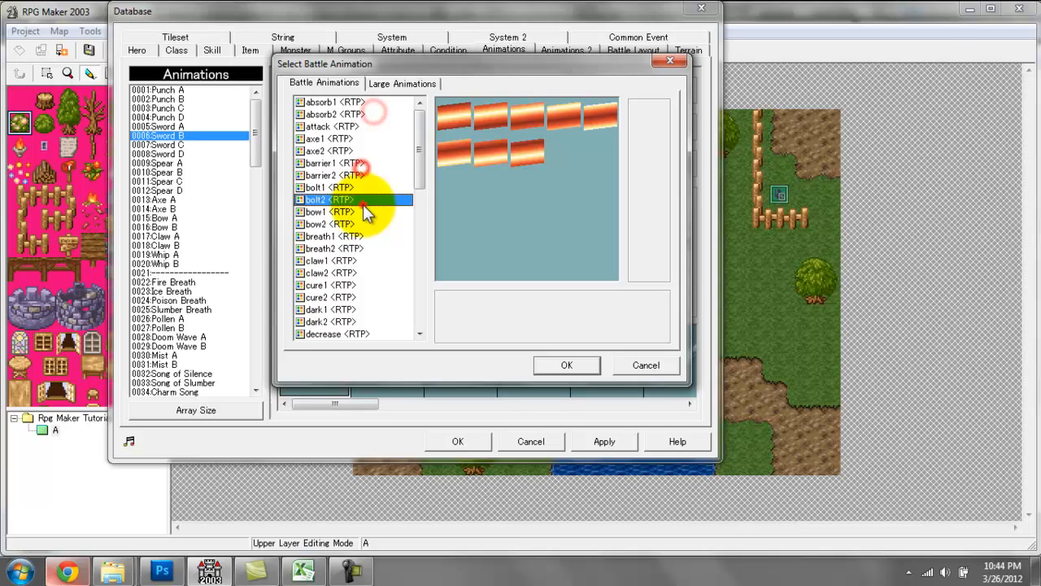
{"action": "left_click", "coordinate": [365, 245]}
{"action": "left_click", "coordinate": [360, 272]}
{"action": "left_click", "coordinate": [349, 309]}
{"action": "left_click", "coordinate": [632, 363]}
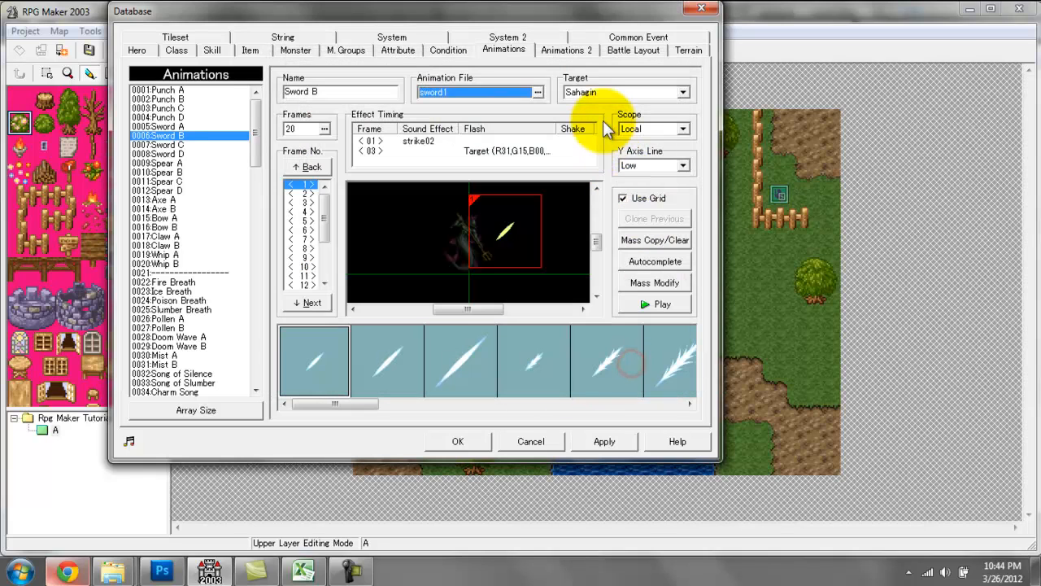
Set the preview target of the Sword B animation to Ariman.
{"action": "left_click", "coordinate": [666, 92]}
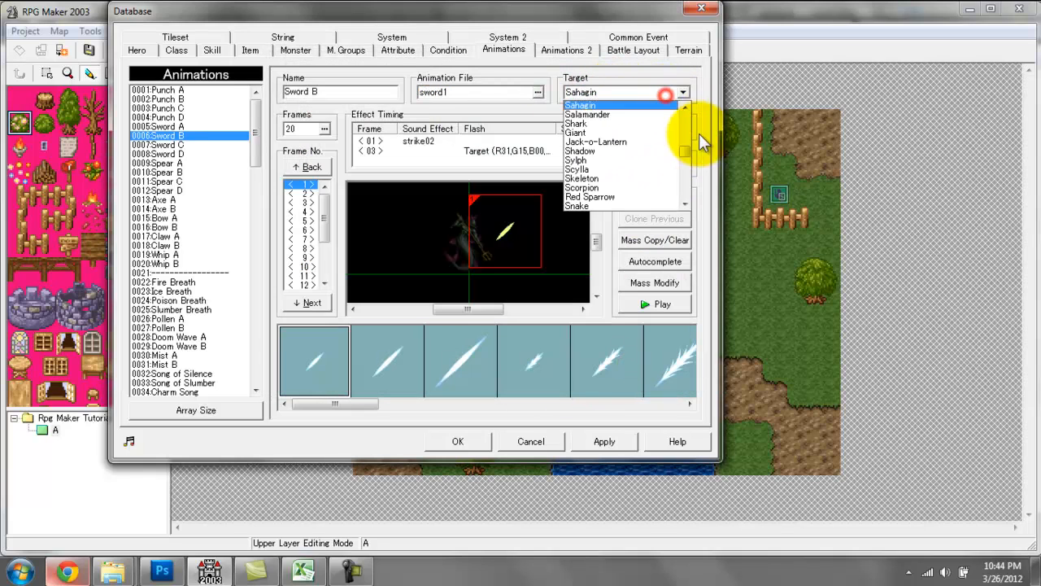
{"action": "left_click_drag", "start_coordinate": [680, 155], "coordinate": [679, 106]}
{"action": "left_click", "coordinate": [641, 99]}
{"action": "left_click", "coordinate": [644, 95]}
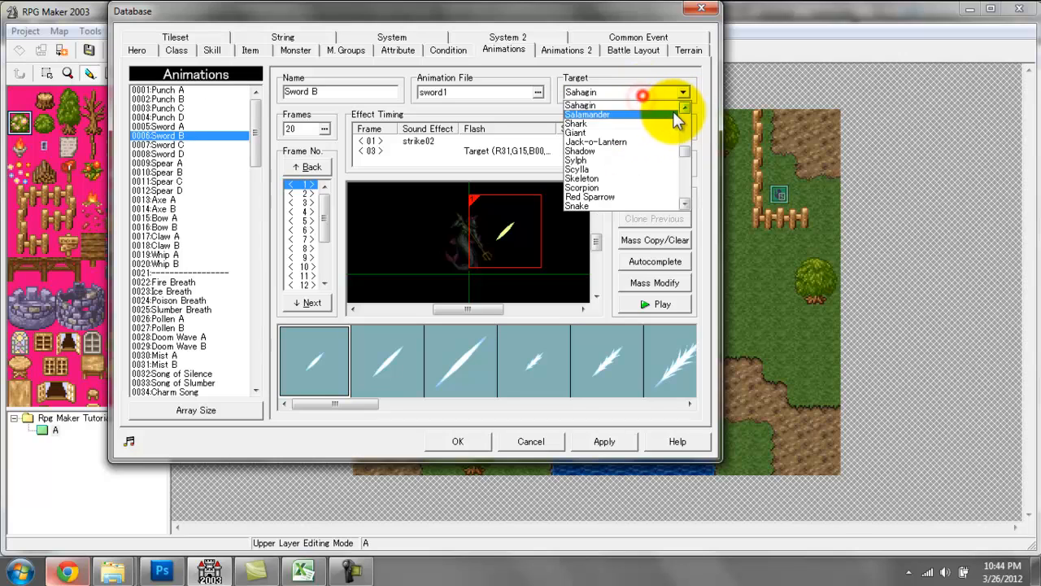
{"action": "left_click_drag", "start_coordinate": [688, 152], "coordinate": [689, 124]}
{"action": "left_click", "coordinate": [659, 106]}
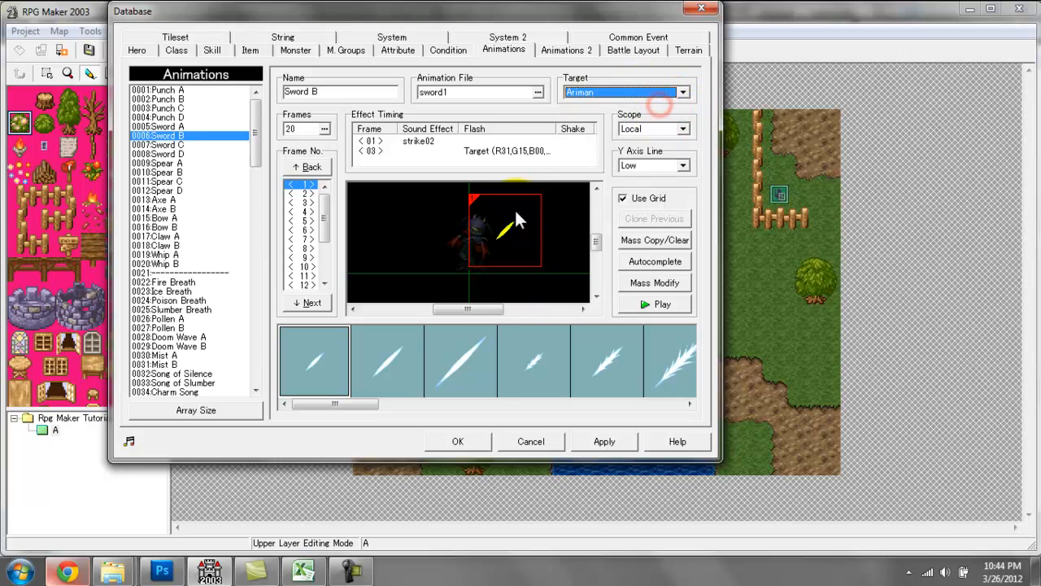
Step through the frames of the Sword B animation and play it on the Ariman target.
{"action": "left_click", "coordinate": [304, 186]}
{"action": "left_click", "coordinate": [310, 195]}
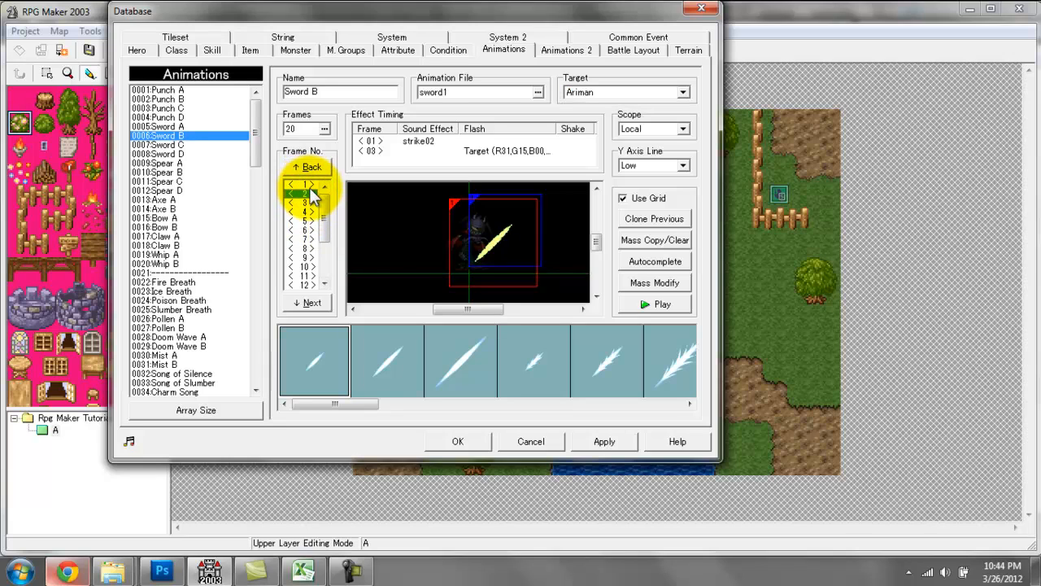
{"action": "scroll", "coordinate": [310, 195], "scroll_direction": "down", "scroll_amount": 18}
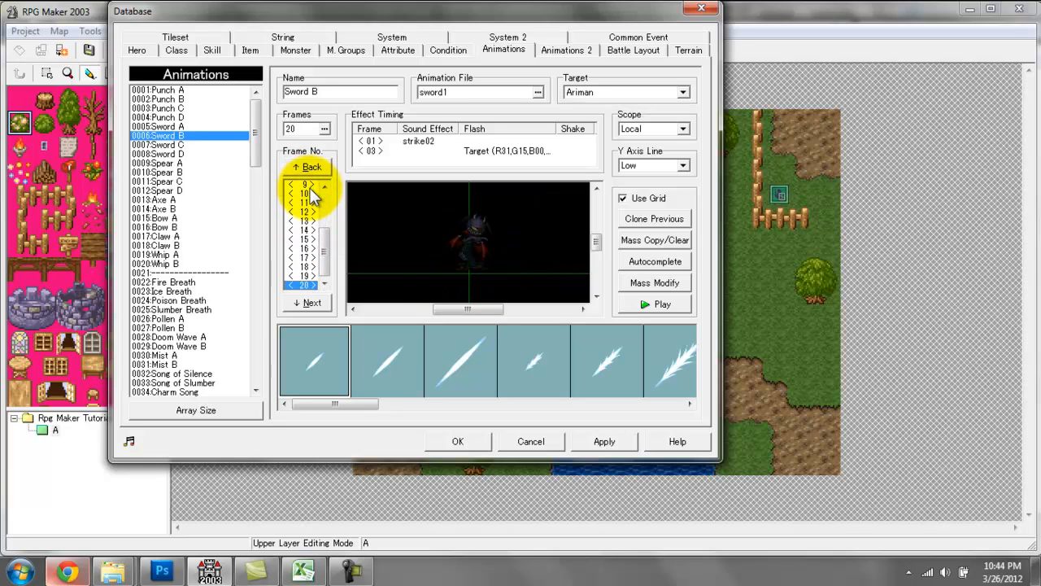
{"action": "scroll", "coordinate": [313, 195], "scroll_direction": "up", "scroll_amount": 12}
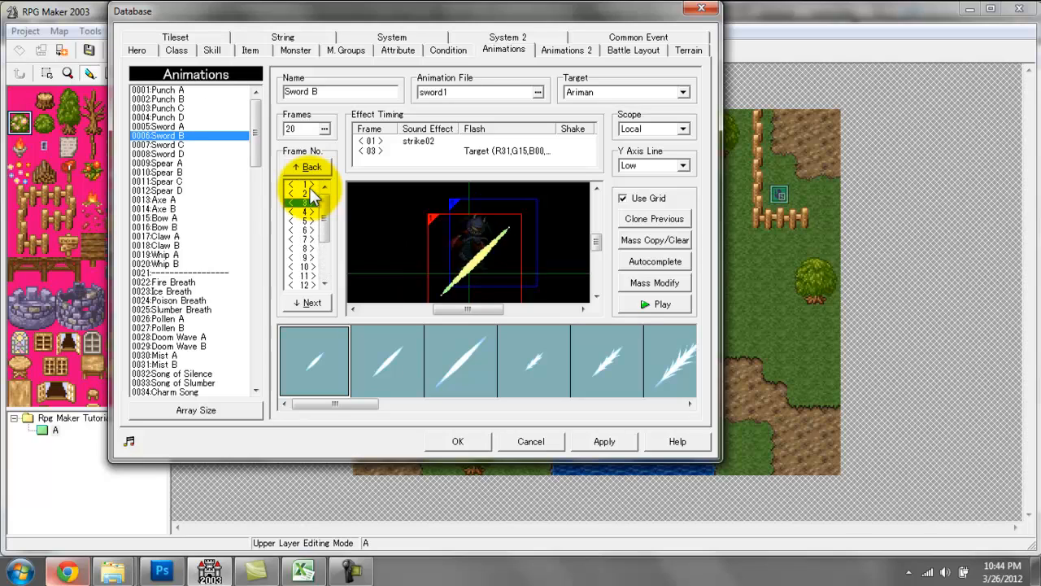
{"action": "scroll", "coordinate": [314, 196], "scroll_direction": "down", "scroll_amount": 4}
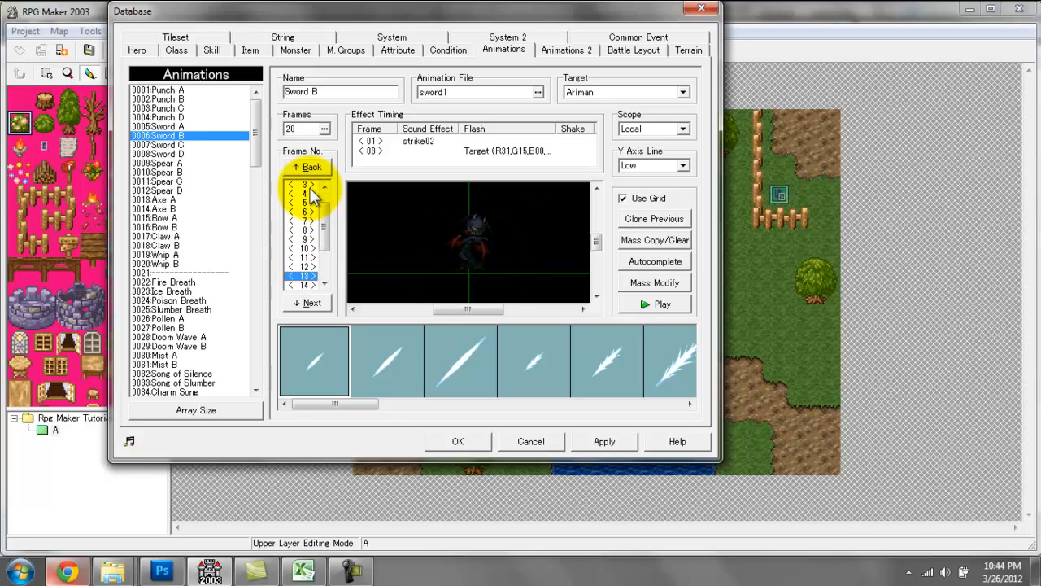
{"action": "scroll", "coordinate": [313, 195], "scroll_direction": "up", "scroll_amount": 9}
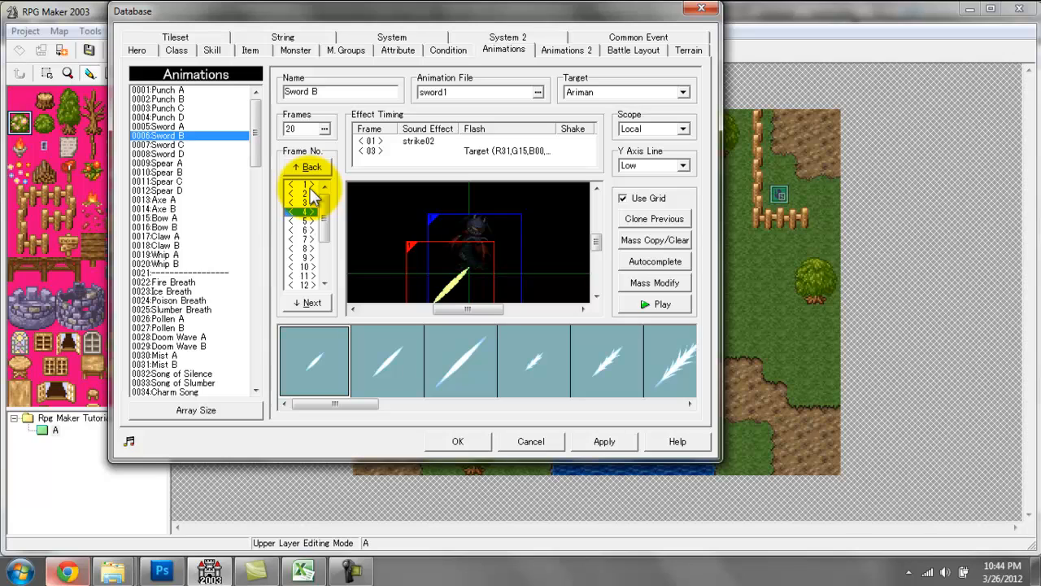
{"action": "scroll", "coordinate": [313, 195], "scroll_direction": "down", "scroll_amount": 4}
{"action": "scroll", "coordinate": [314, 195], "scroll_direction": "down", "scroll_amount": 3}
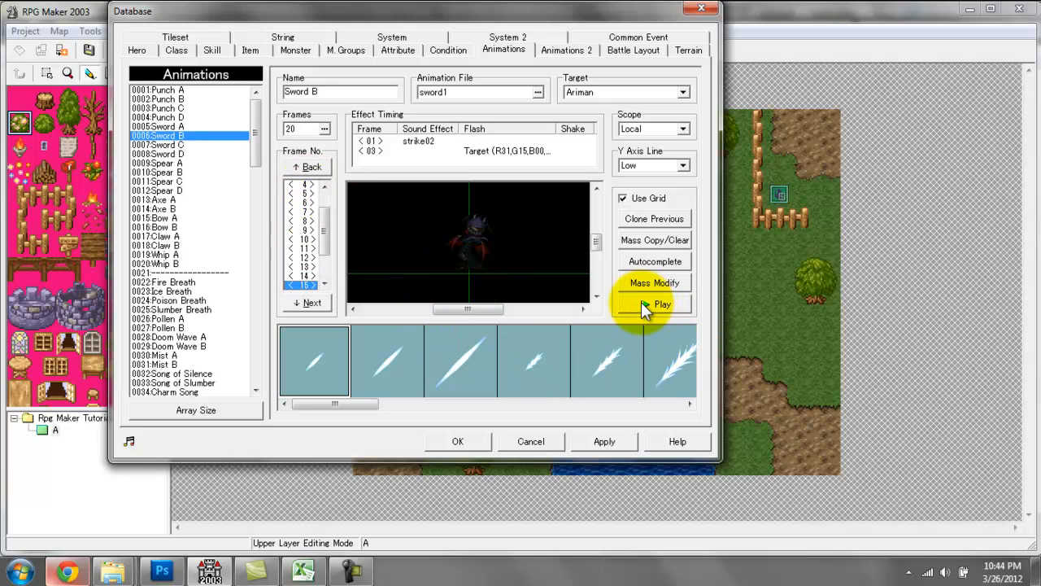
{"action": "left_click", "coordinate": [651, 308]}
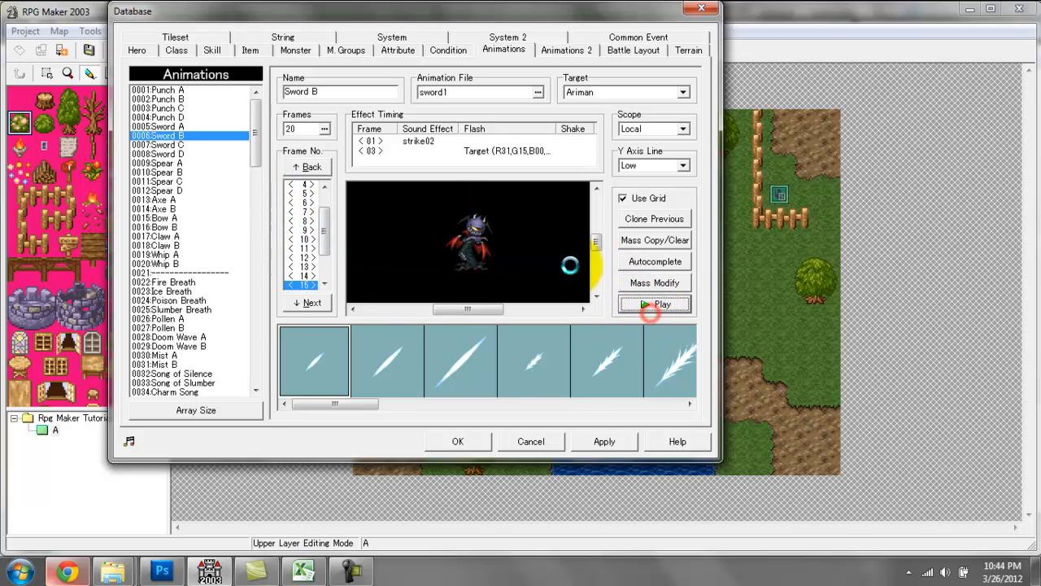
Open the frame 1 effect timing of Sword B and play its strike02 sound effect.
{"action": "left_click", "coordinate": [403, 141]}
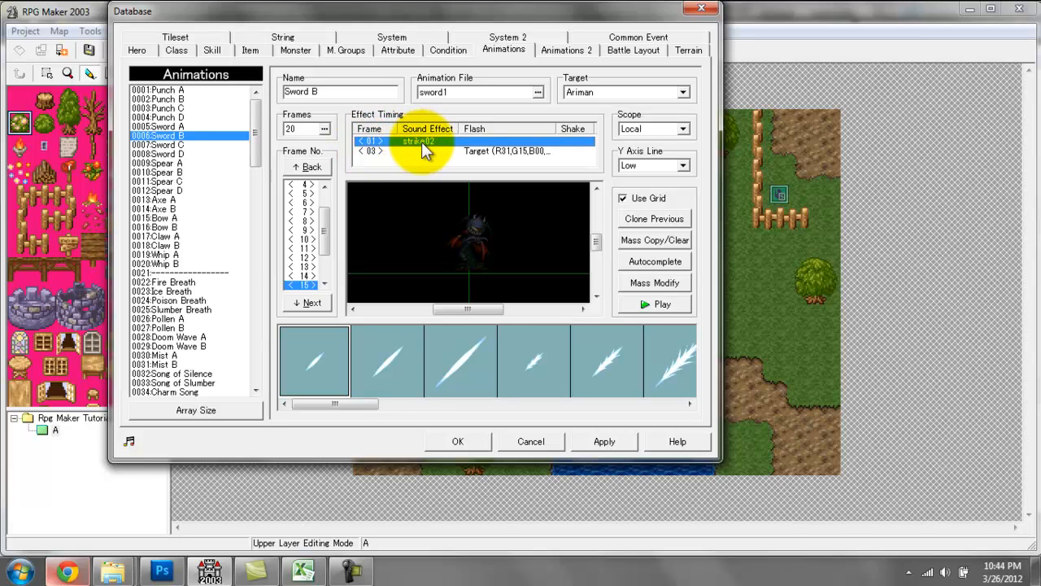
{"action": "double_click", "coordinate": [421, 141]}
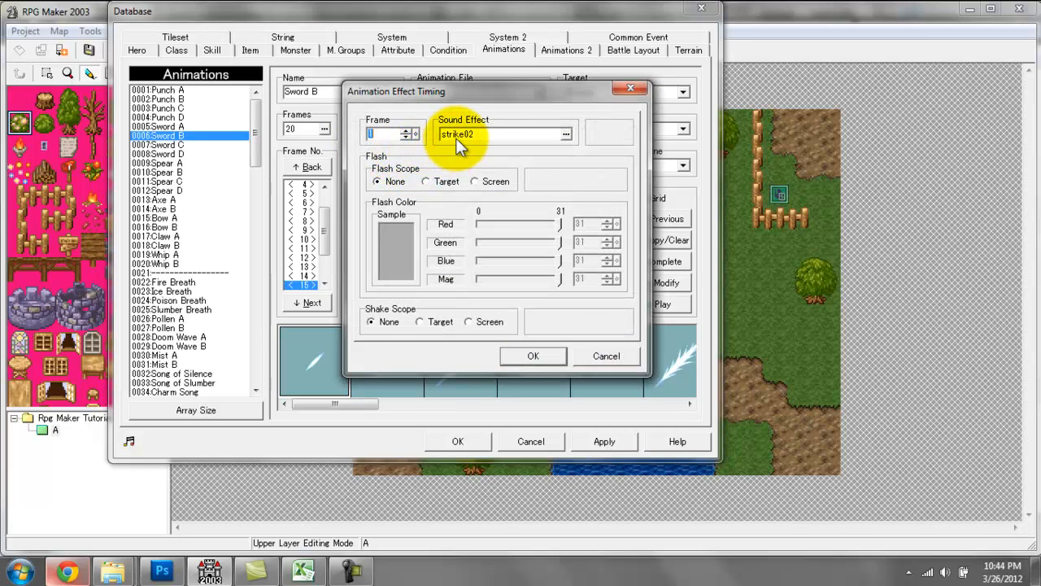
{"action": "left_click", "coordinate": [457, 137]}
{"action": "left_click", "coordinate": [529, 323]}
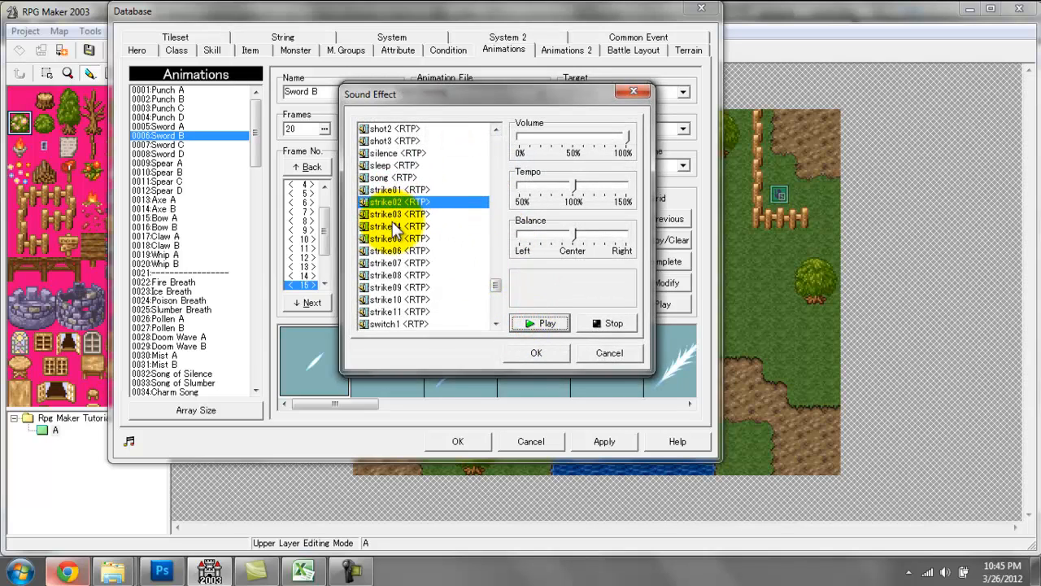